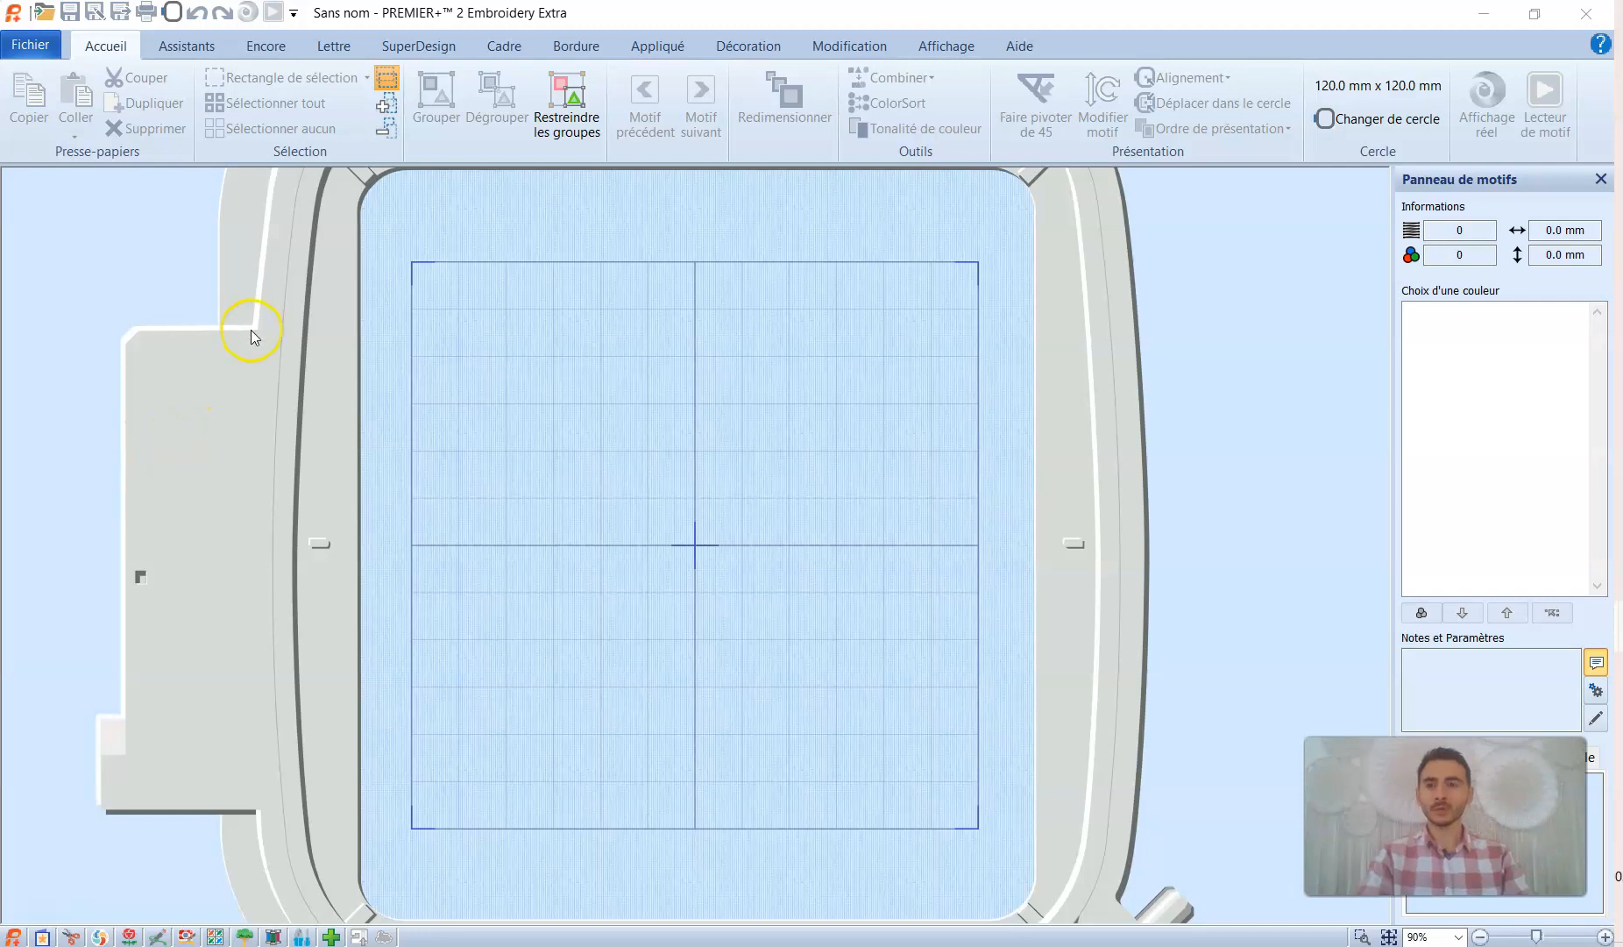
- Create the lettering "Premier+ 2" in the Calligraph 15-50mm font at 15 mm and convert it to stitches for stitch editing
click(334, 51)
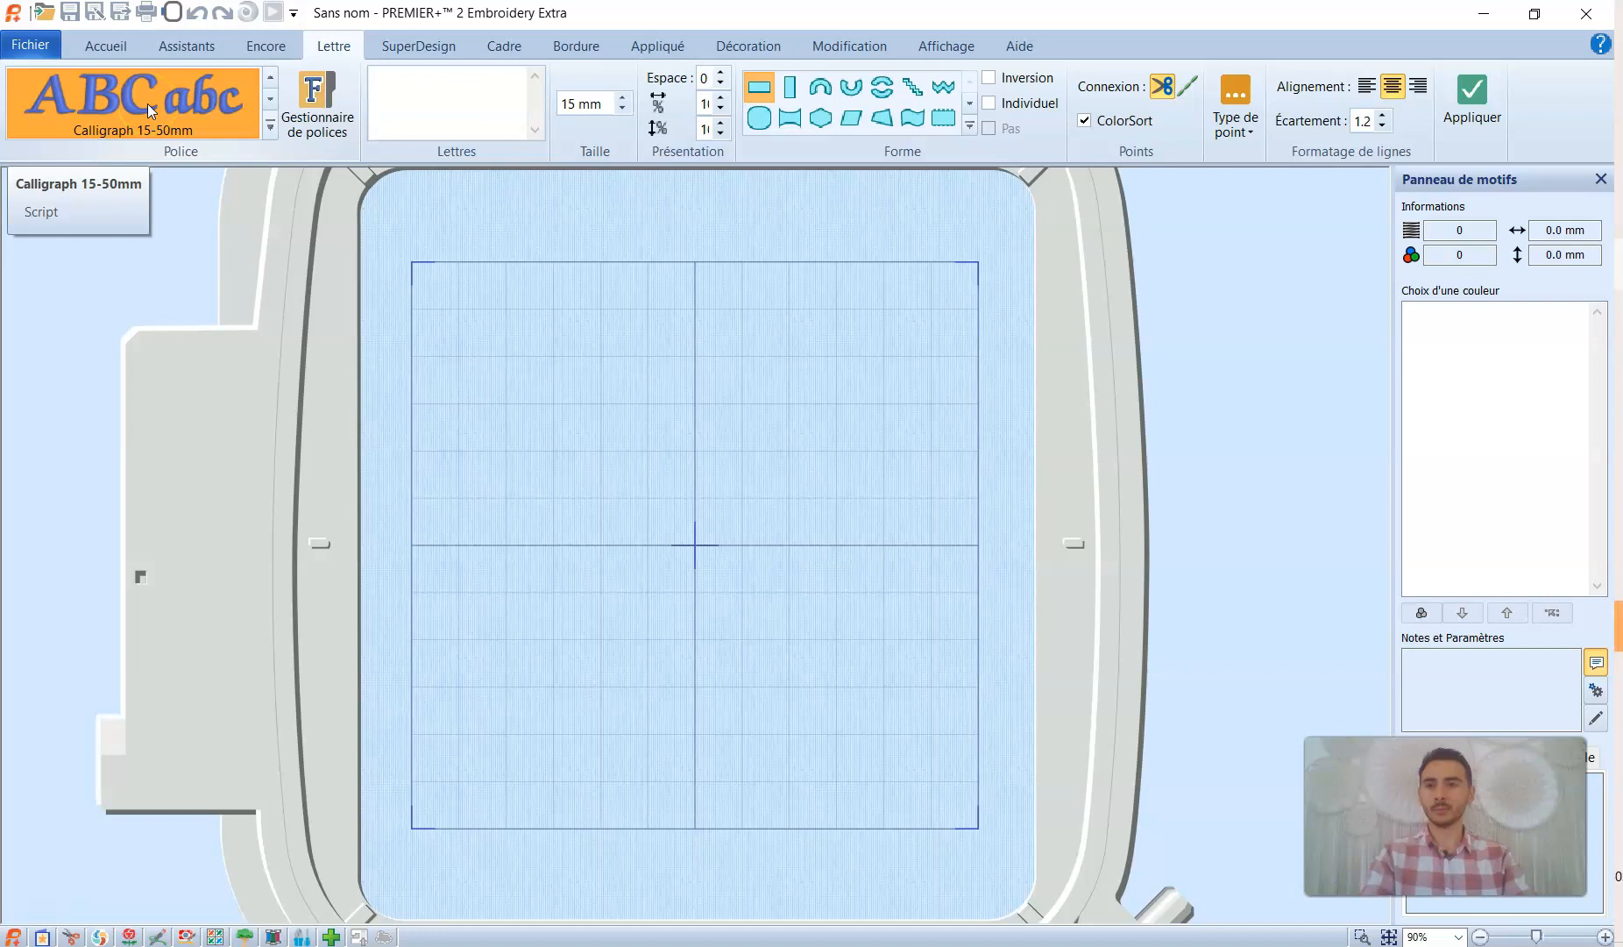
click(403, 71)
text(P)
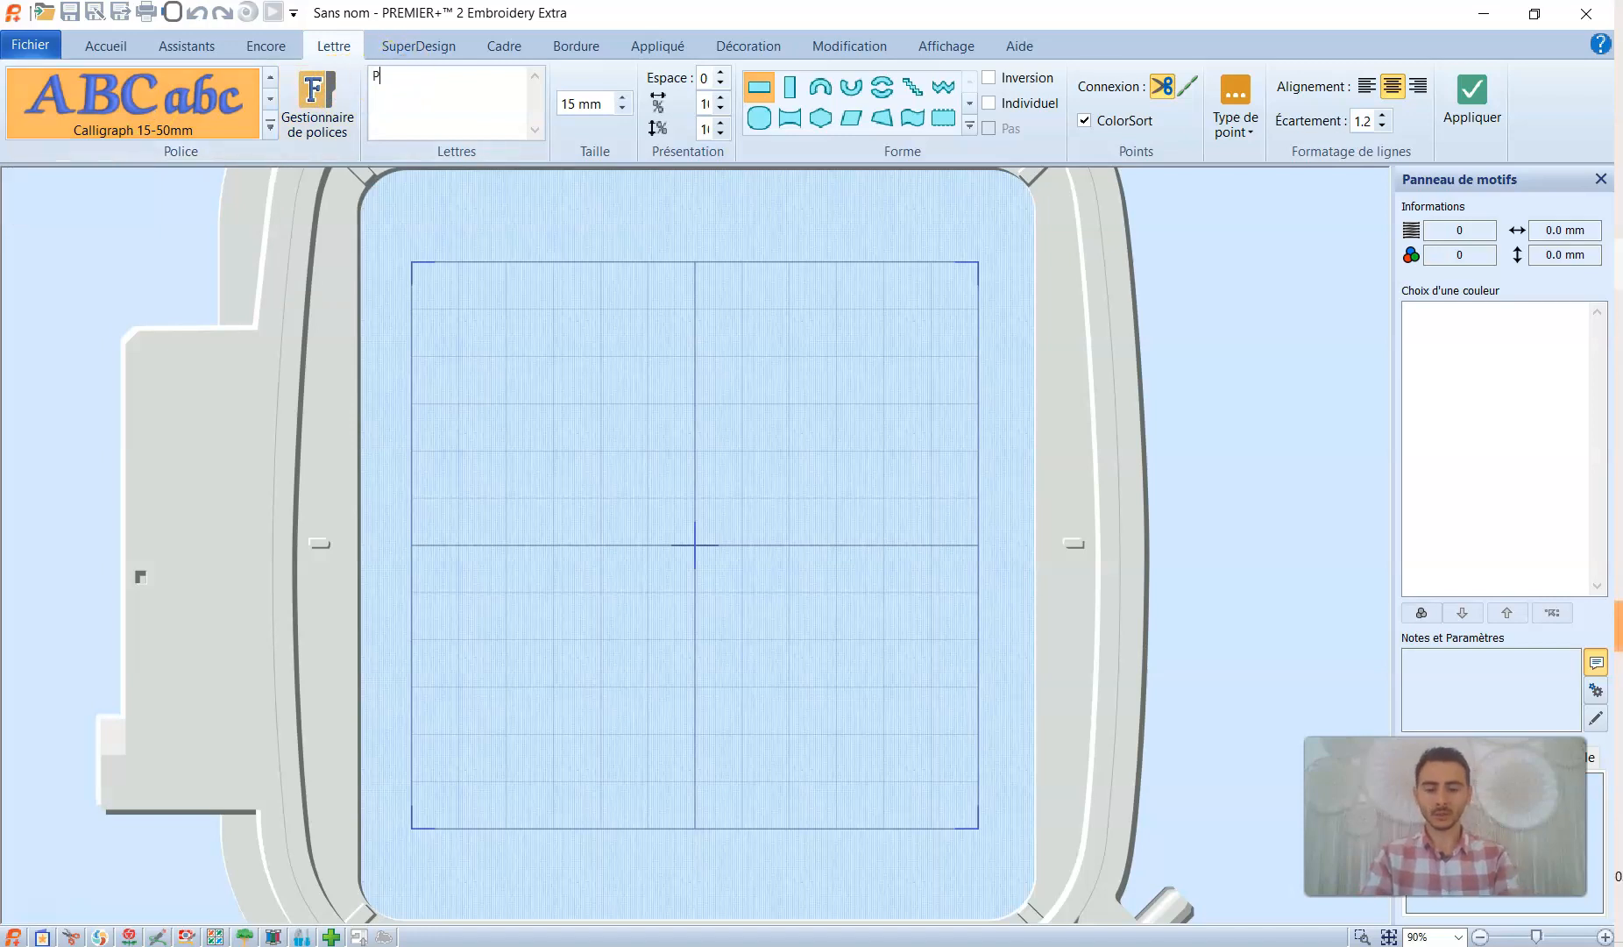
text(remier)
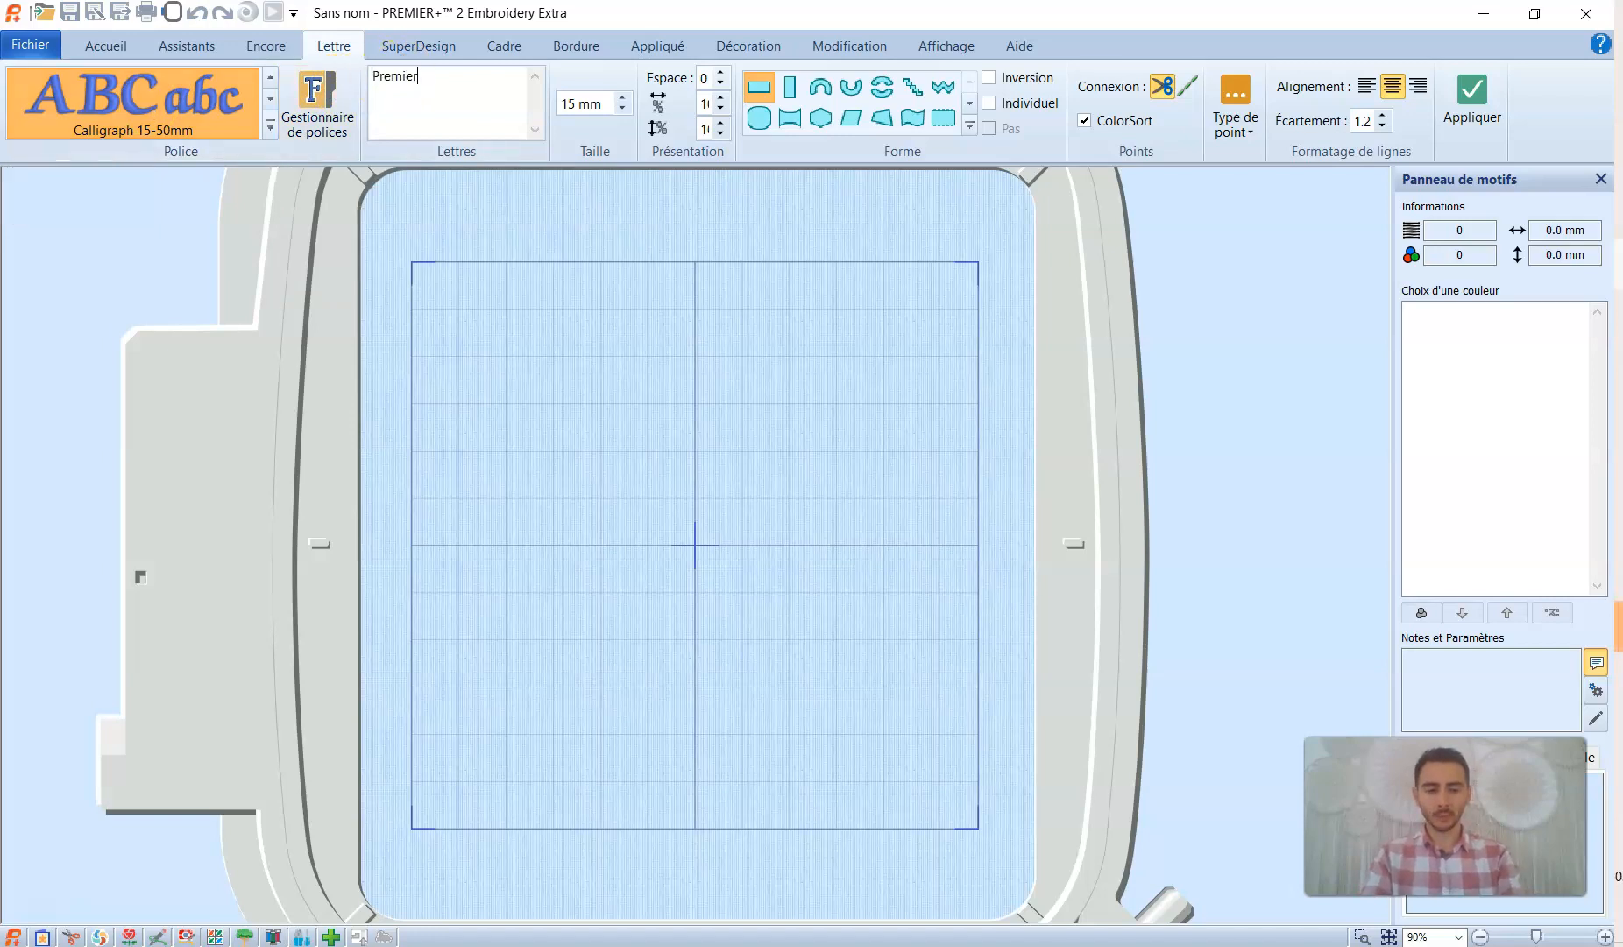
text(+ 2)
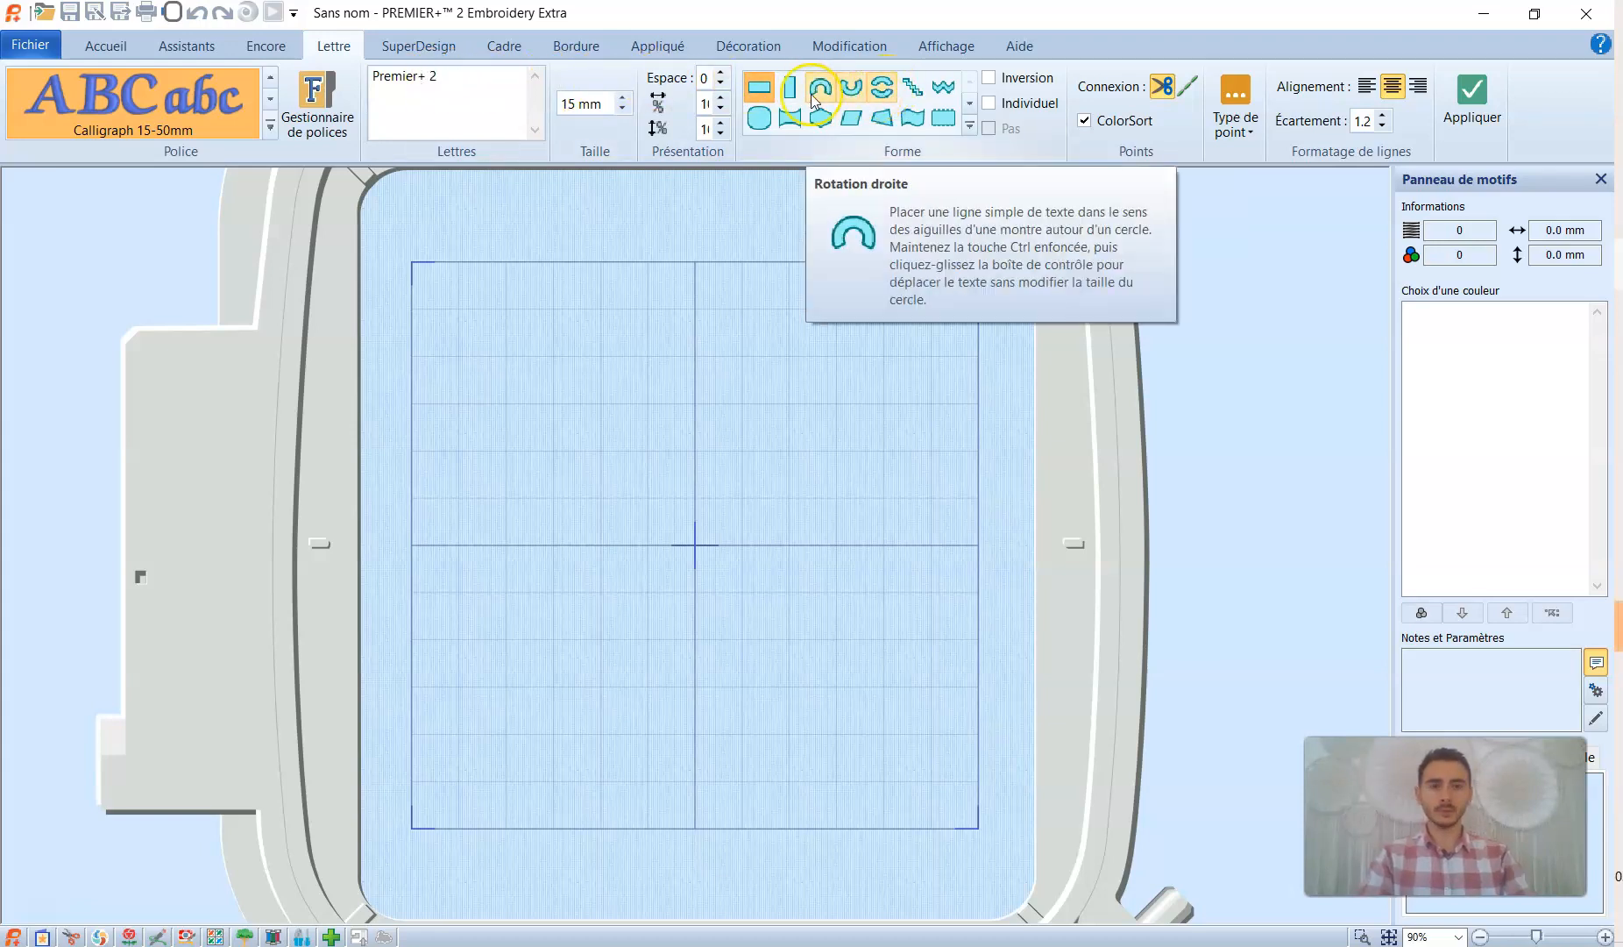
click(1473, 91)
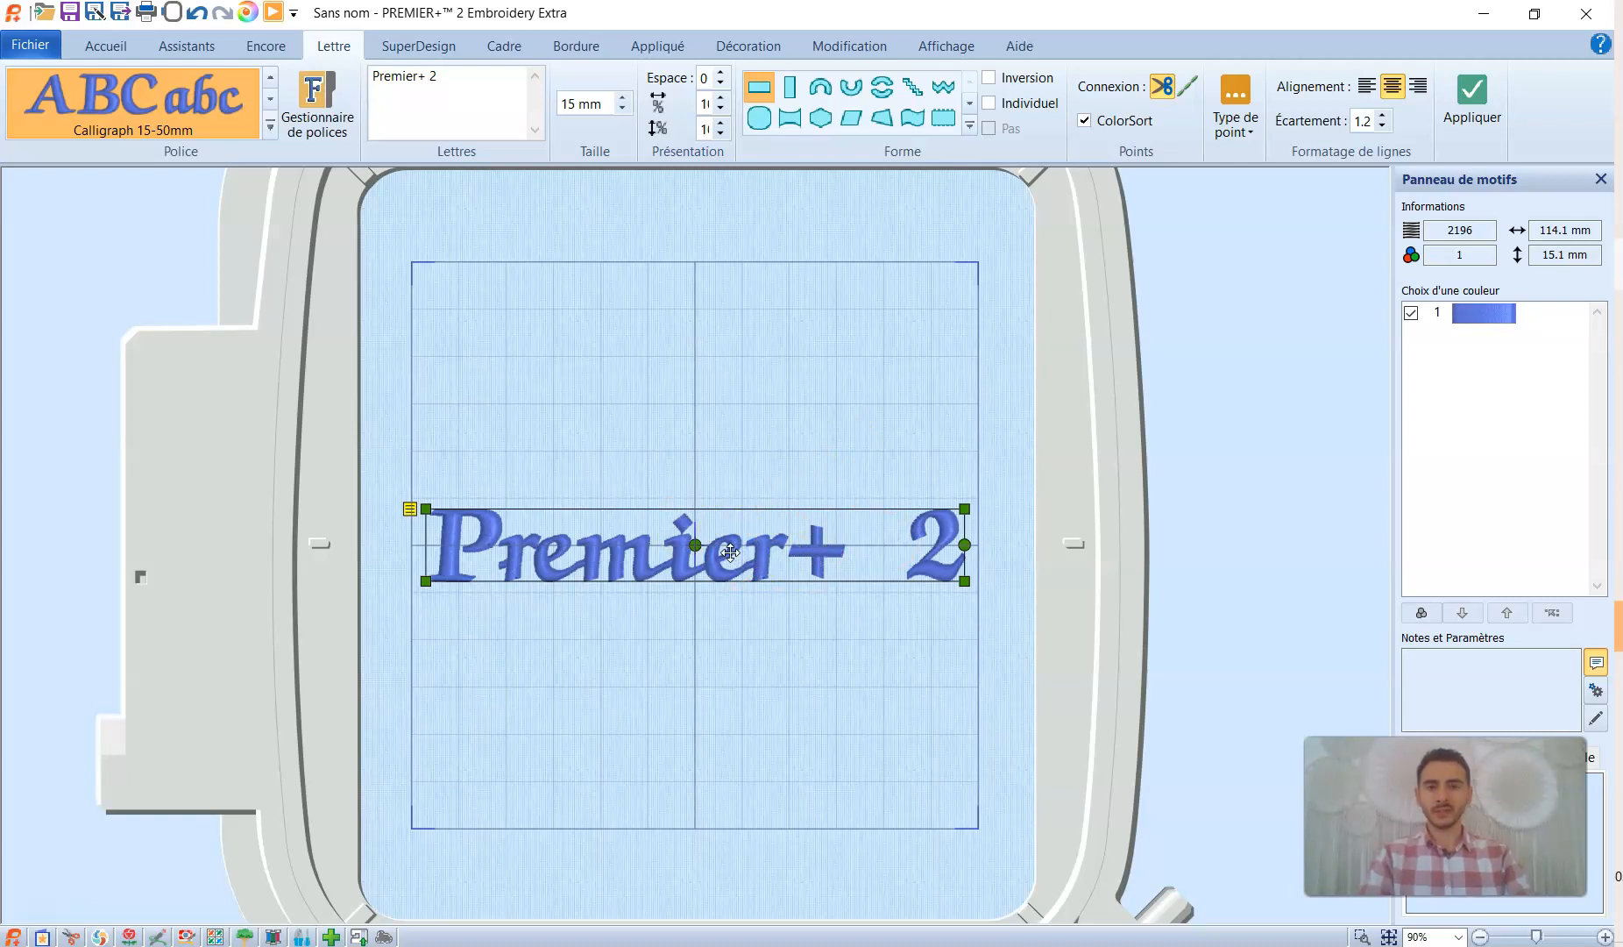
click(849, 51)
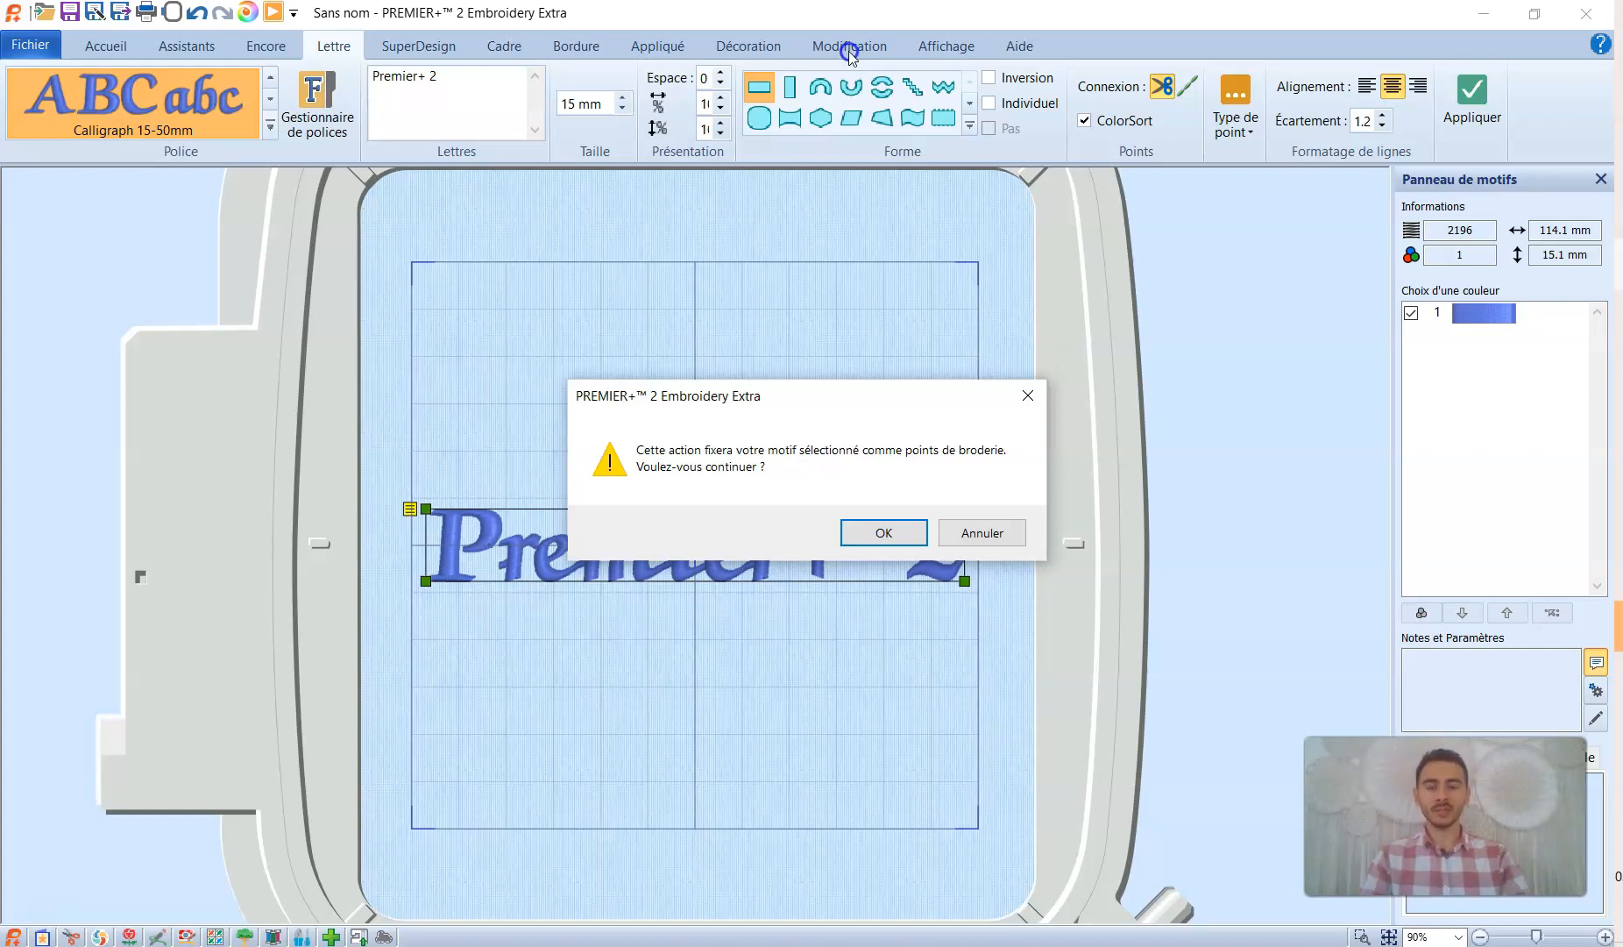
click(885, 535)
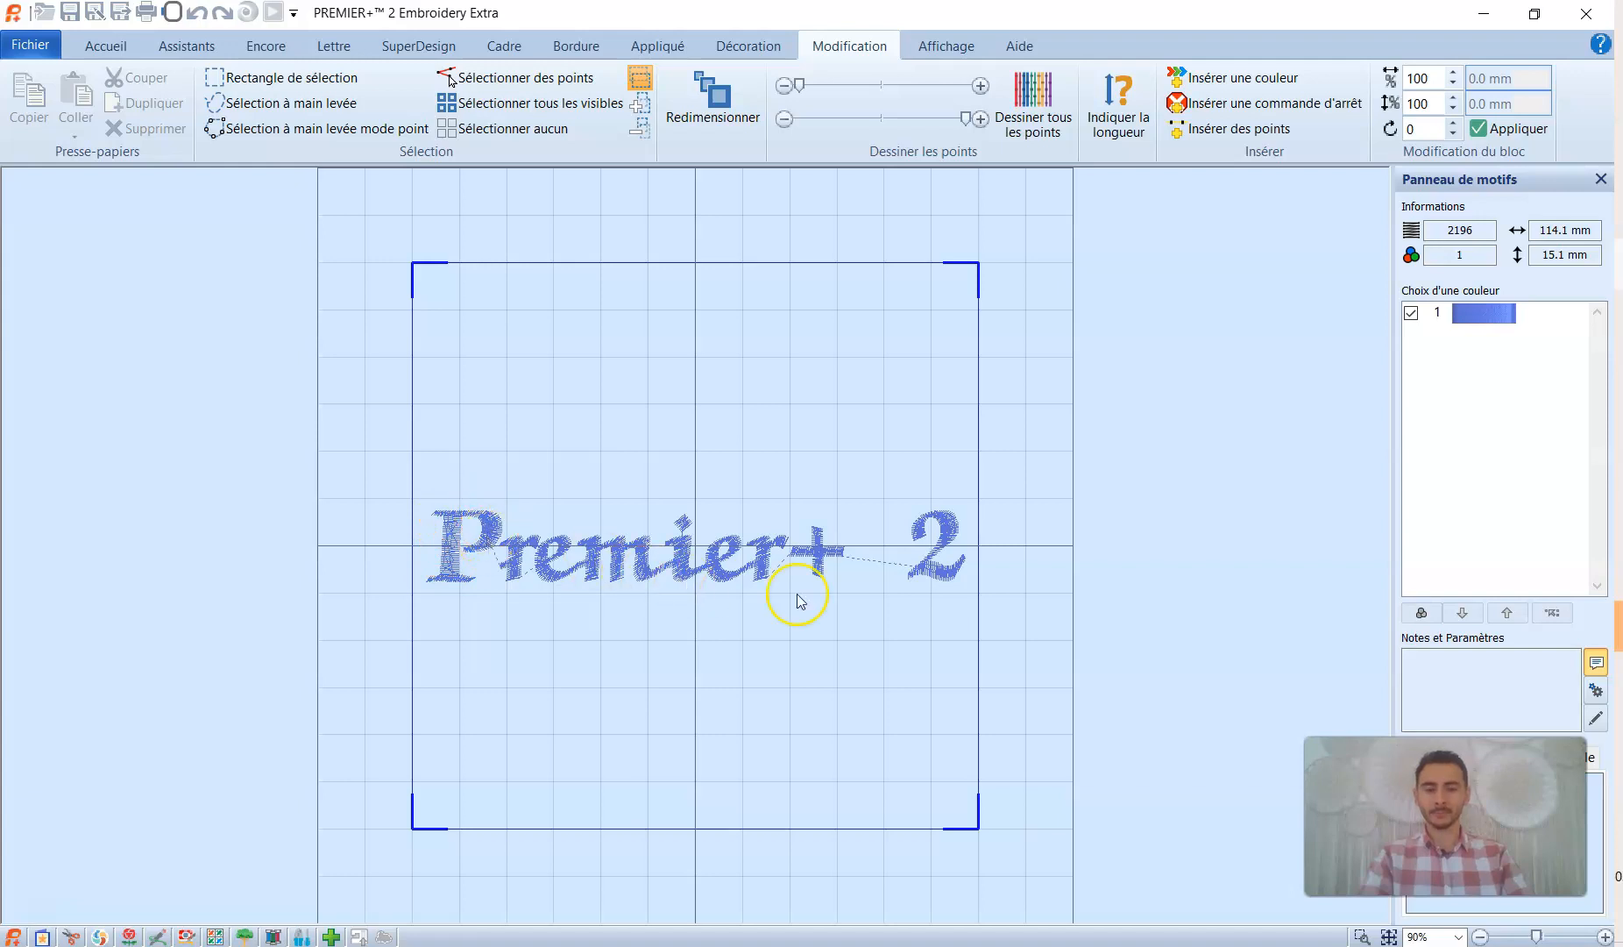
- Select all stitches of the digit 2 with a selection rectangle and move them about 5 mm left, closer to the plus sign
click(1361, 935)
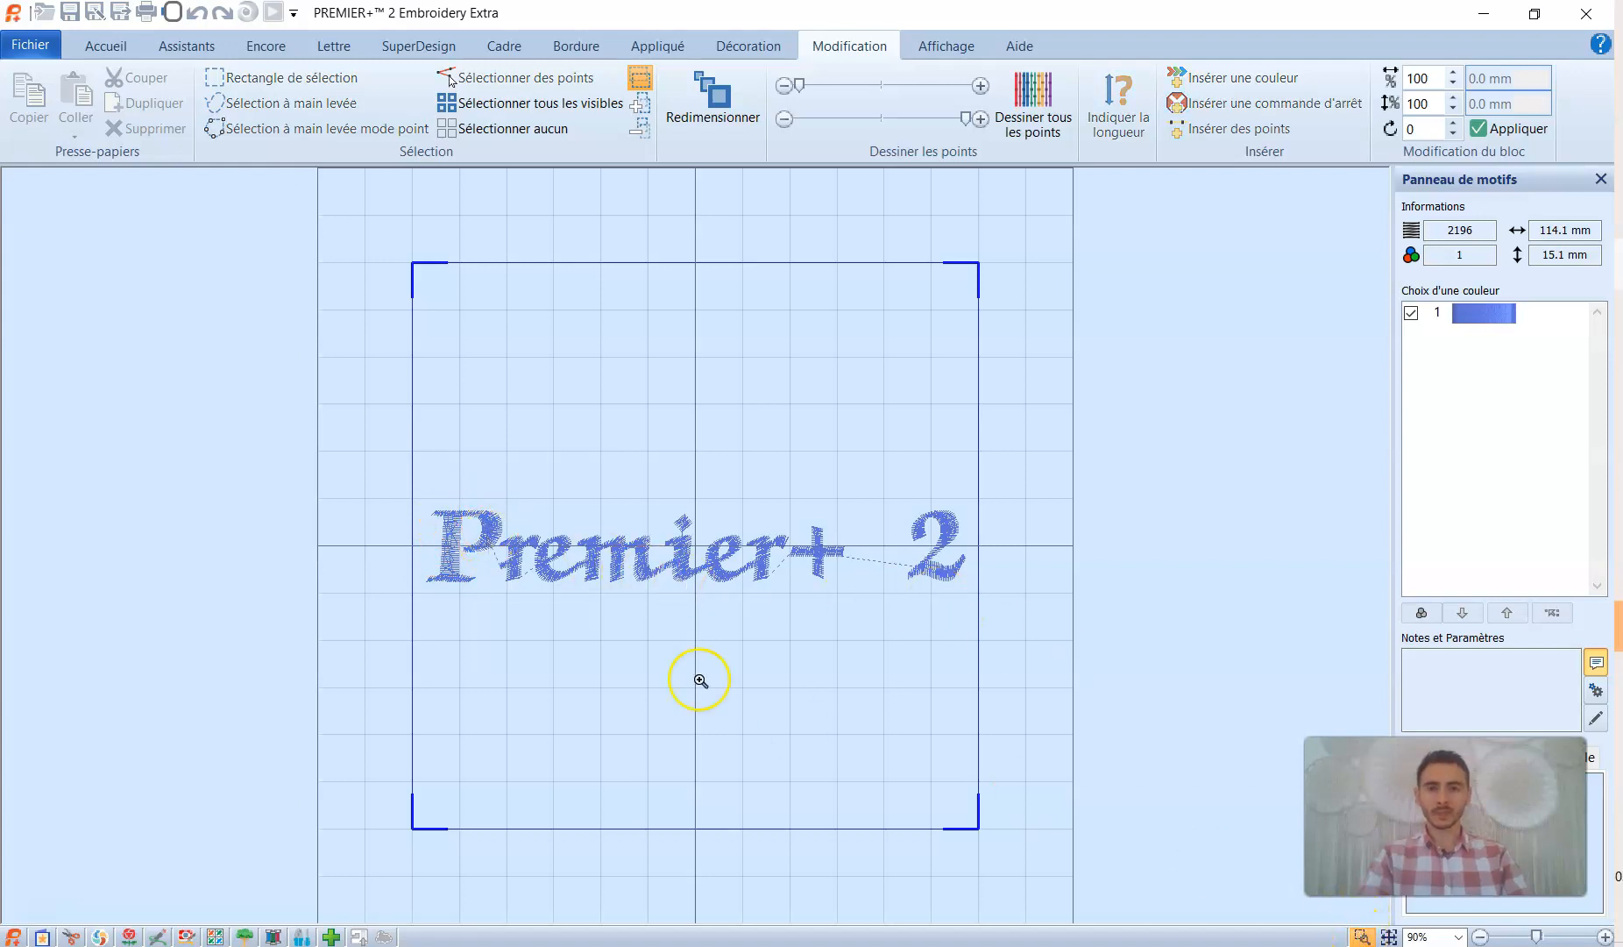
drag(461, 495, 979, 598)
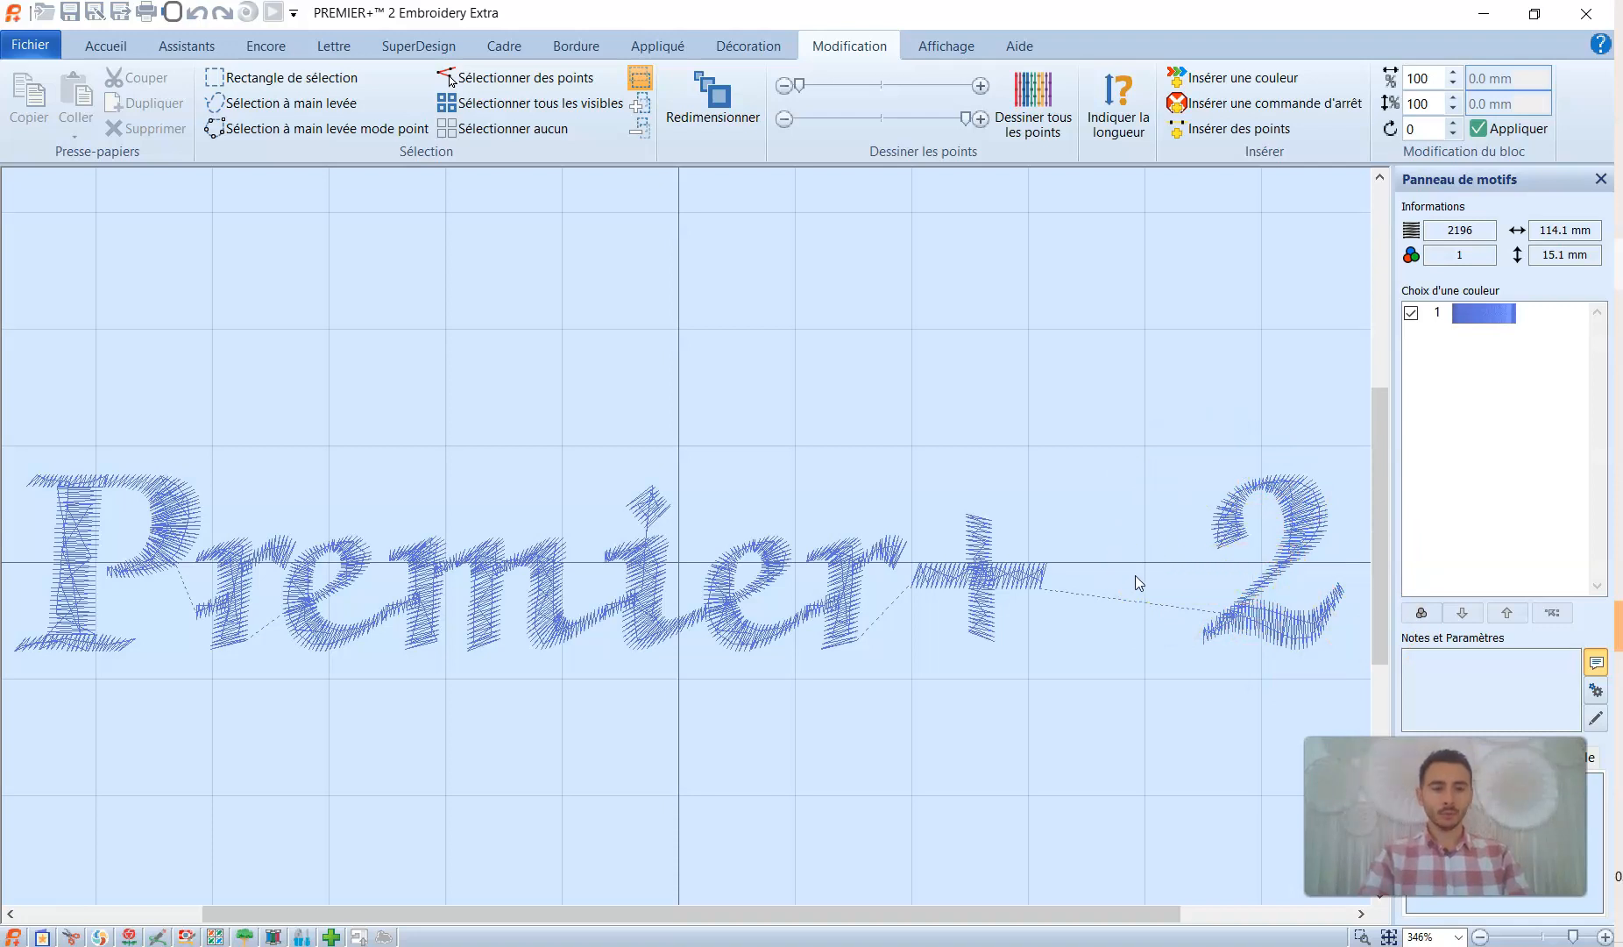
click(1363, 935)
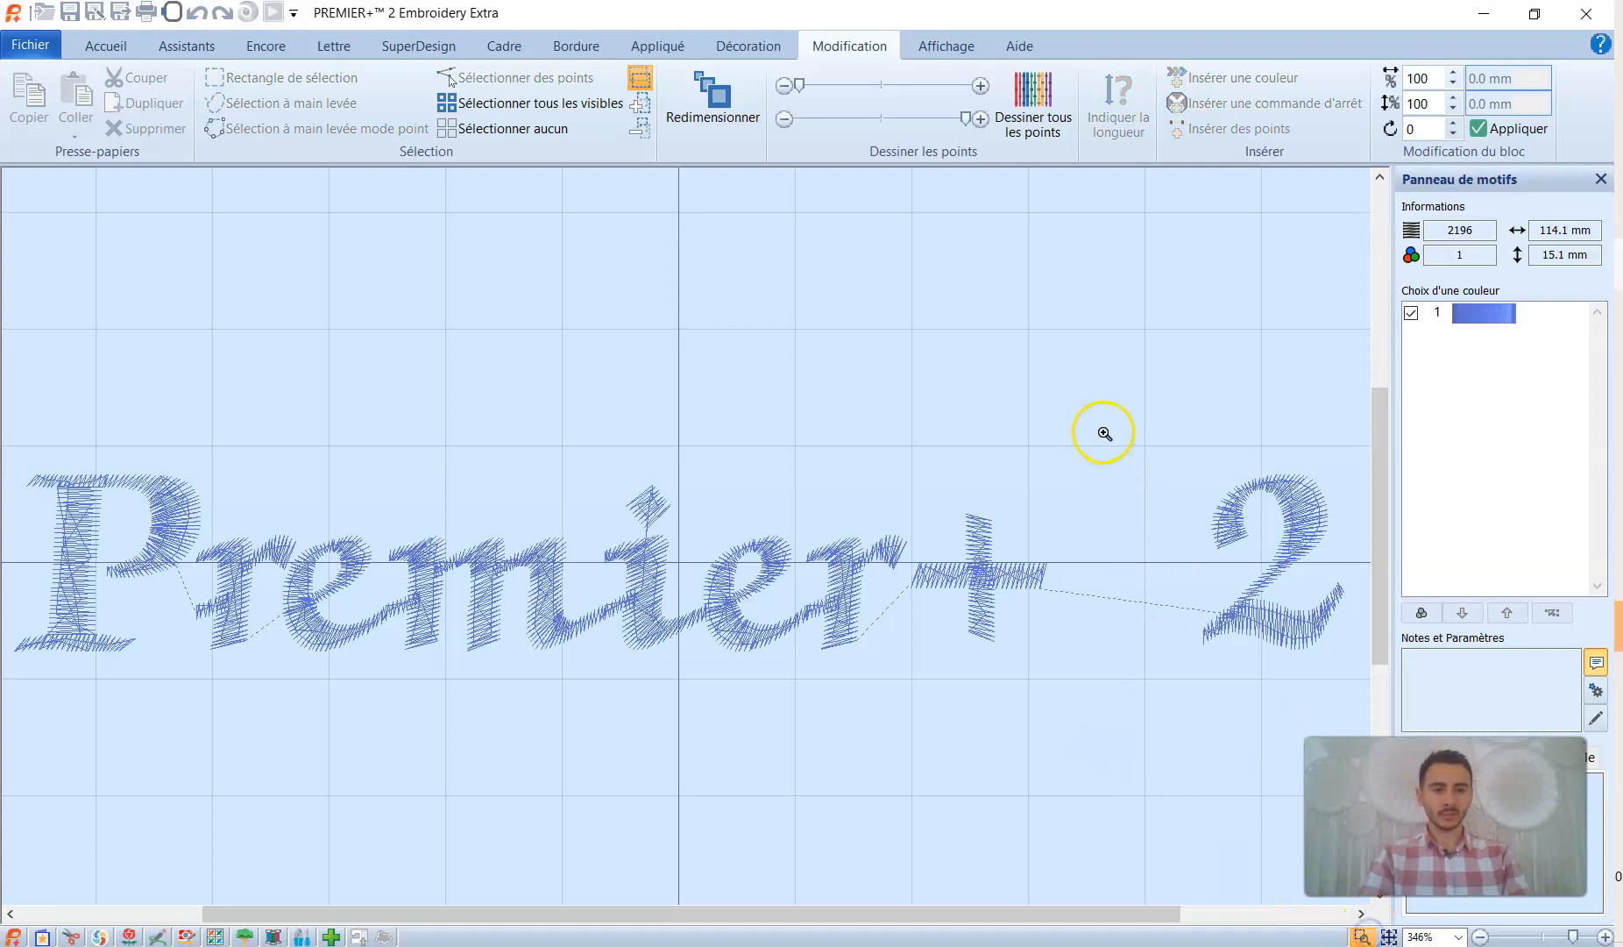
click(1262, 551)
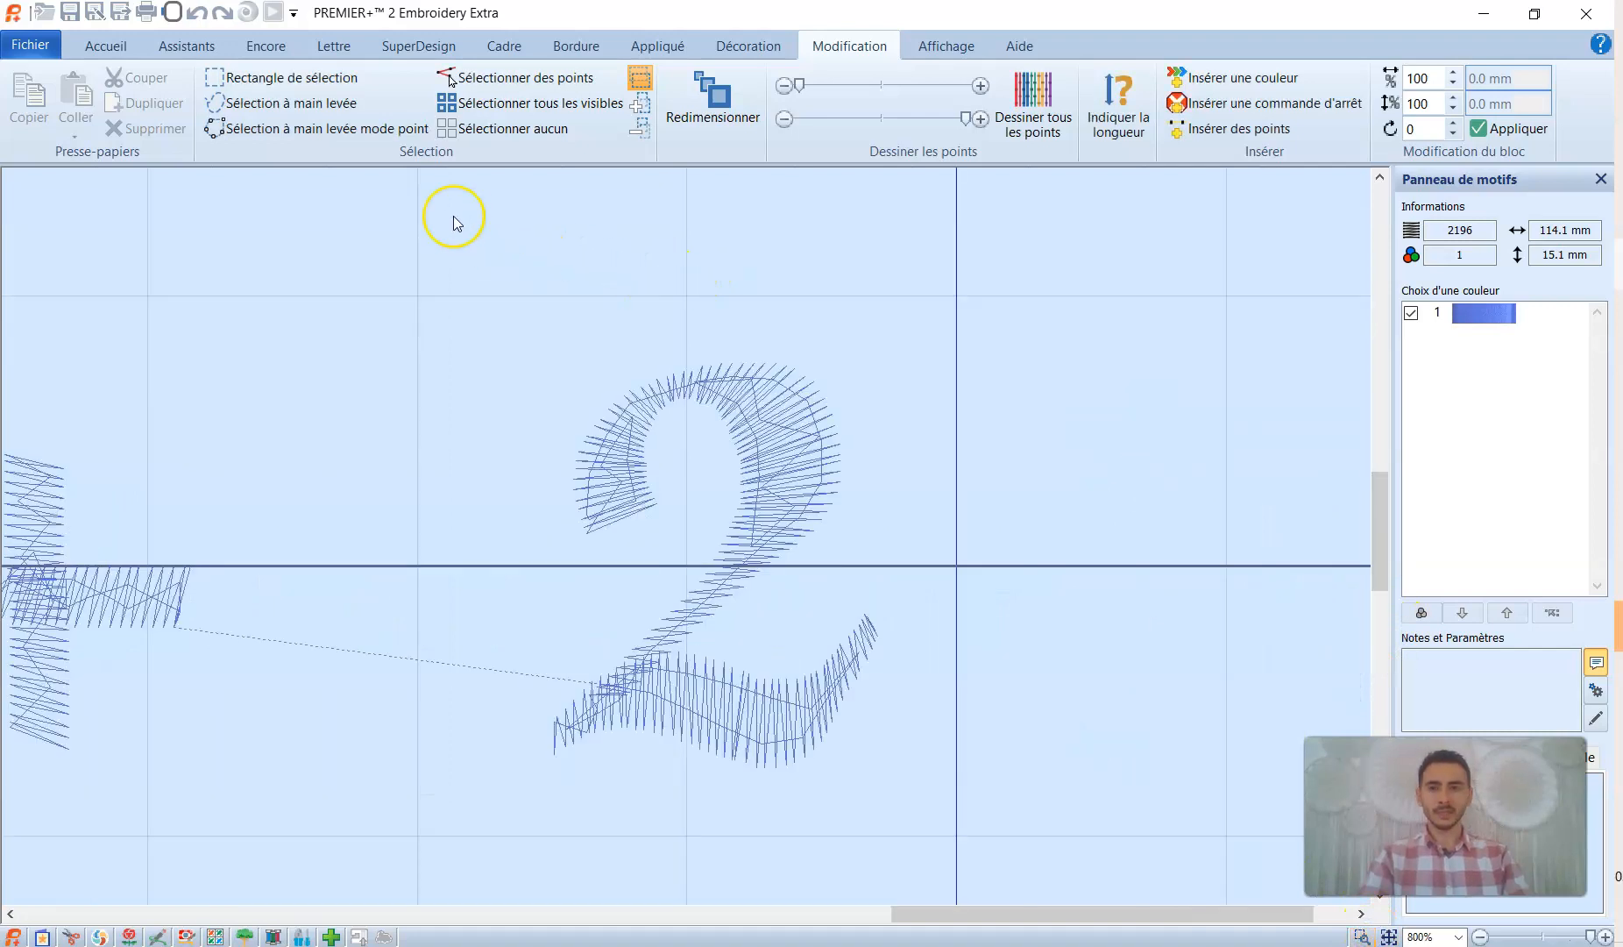
click(273, 79)
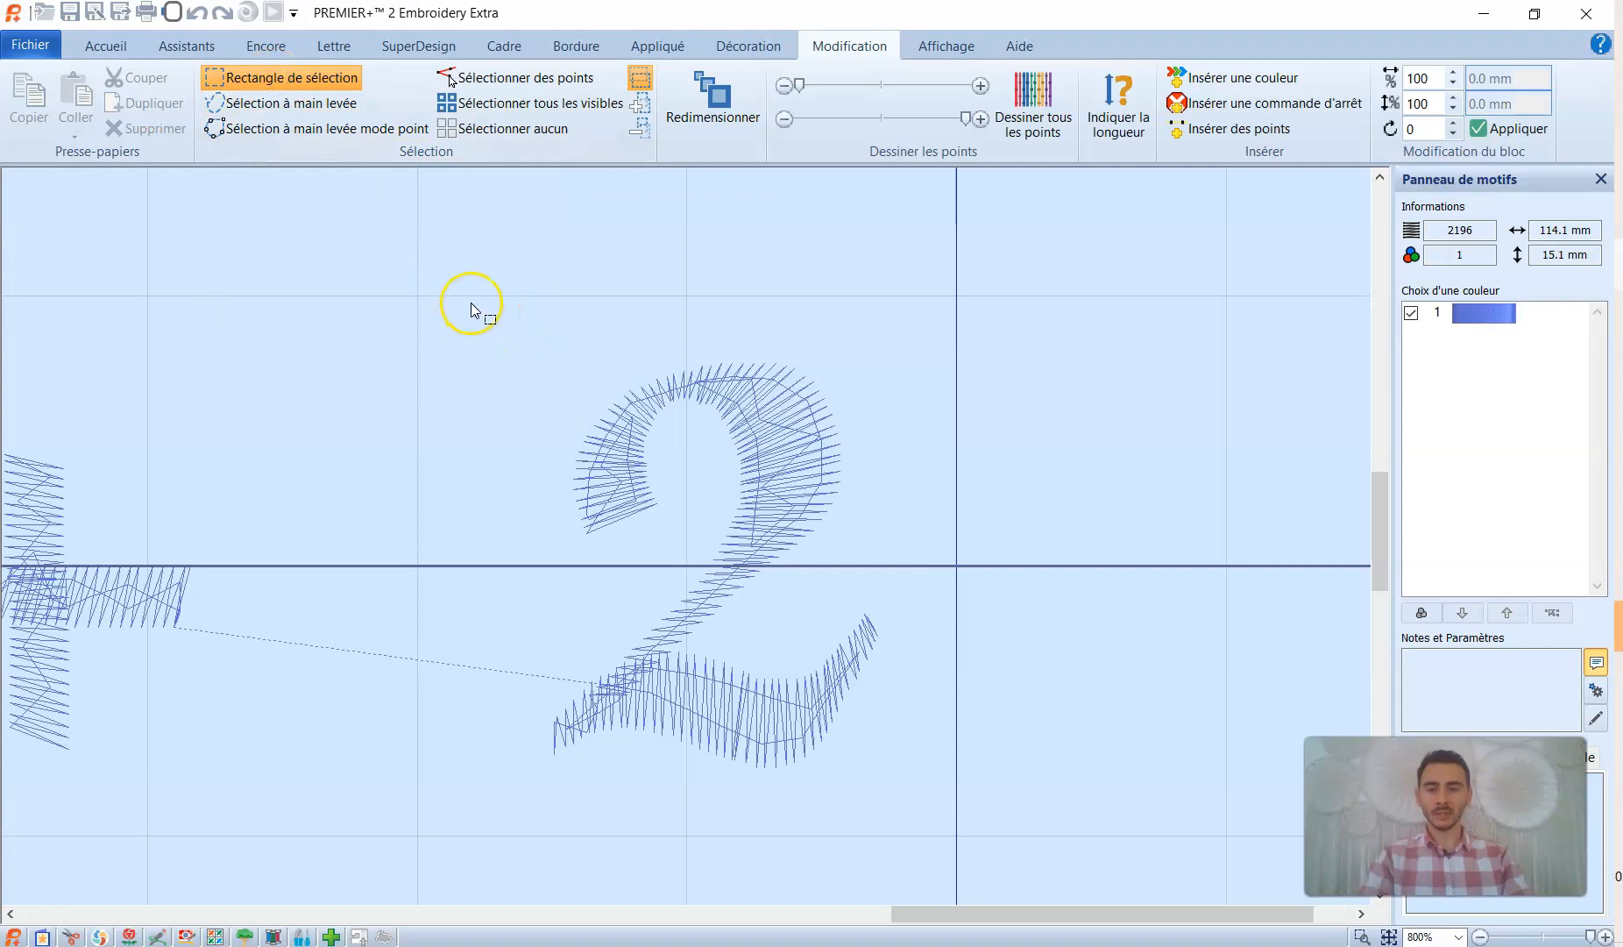
drag(473, 305, 932, 808)
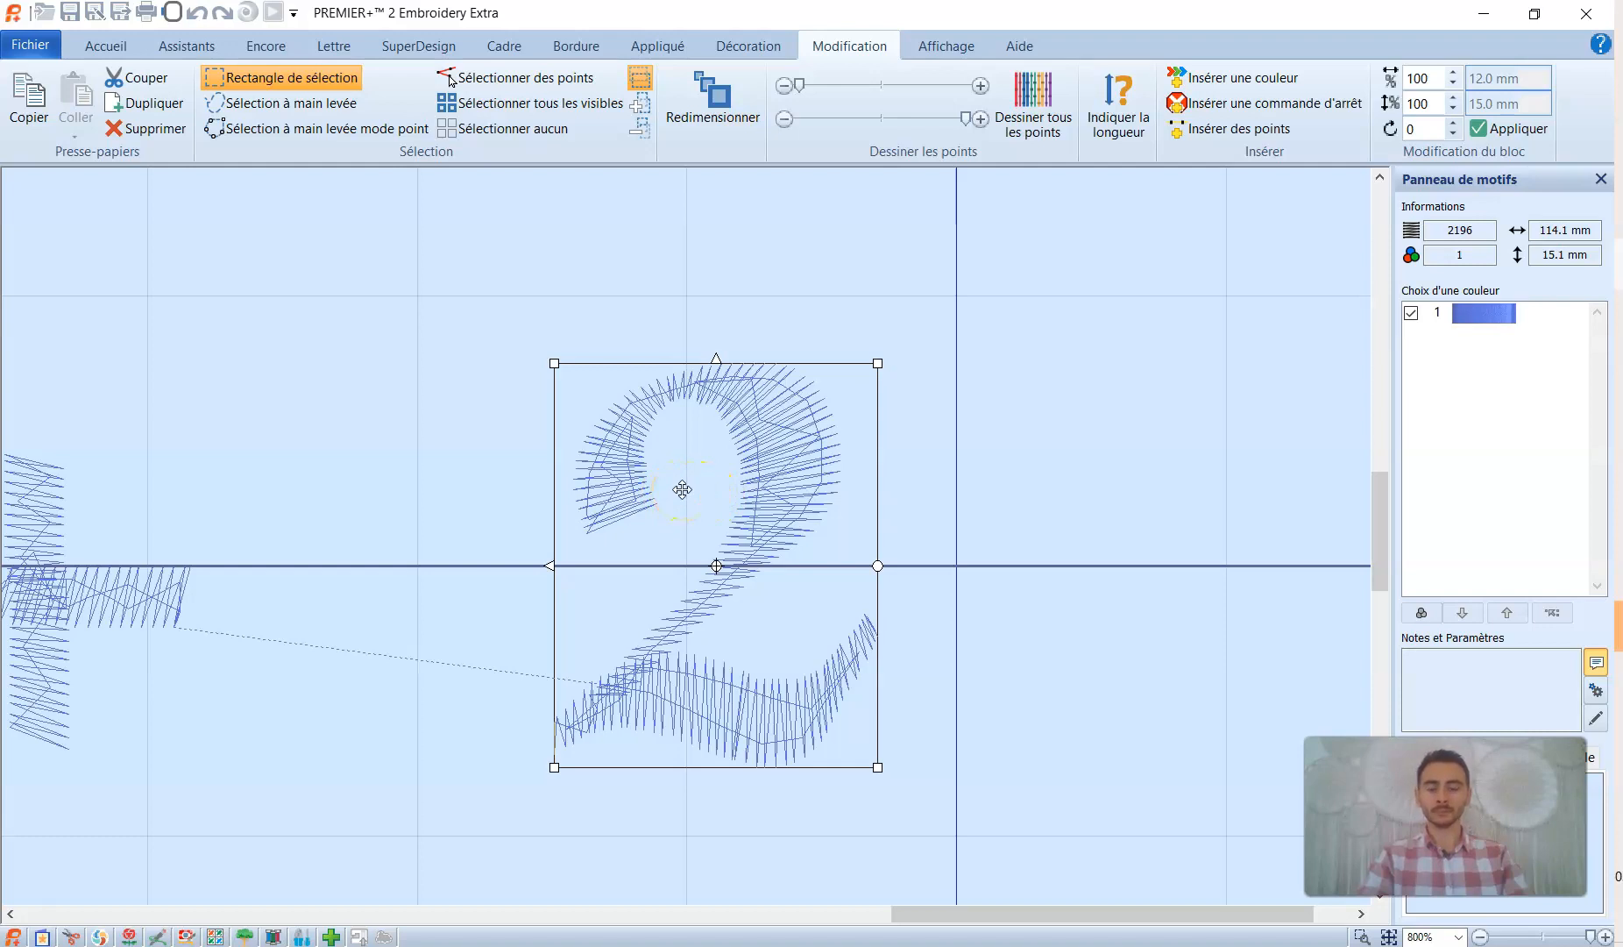
key(Left)
key(Left)
key(Left)
key(Left)
key(Left)
key(Left)
key(Left)
key(Left)
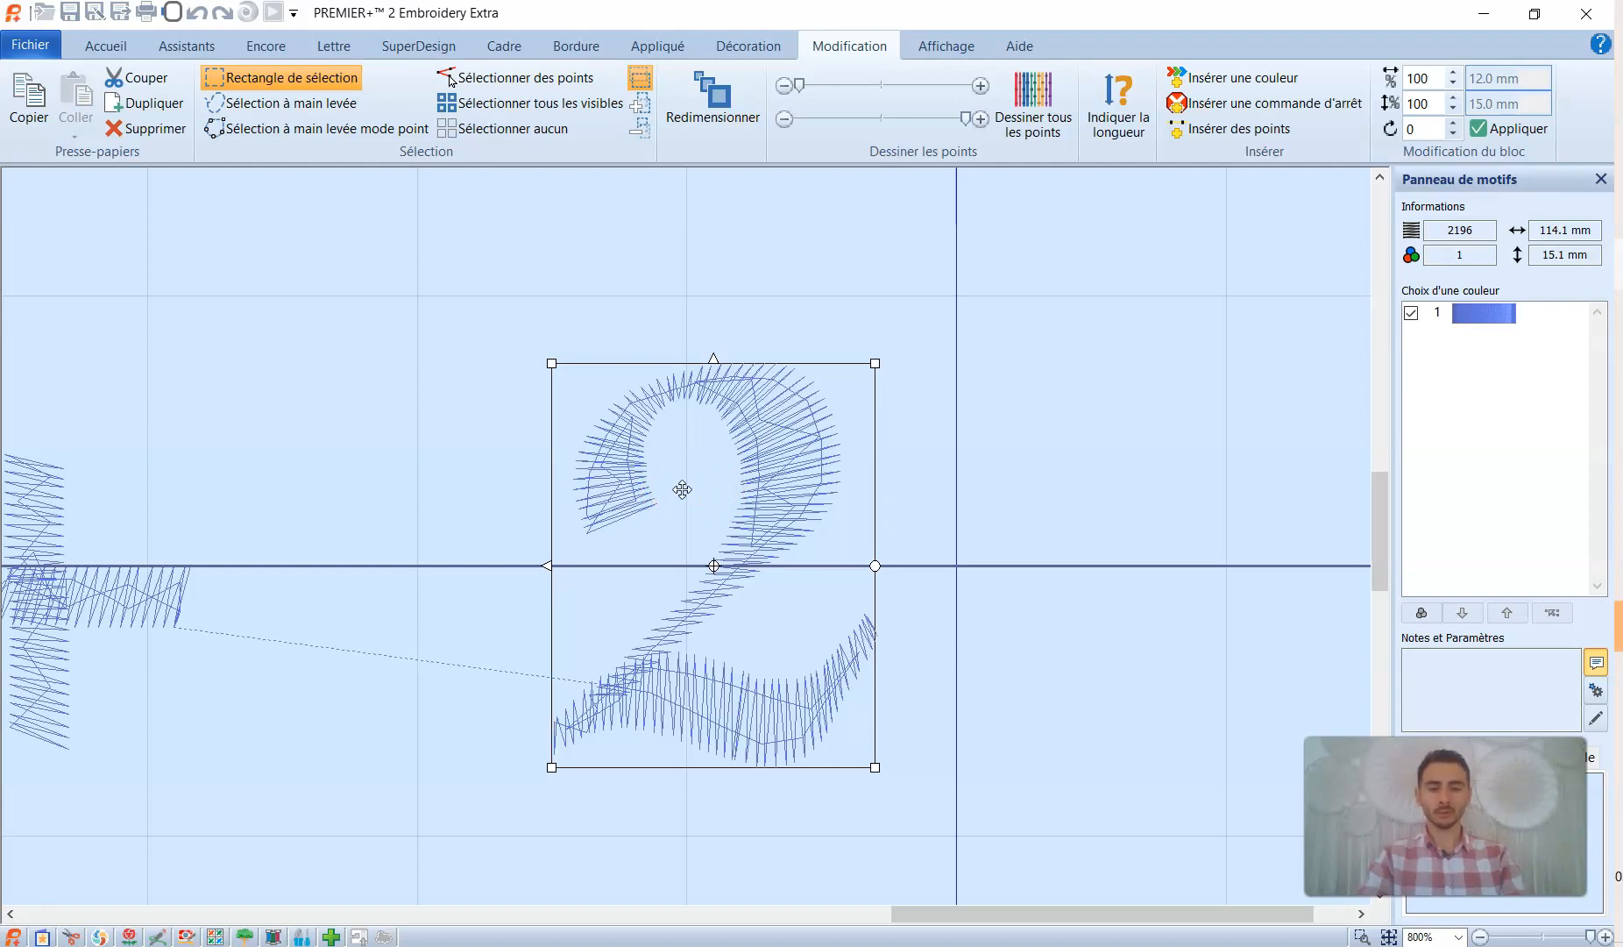
key(Left)
key(Left)
key(Left)
key(Left)
key(Left)
key(Left)
key(Left)
key(Left)
key(Left)
key(Left)
key(Left)
key(Left)
key(Left)
key(Left)
key(Left)
key(Left)
key(Left)
key(Left)
key(Left)
key(Left)
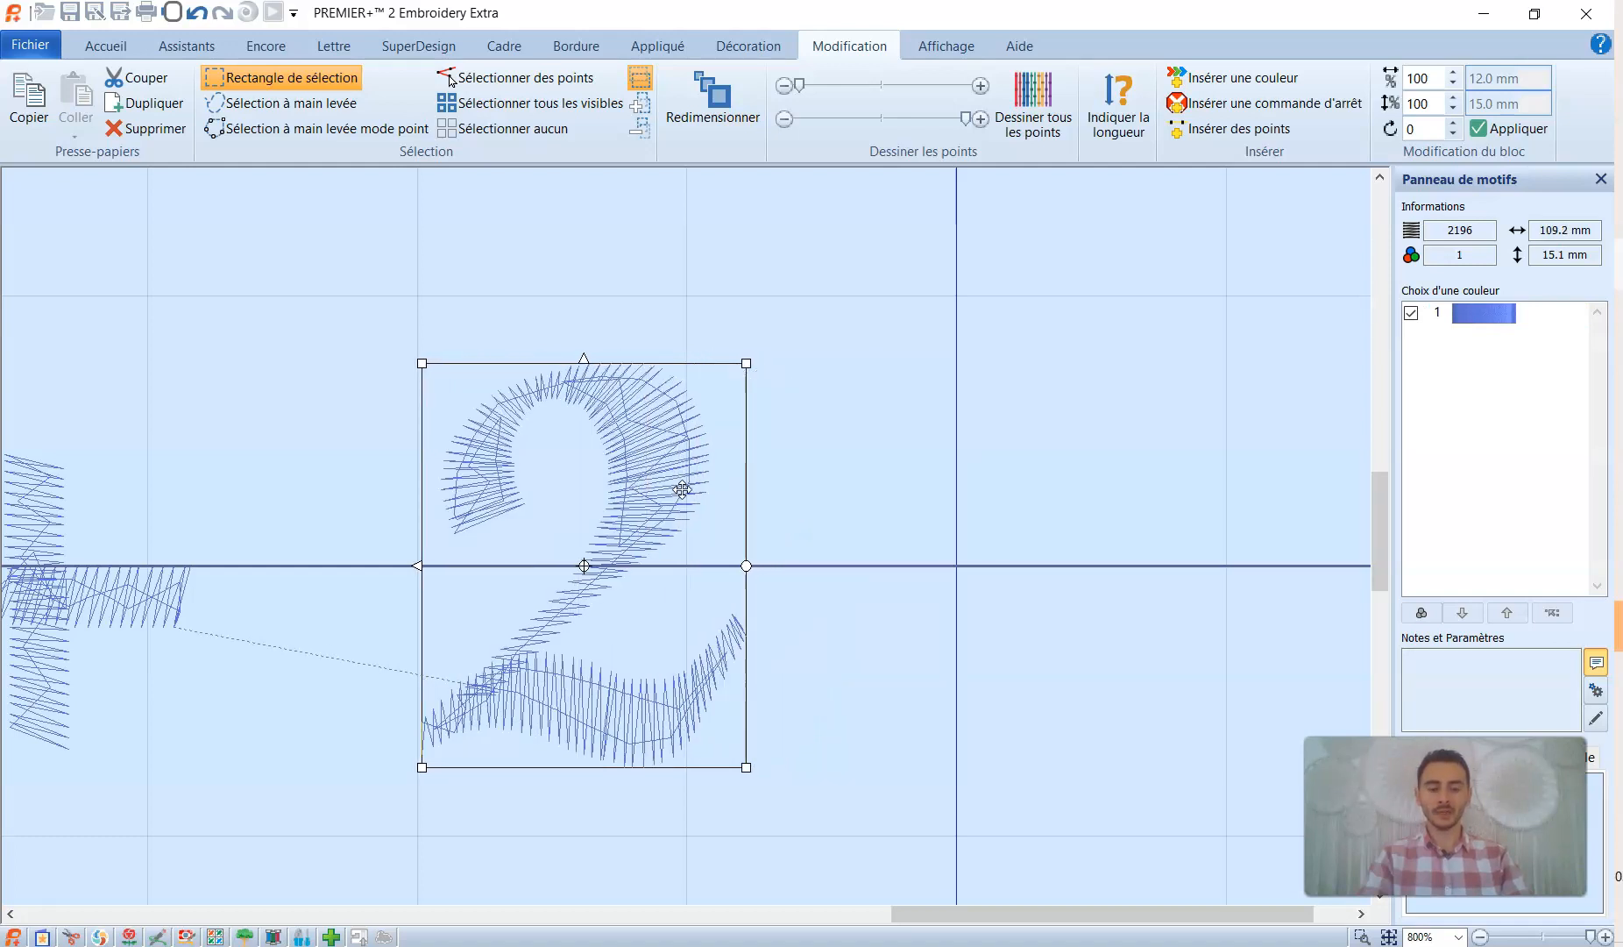
- Insert a colour change at the first stitch of the plus sign, using Sulky Rayon 40 thread 1274 Nile Green
drag(1080, 914, 866, 911)
click(1144, 542)
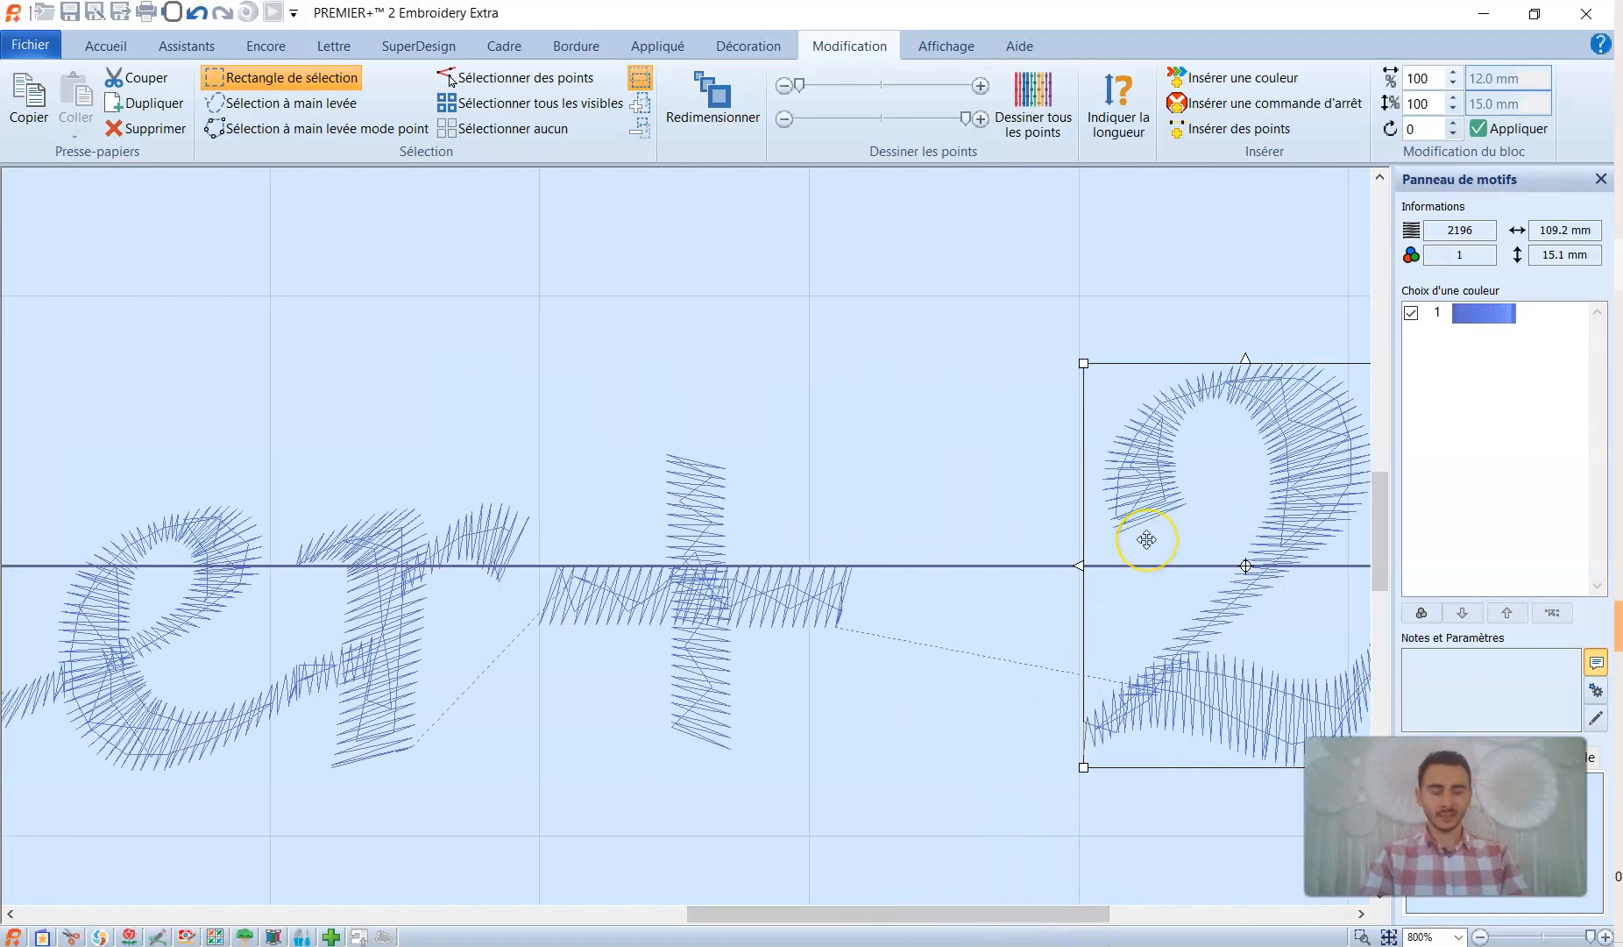
drag(1380, 509, 1382, 523)
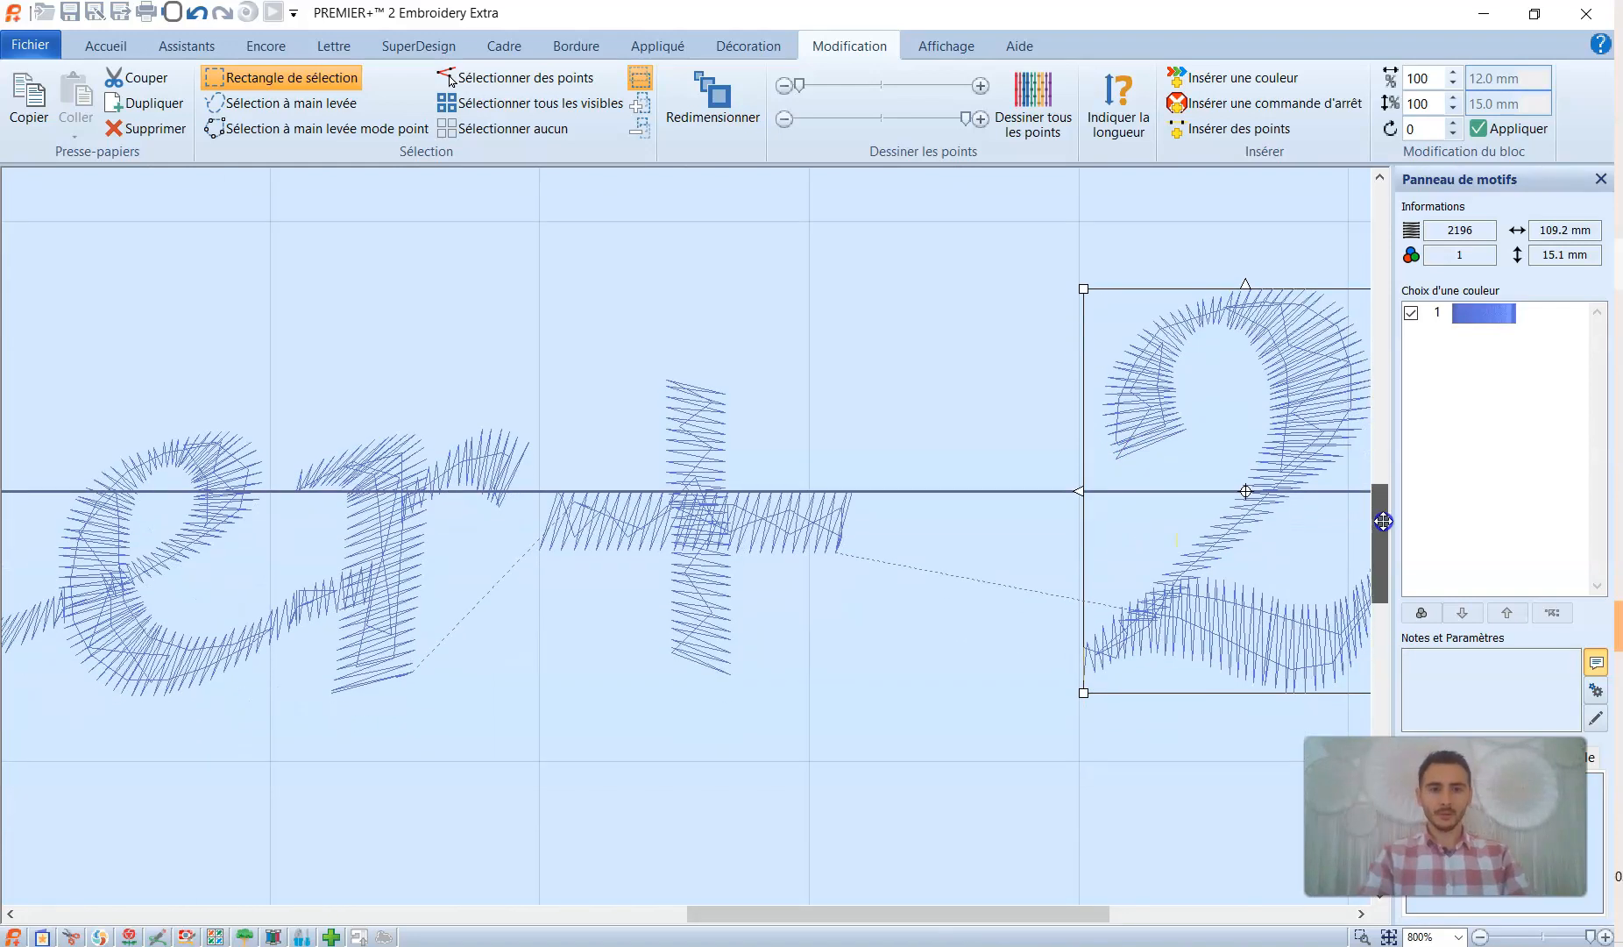
drag(896, 920, 880, 917)
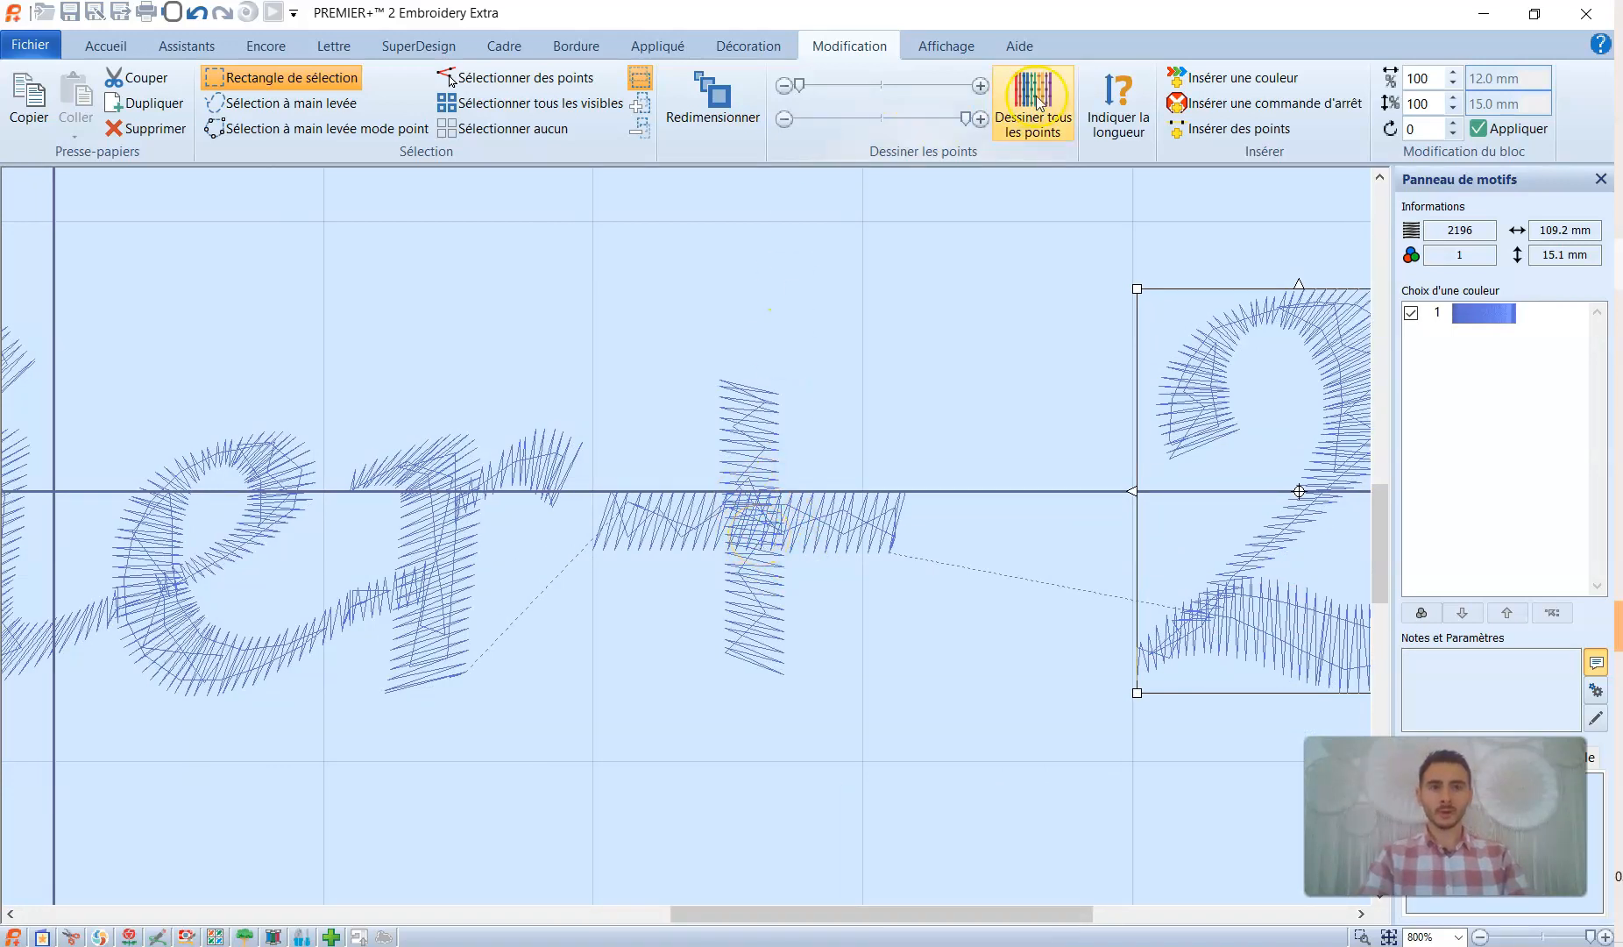
click(1247, 81)
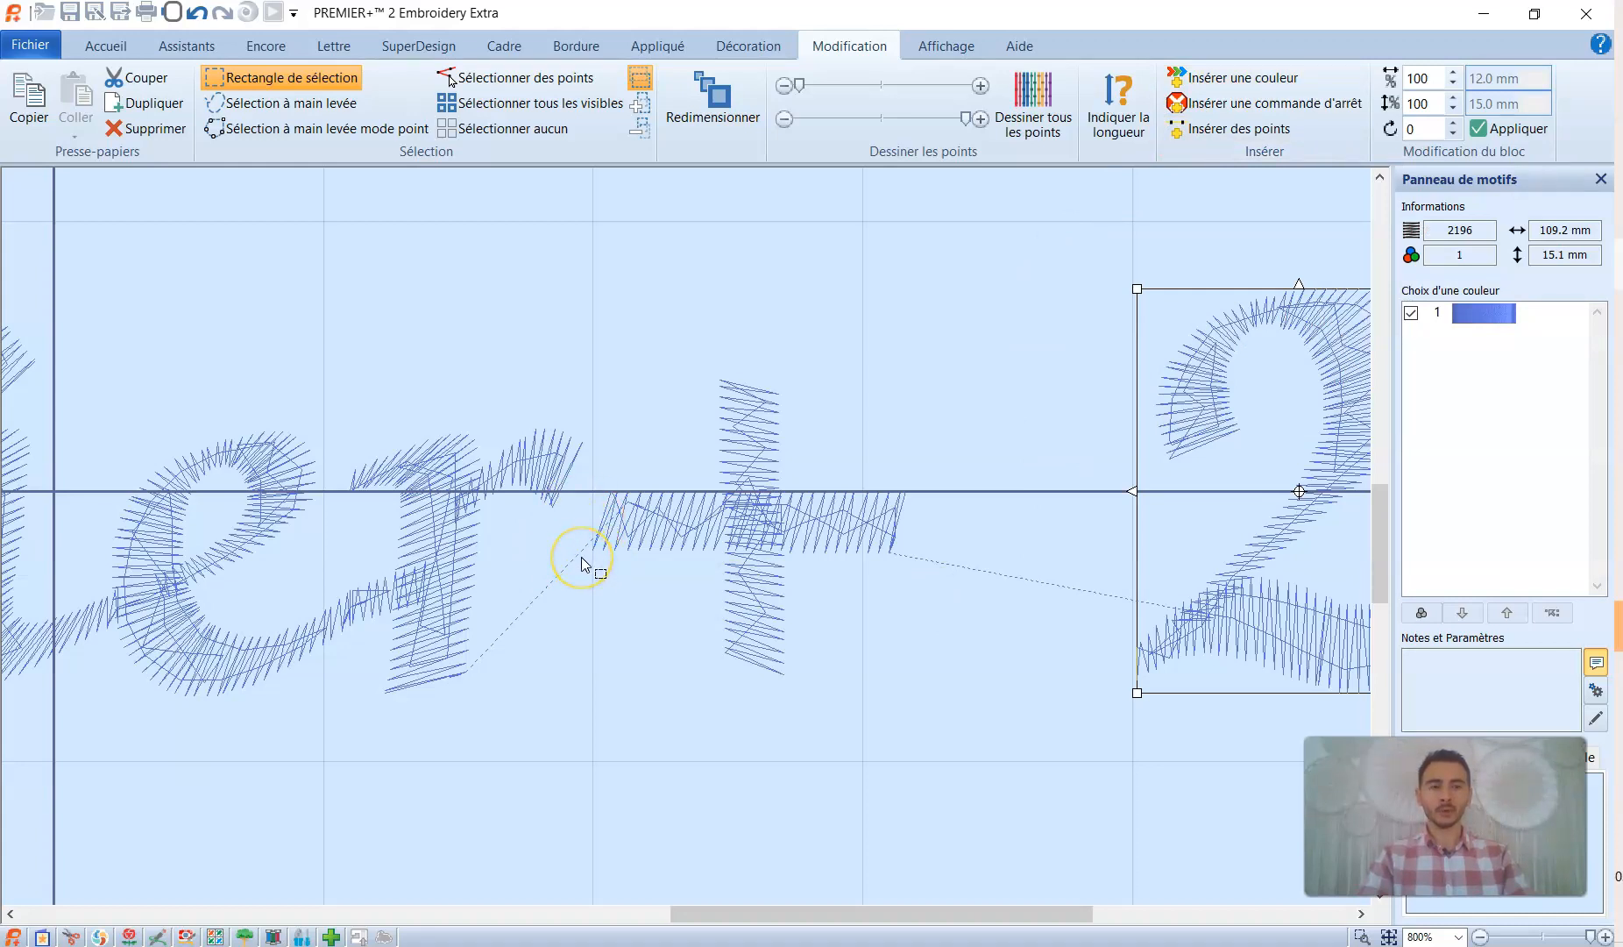
click(1229, 79)
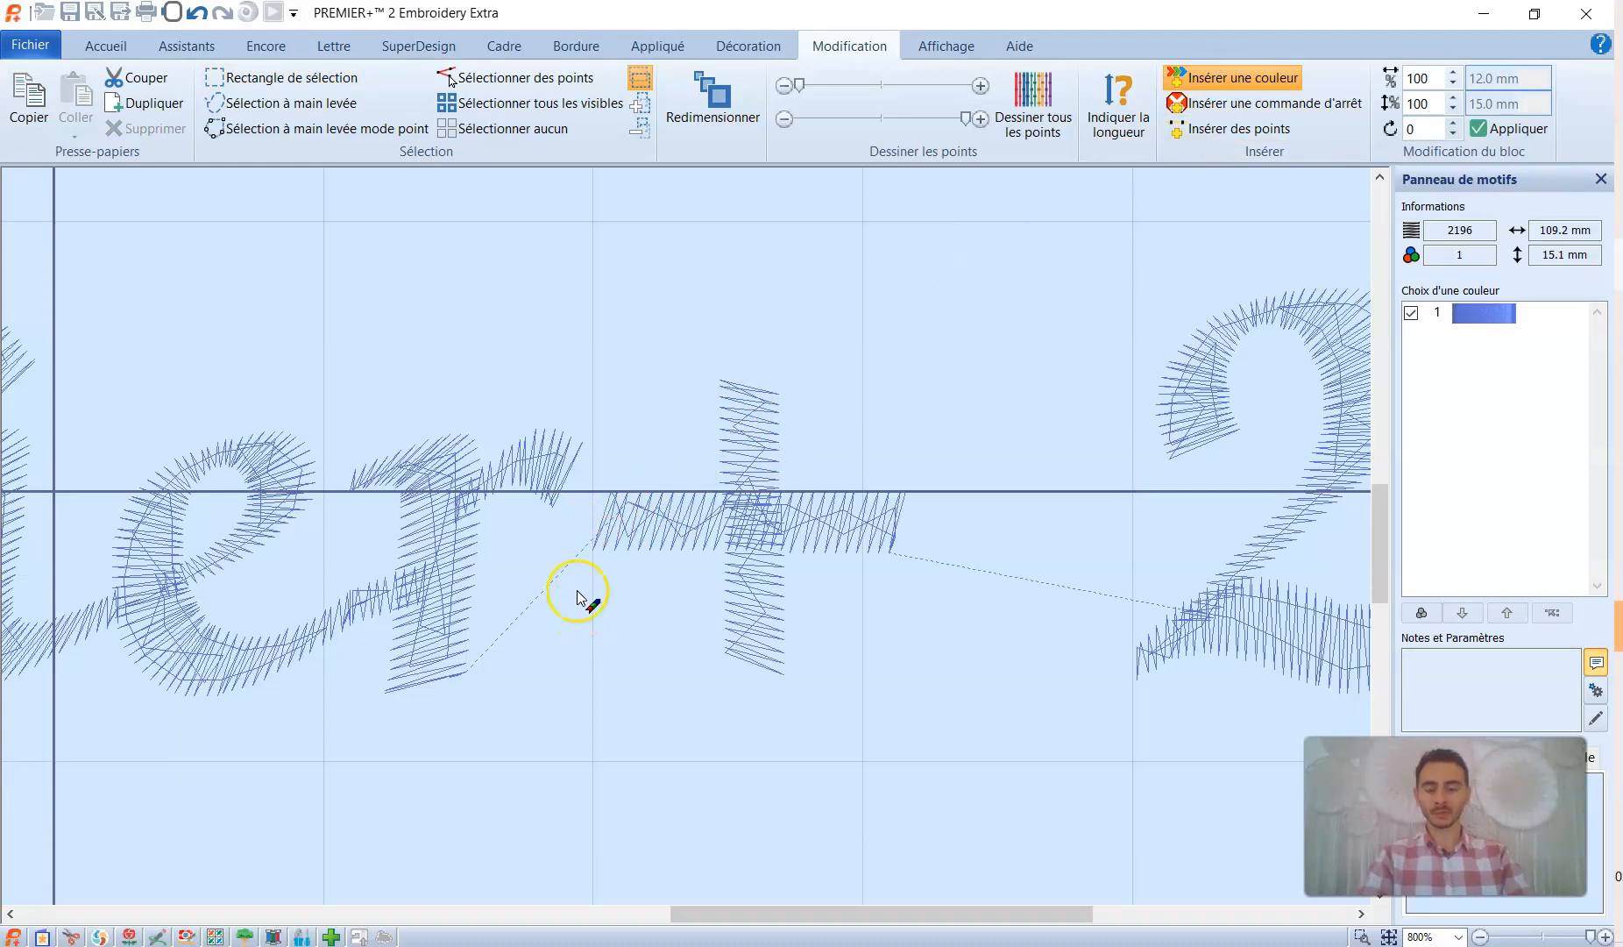
click(591, 540)
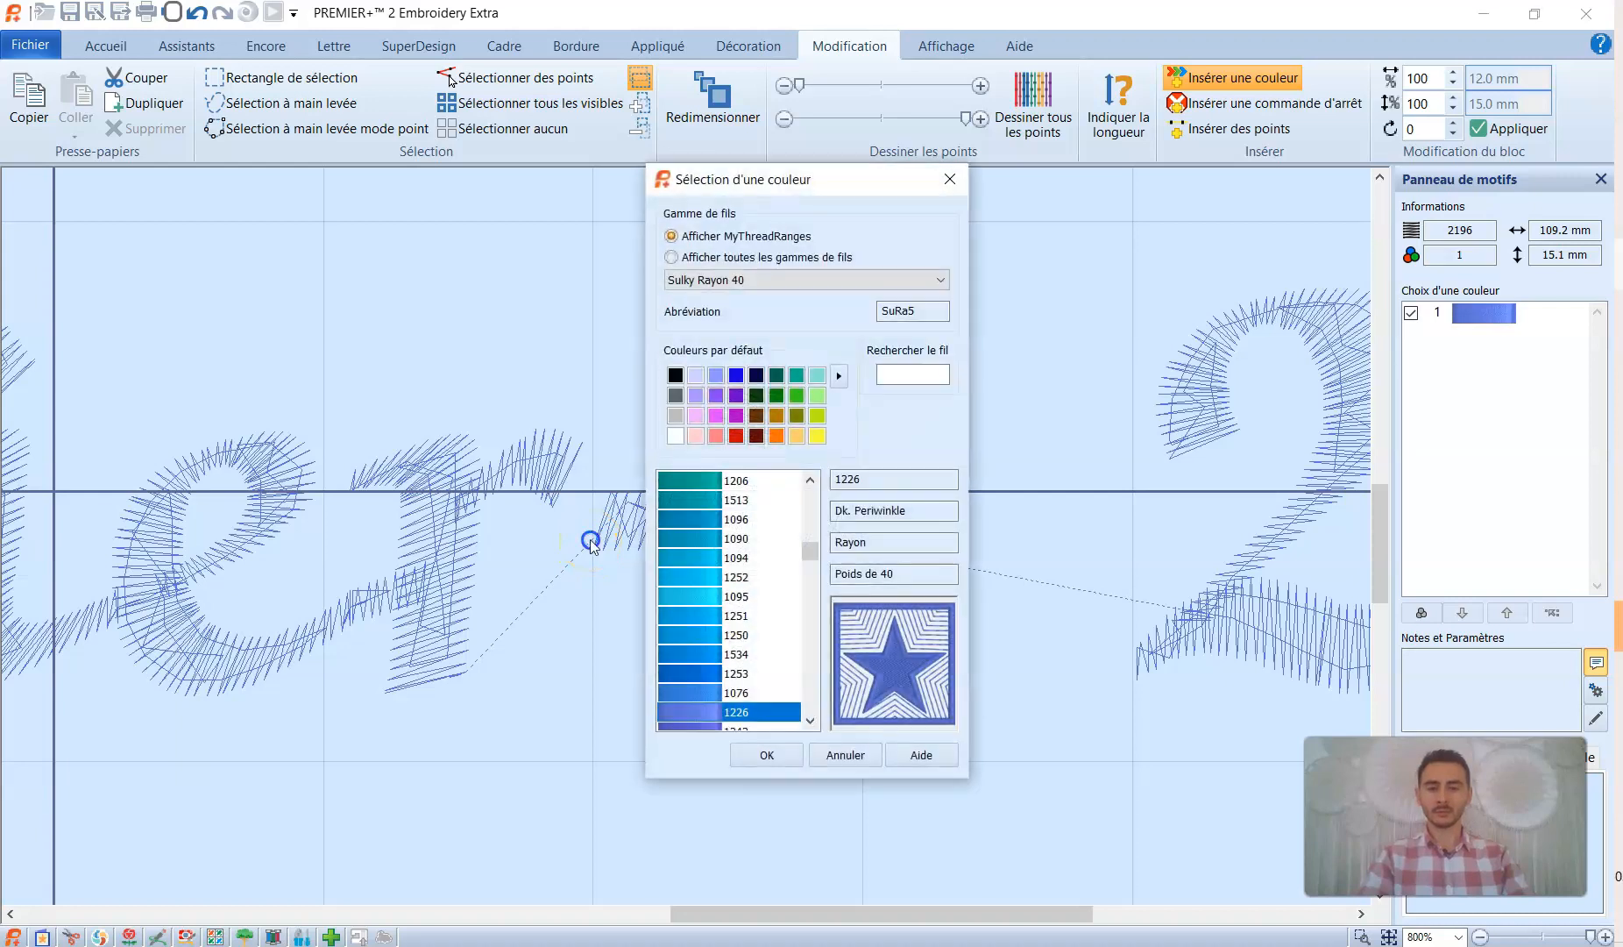
click(795, 400)
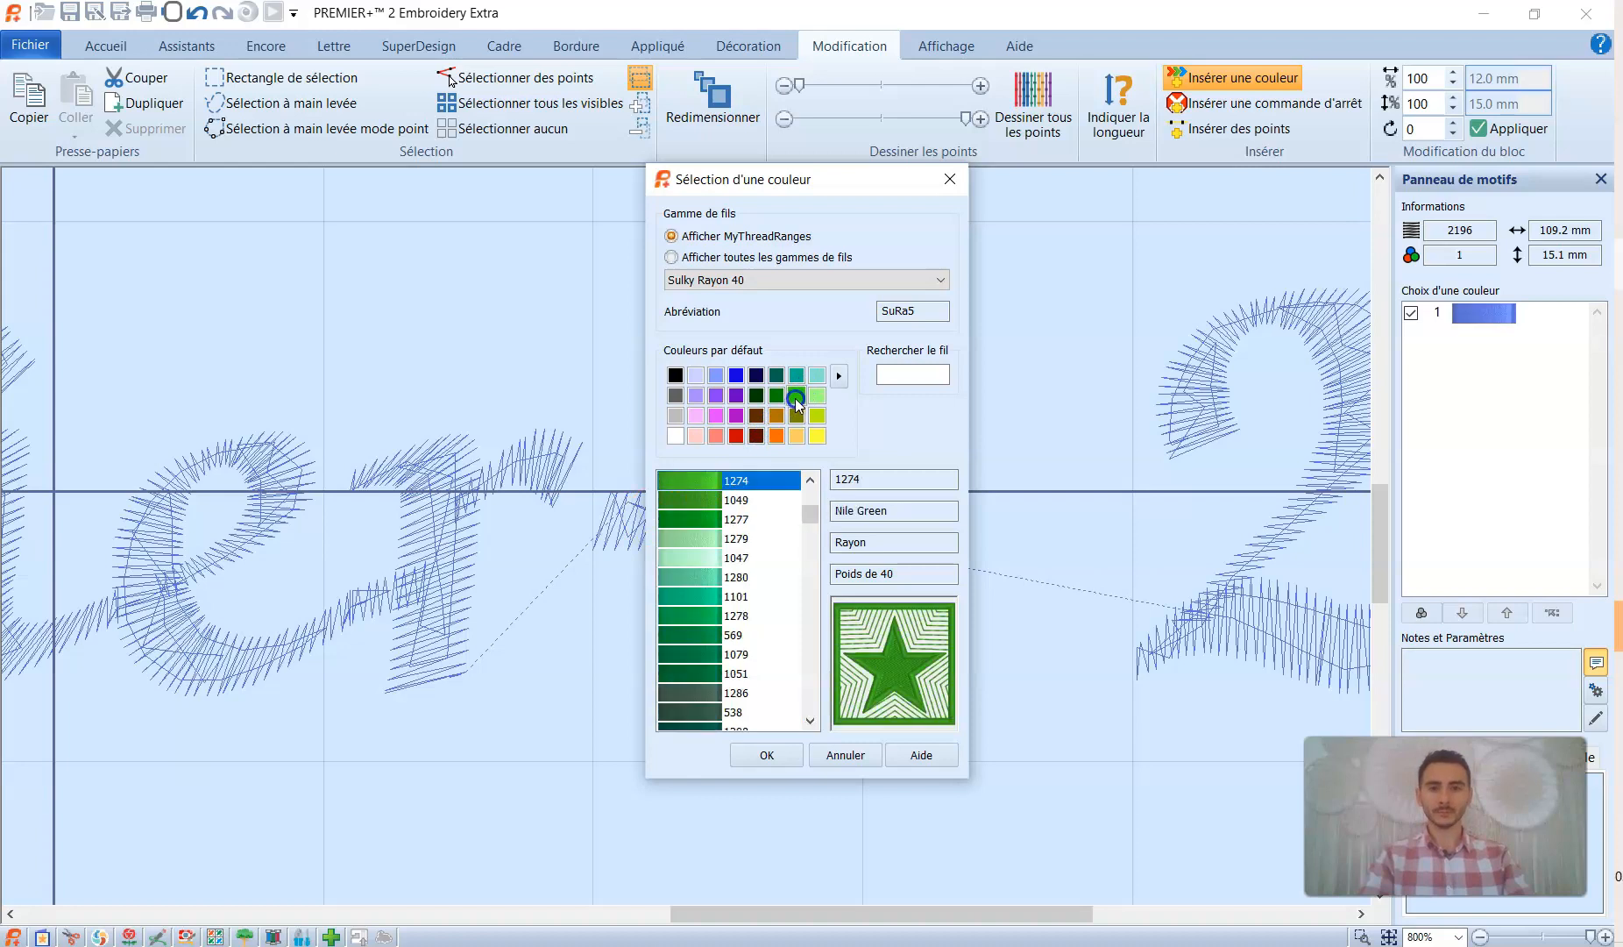
click(776, 752)
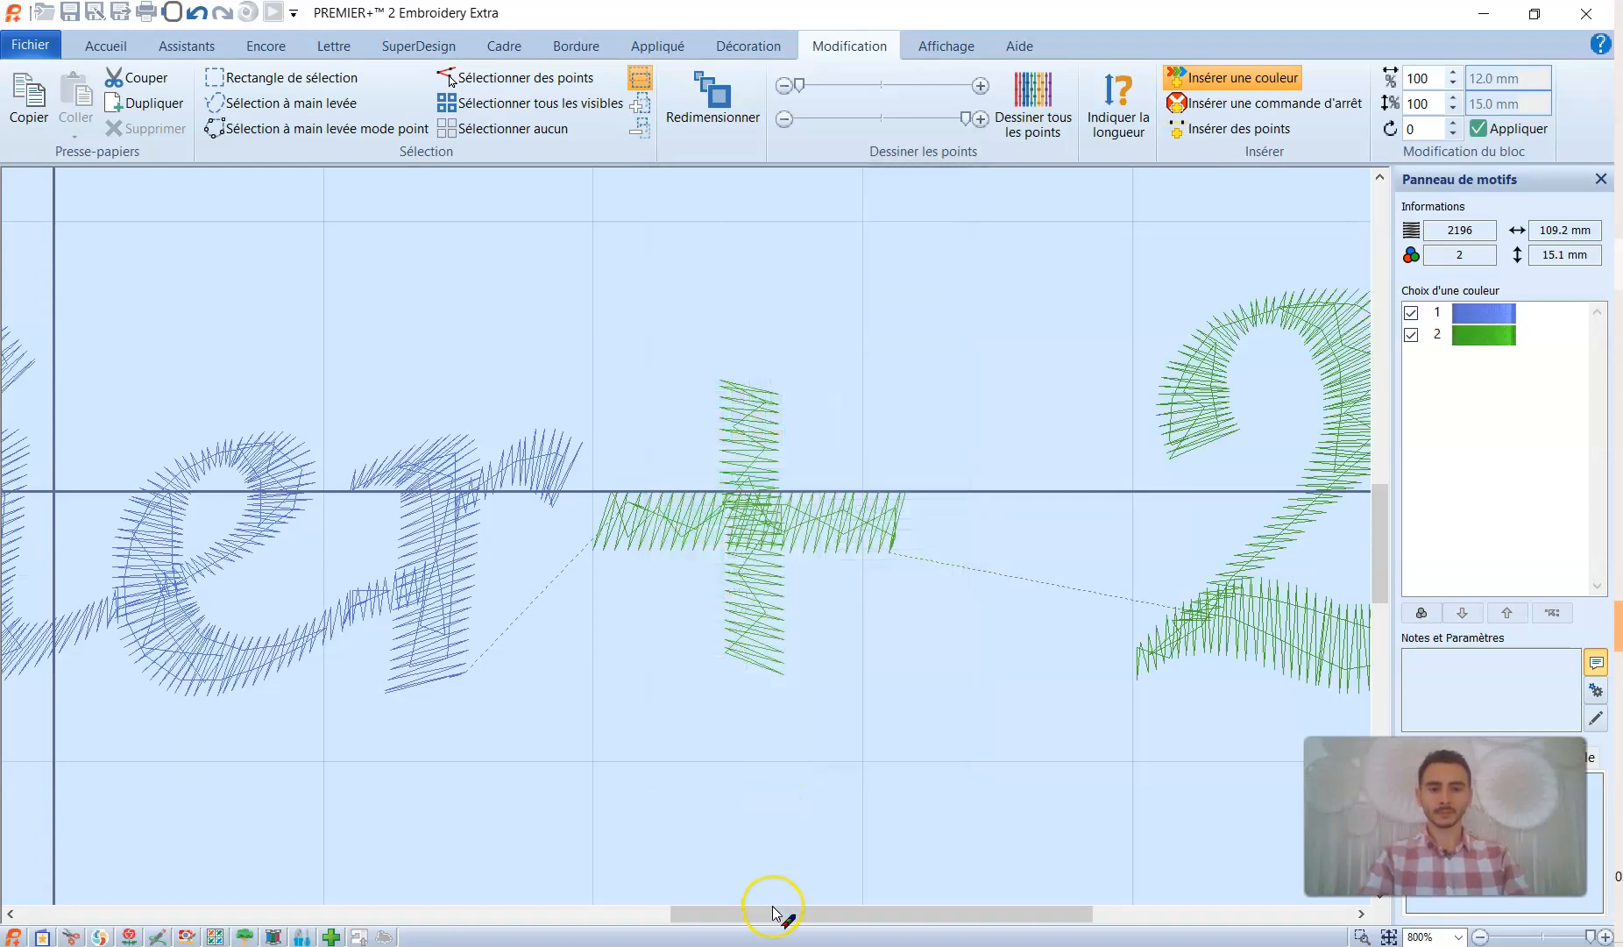
- Insert a colour change where the digit 2 begins, using Sulky Rayon 40 thread 561 Lipstick
drag(772, 915, 824, 911)
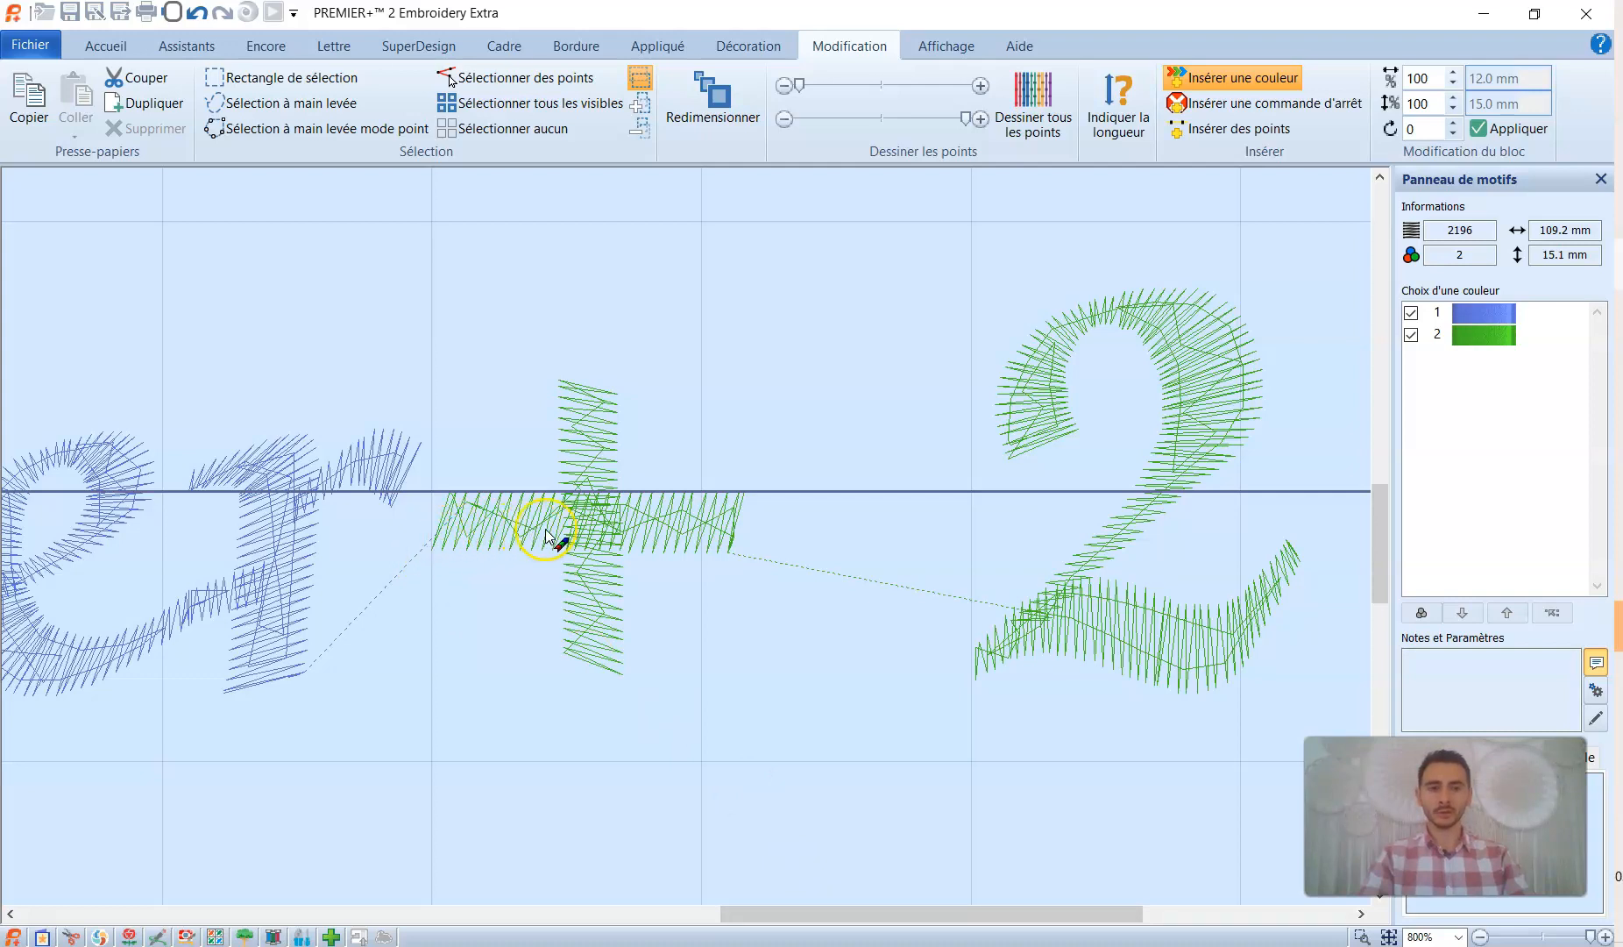
click(1231, 77)
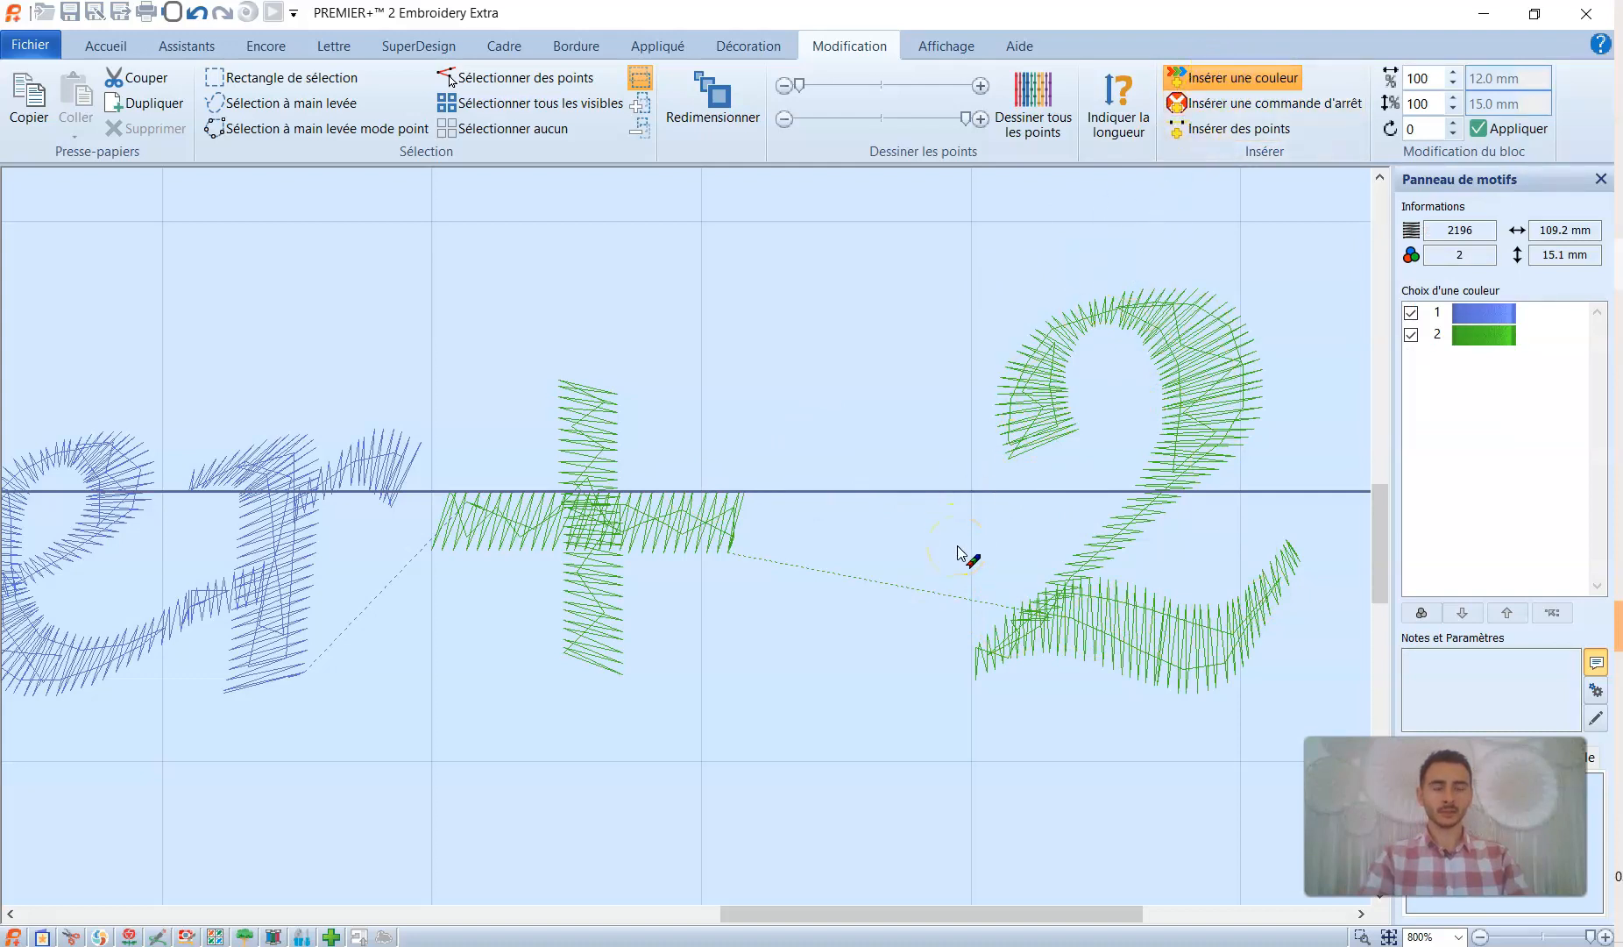
click(1007, 611)
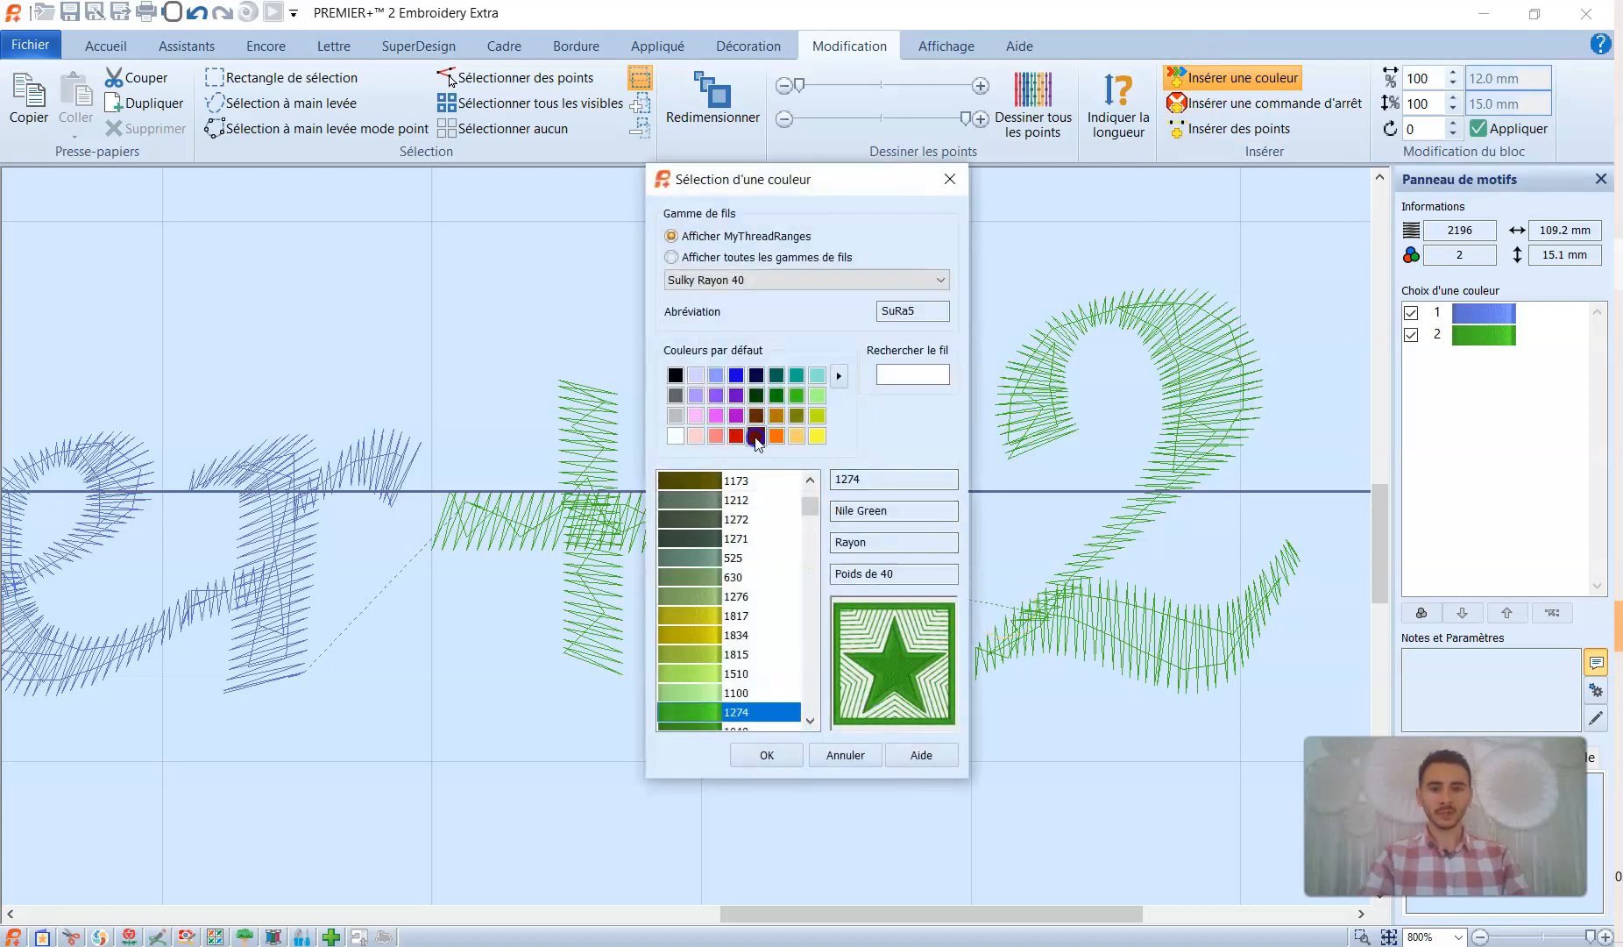
click(734, 435)
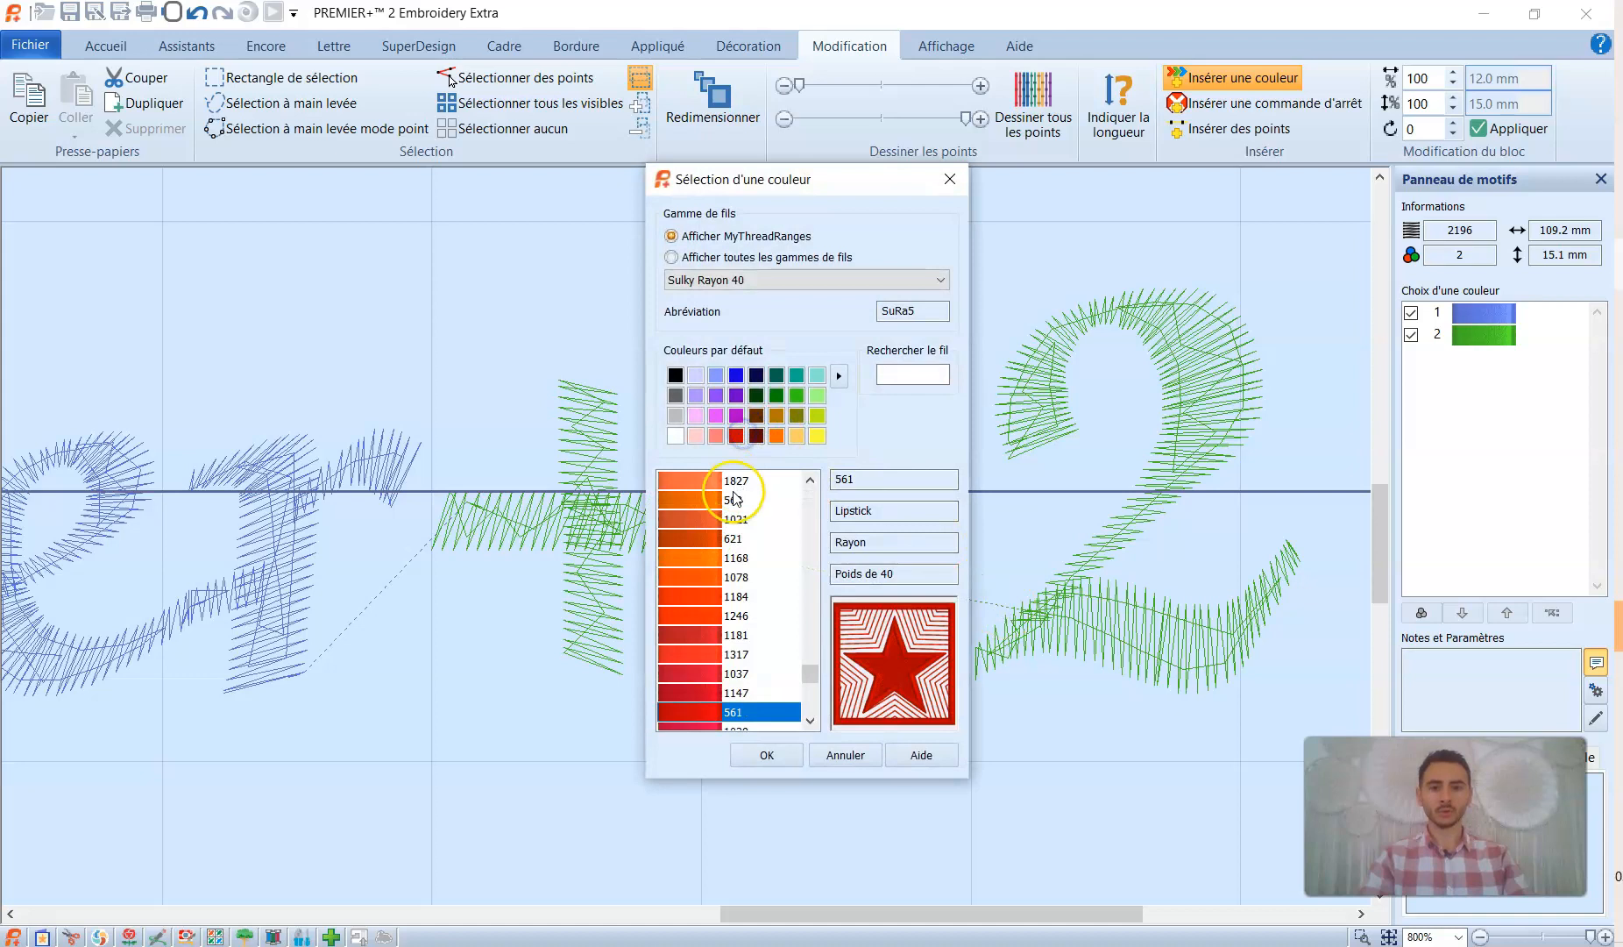
click(768, 755)
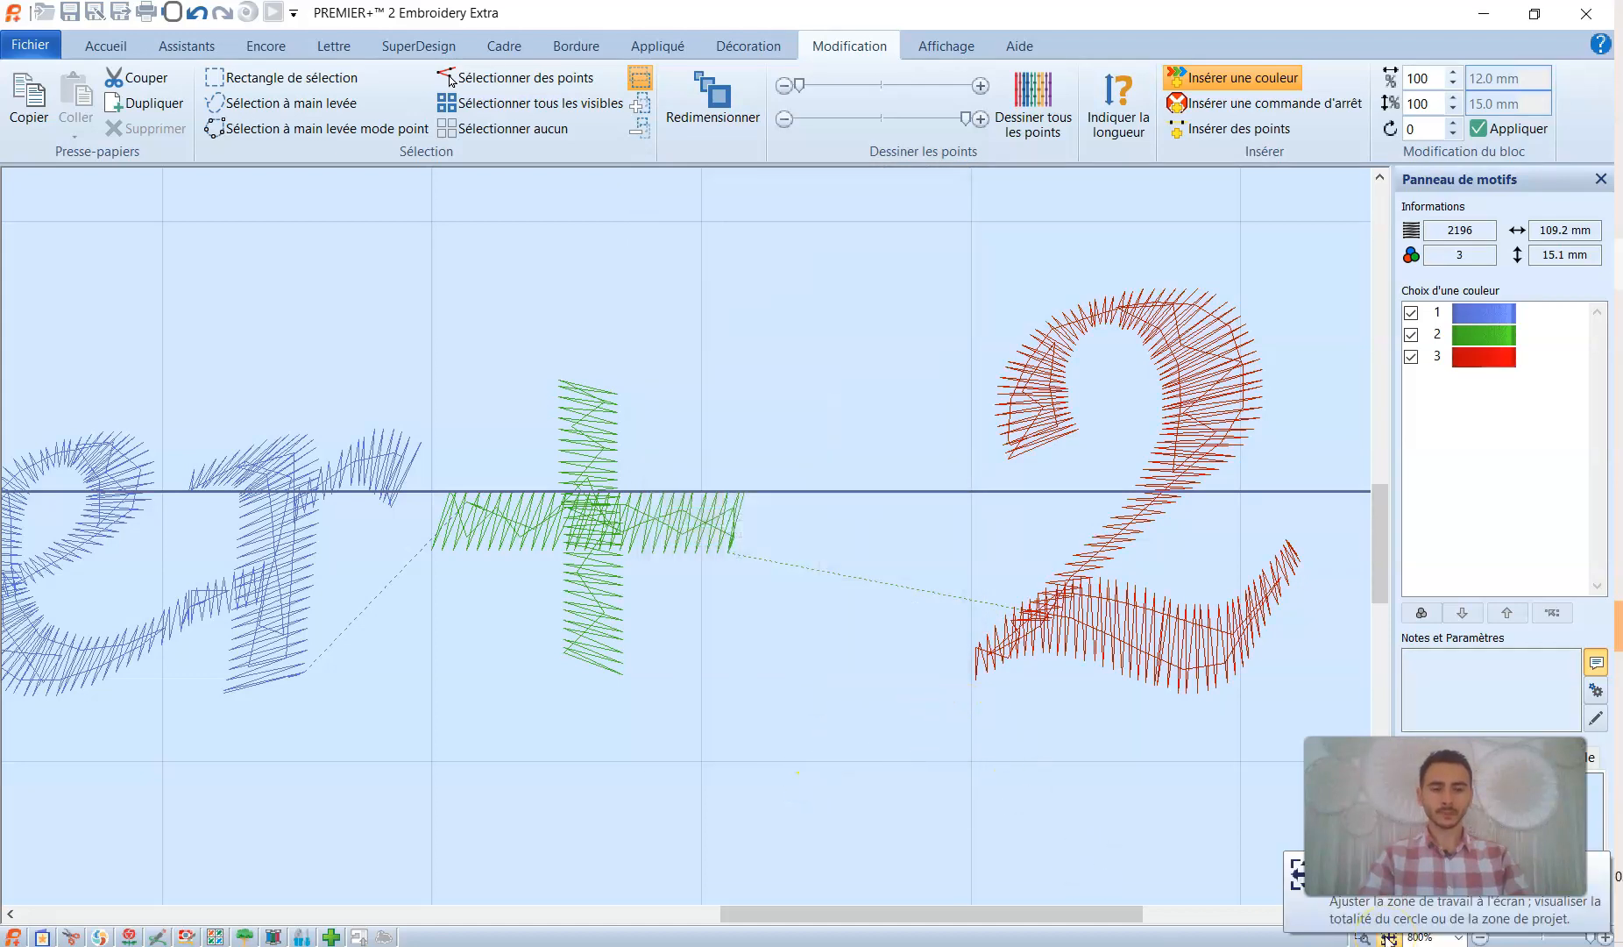
- Leave stitch editing and centre the whole lettering design in the hoop
click(112, 50)
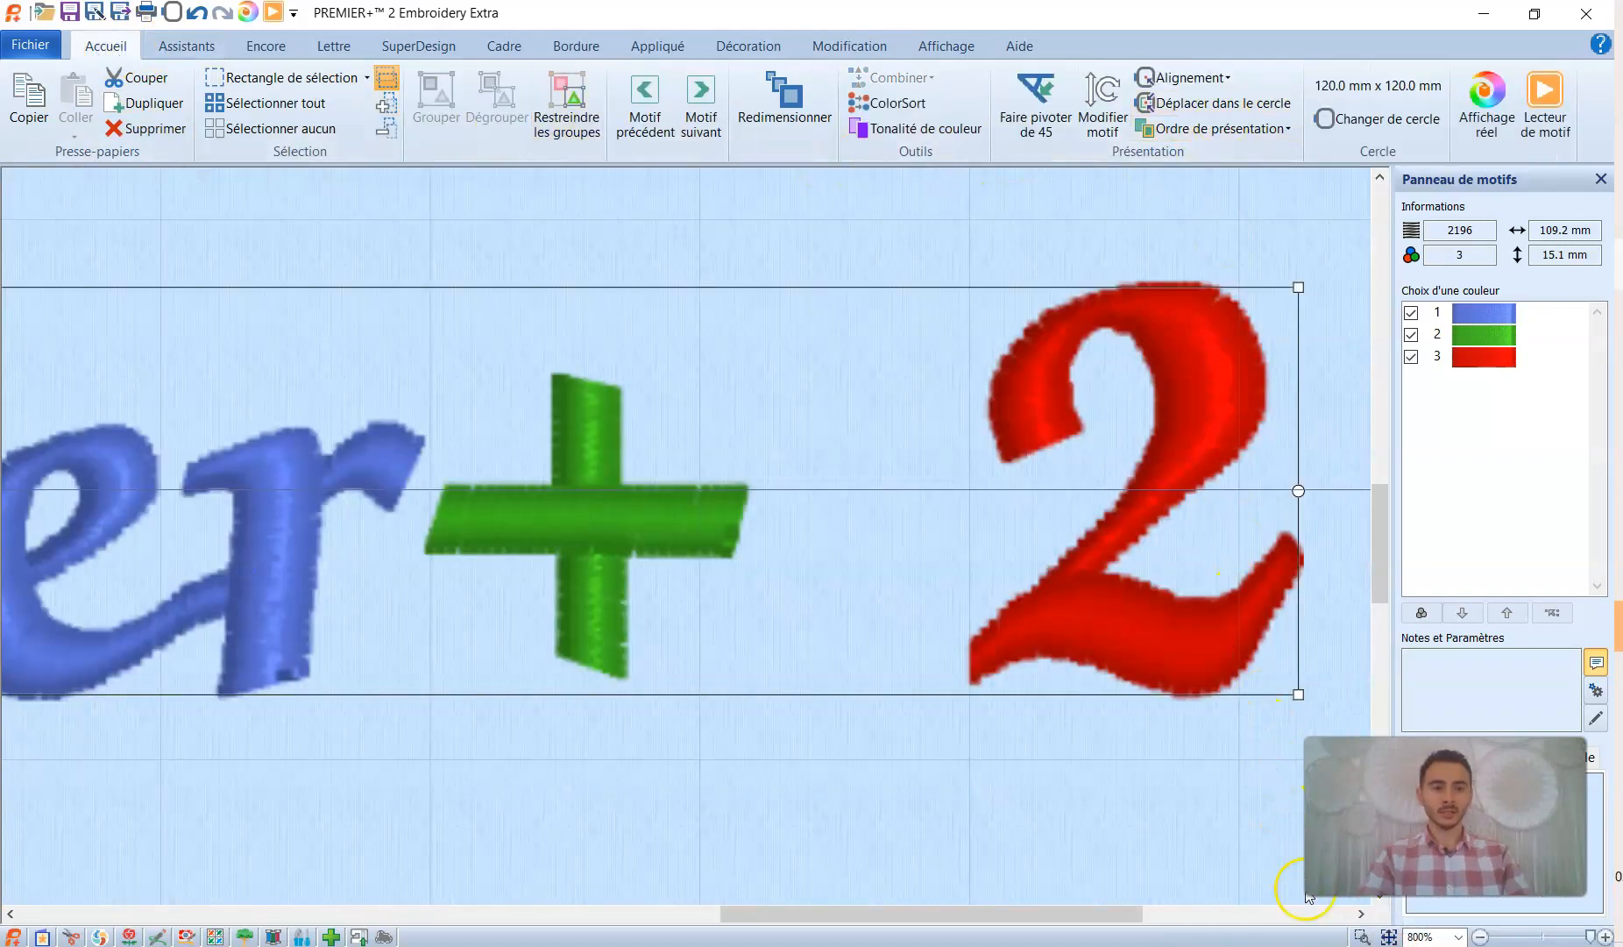
click(1388, 937)
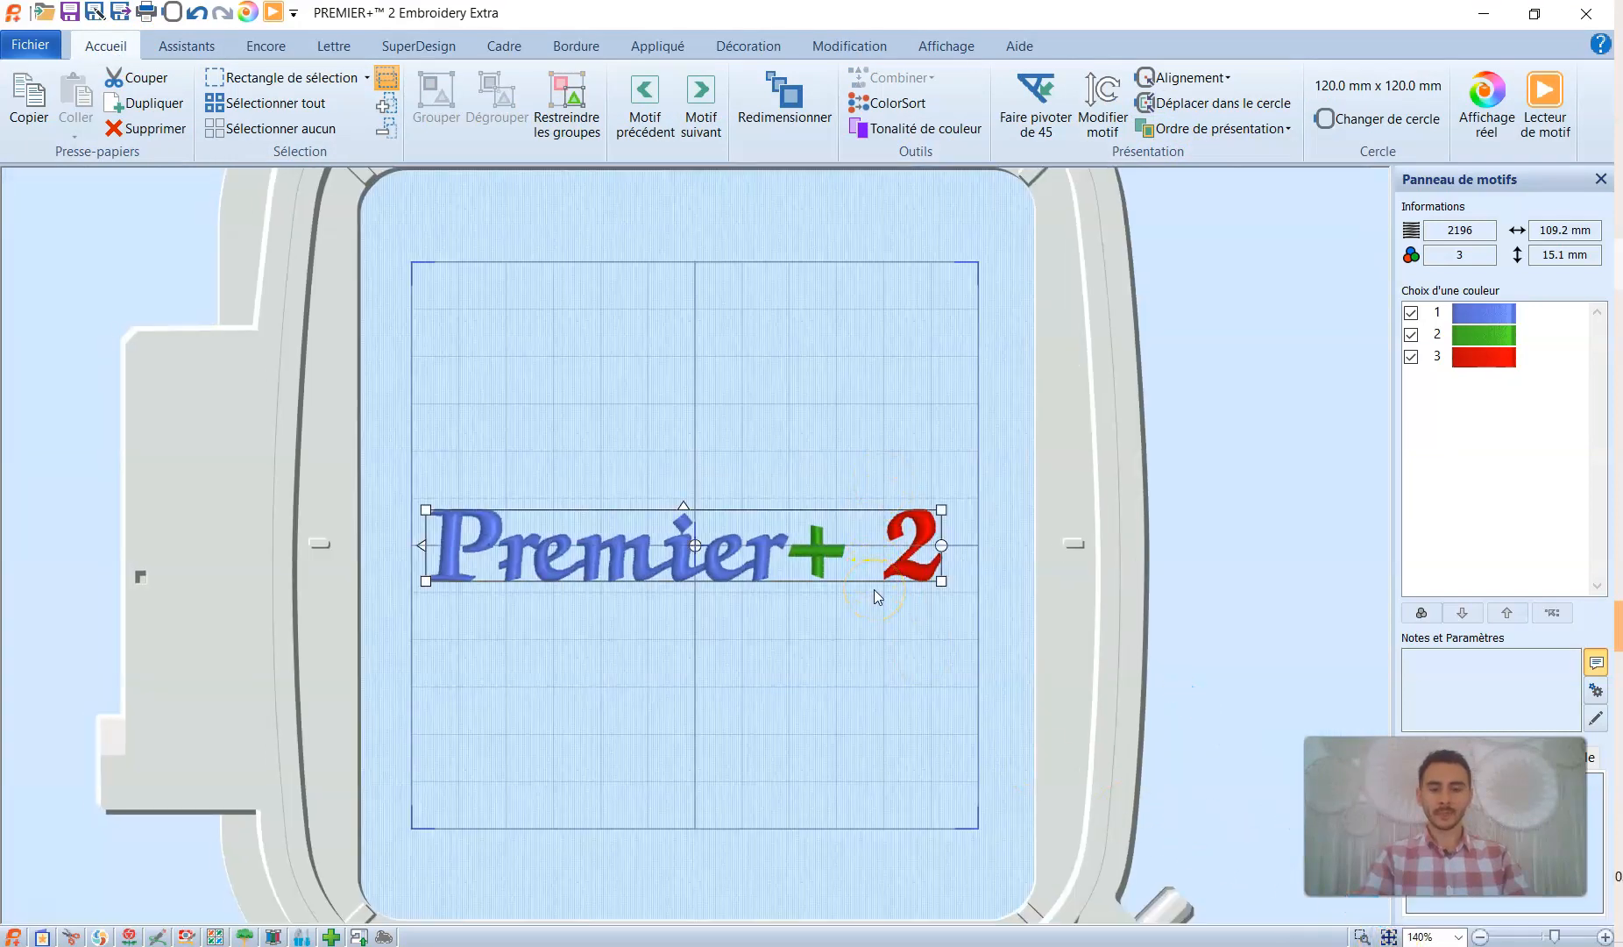
click(1188, 77)
click(1187, 105)
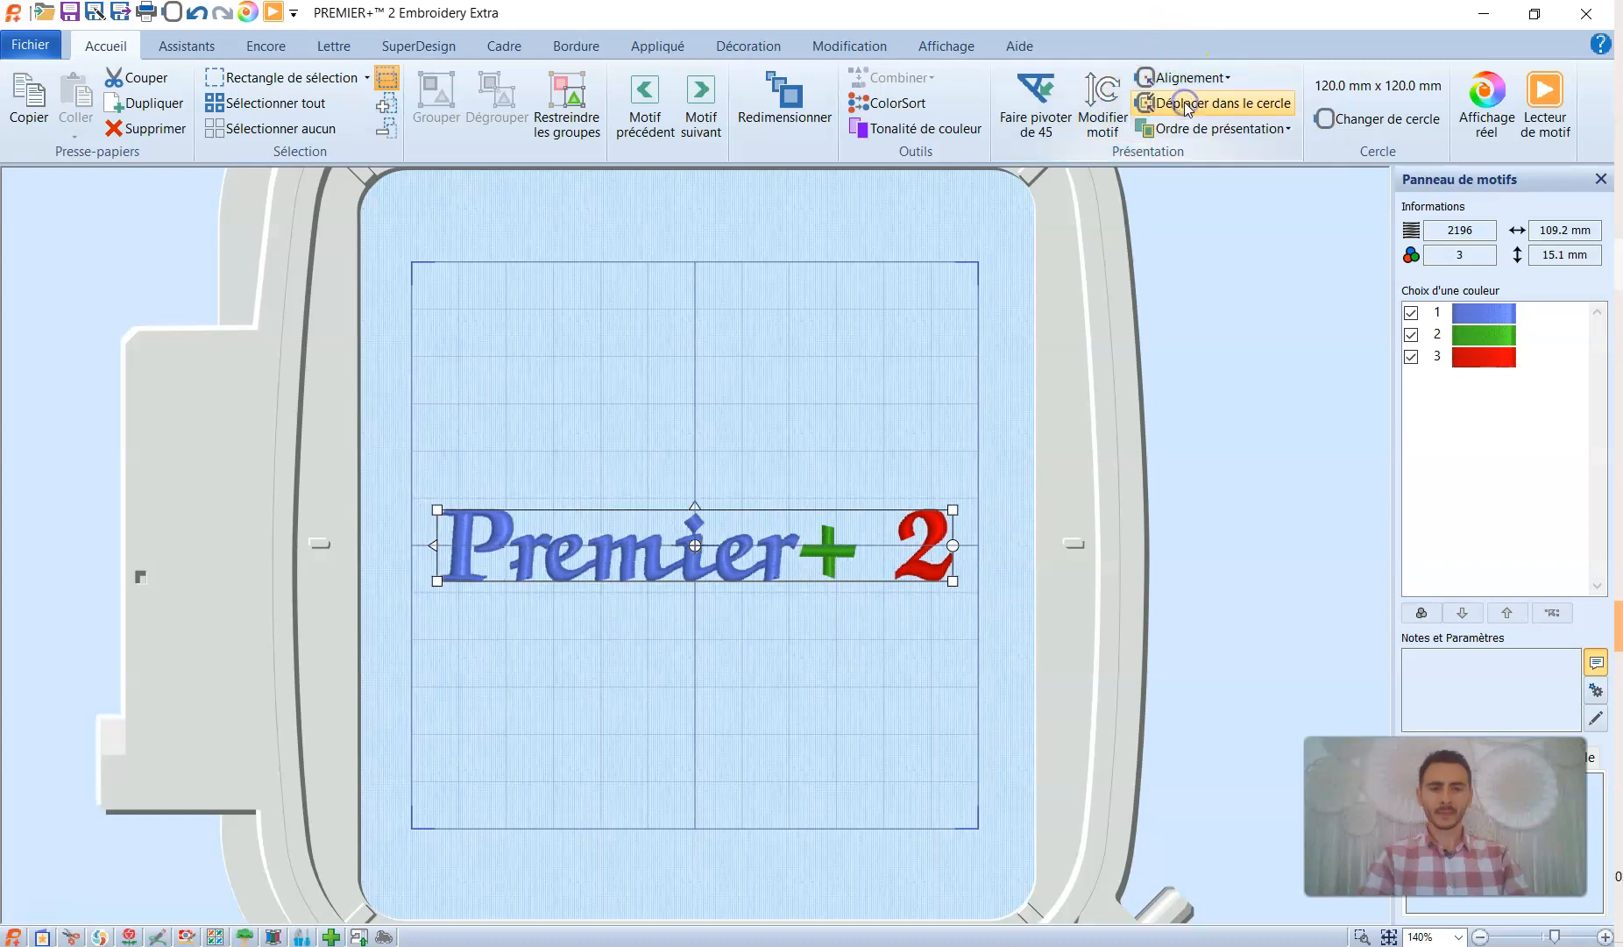
click(1189, 83)
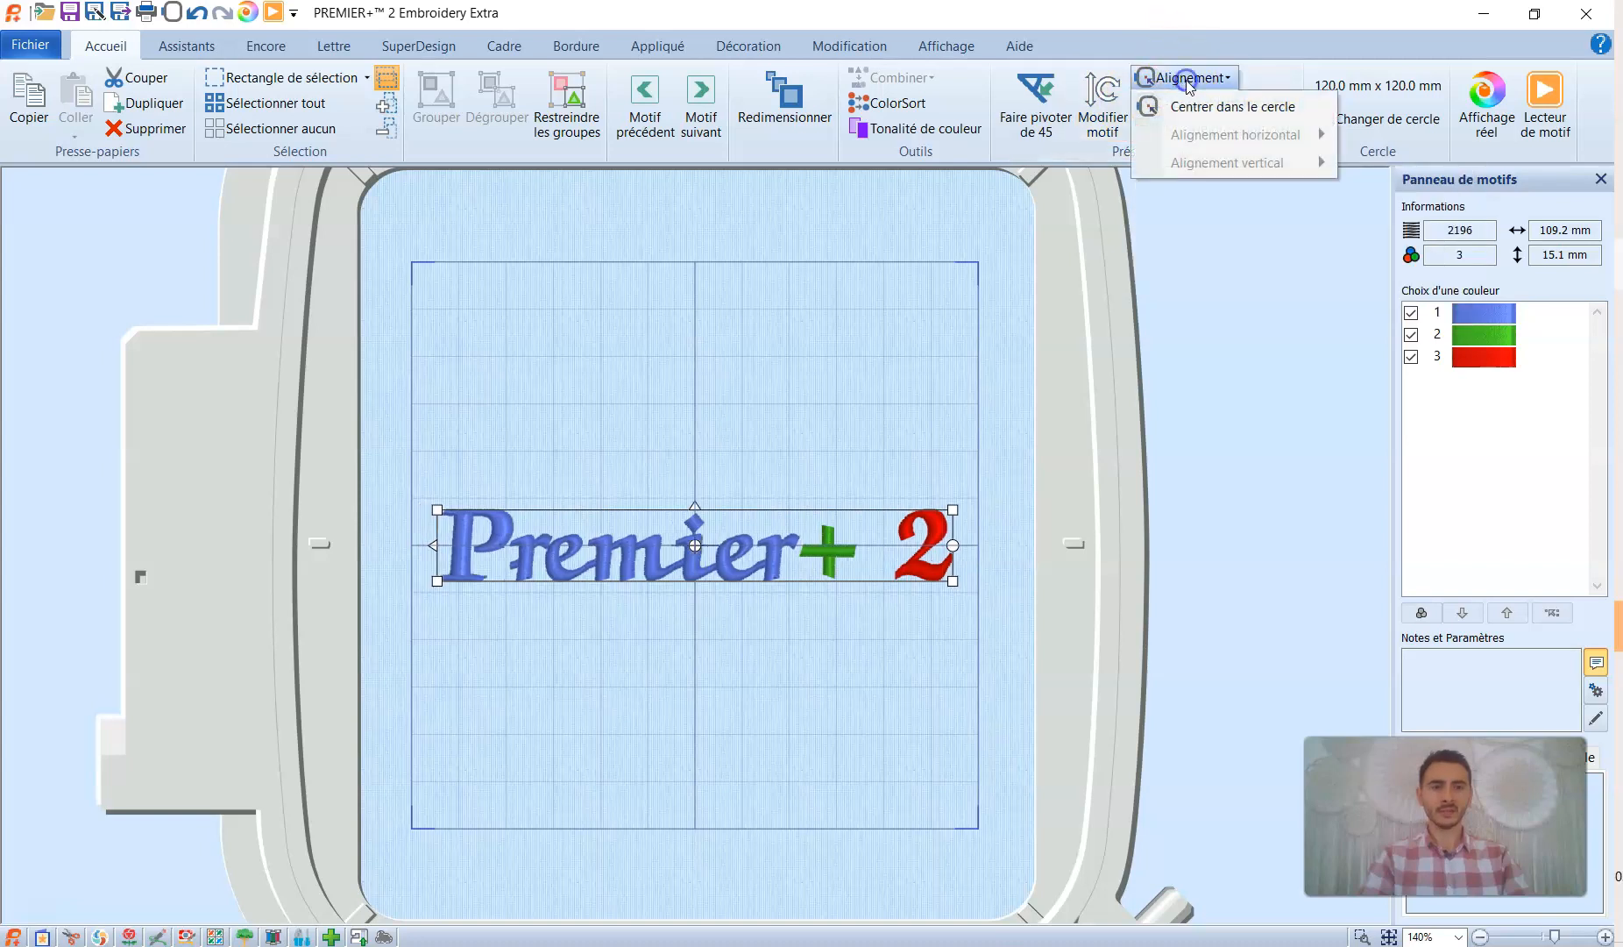
click(1191, 76)
click(1190, 76)
click(1197, 103)
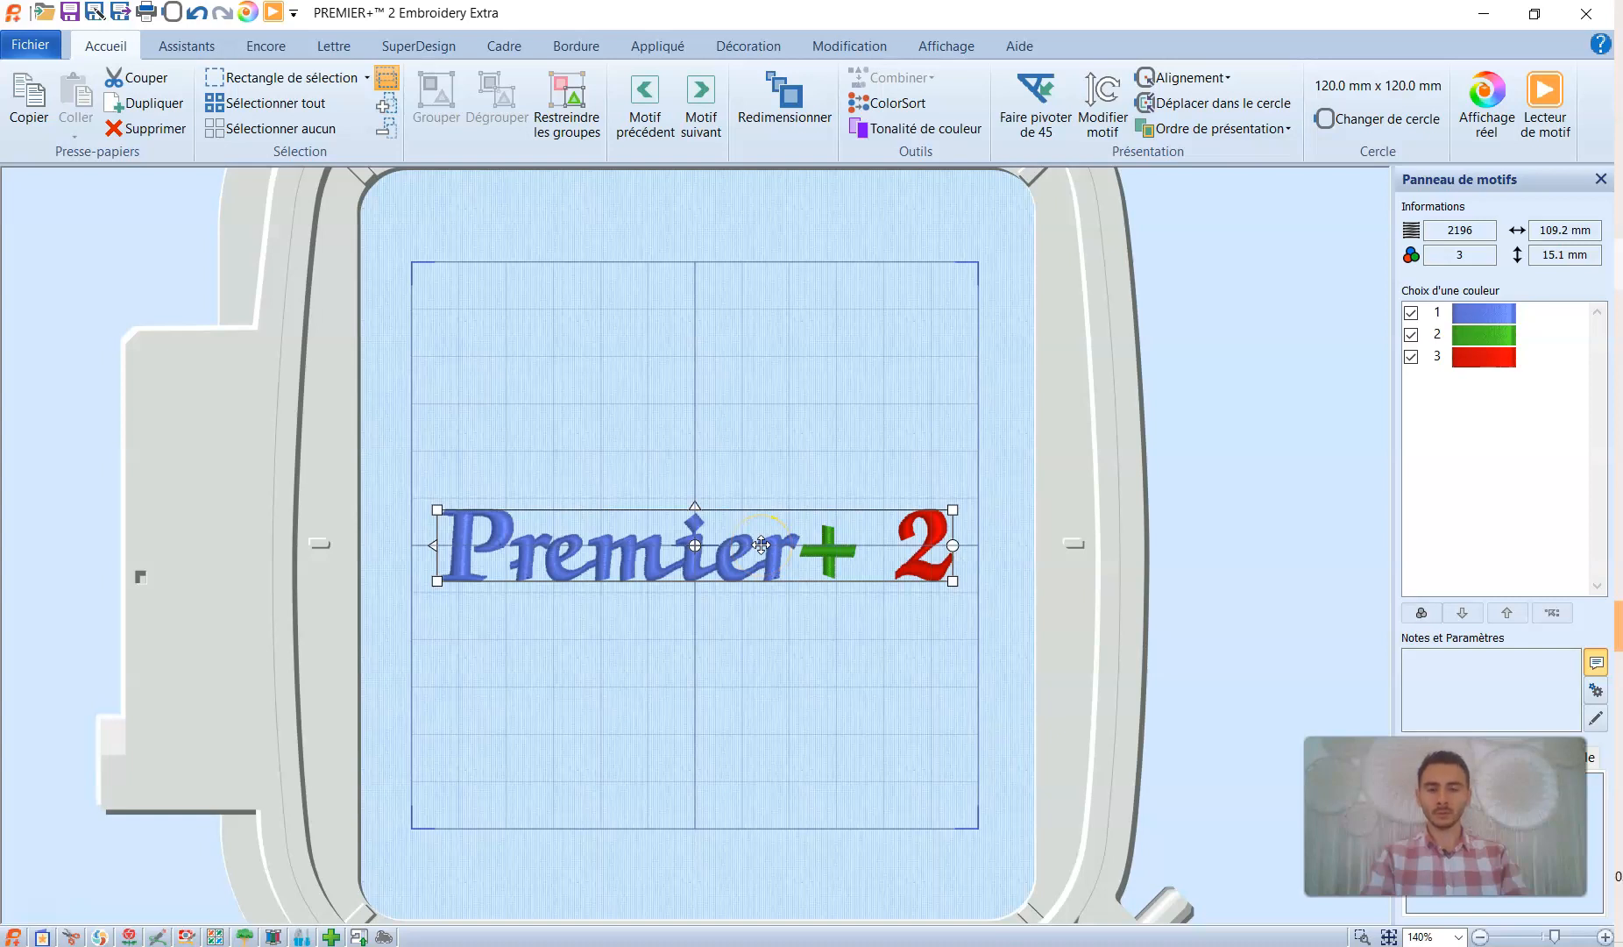
- Enter stitch editing, select the dot of the i with a freehand selection, and move it up about 0.8 mm
click(859, 54)
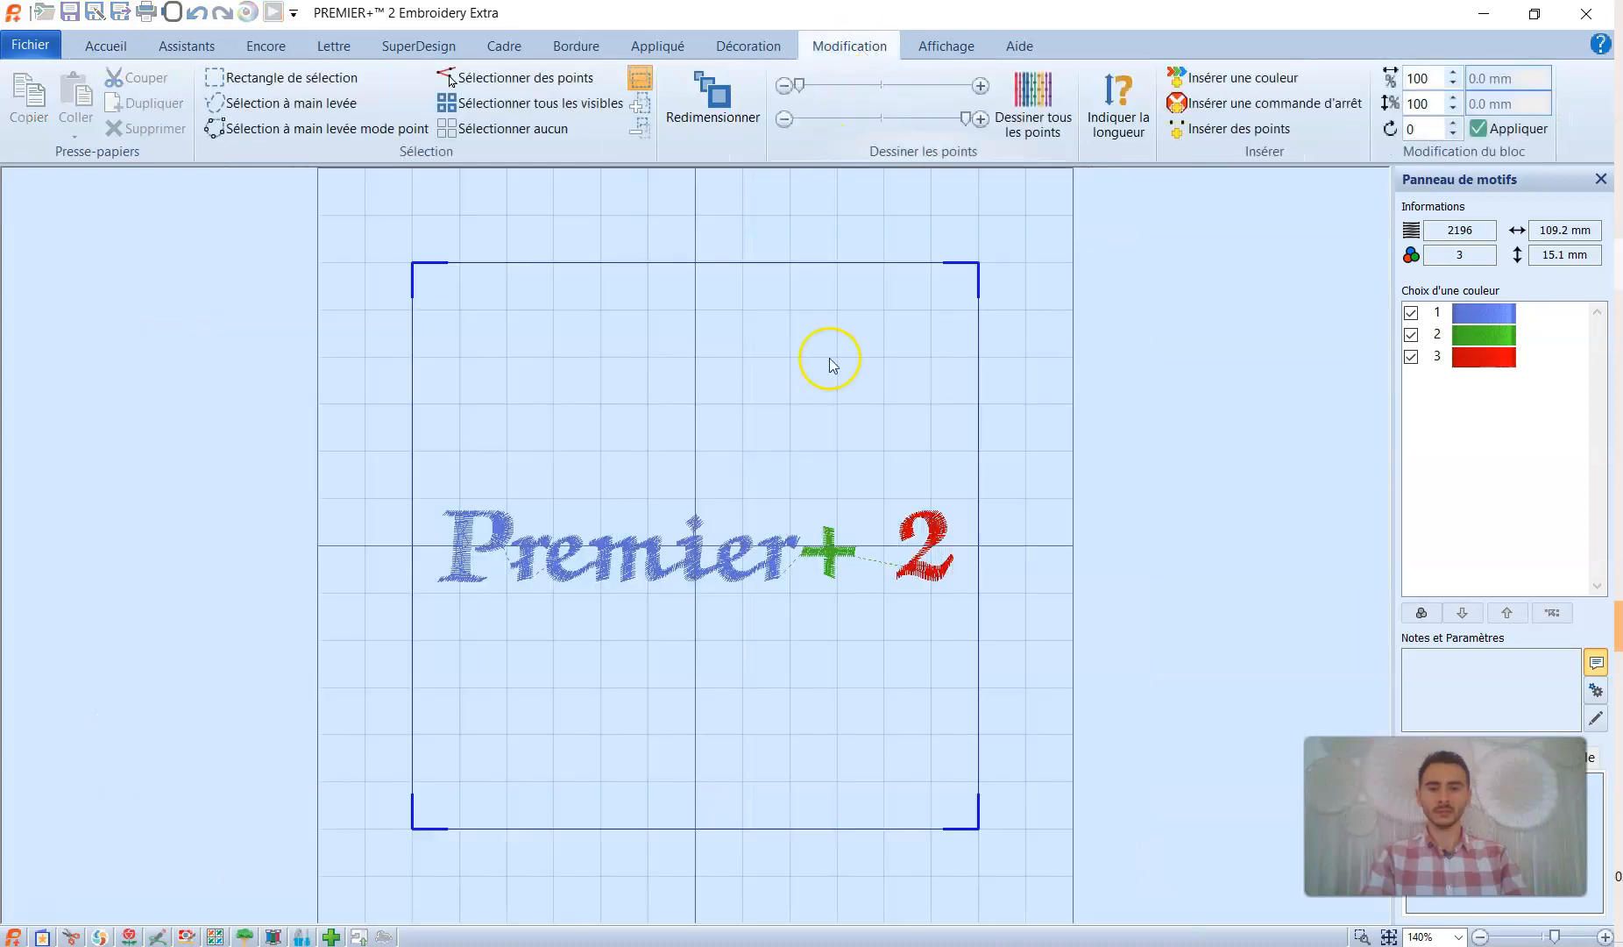
click(1361, 936)
drag(674, 500, 734, 572)
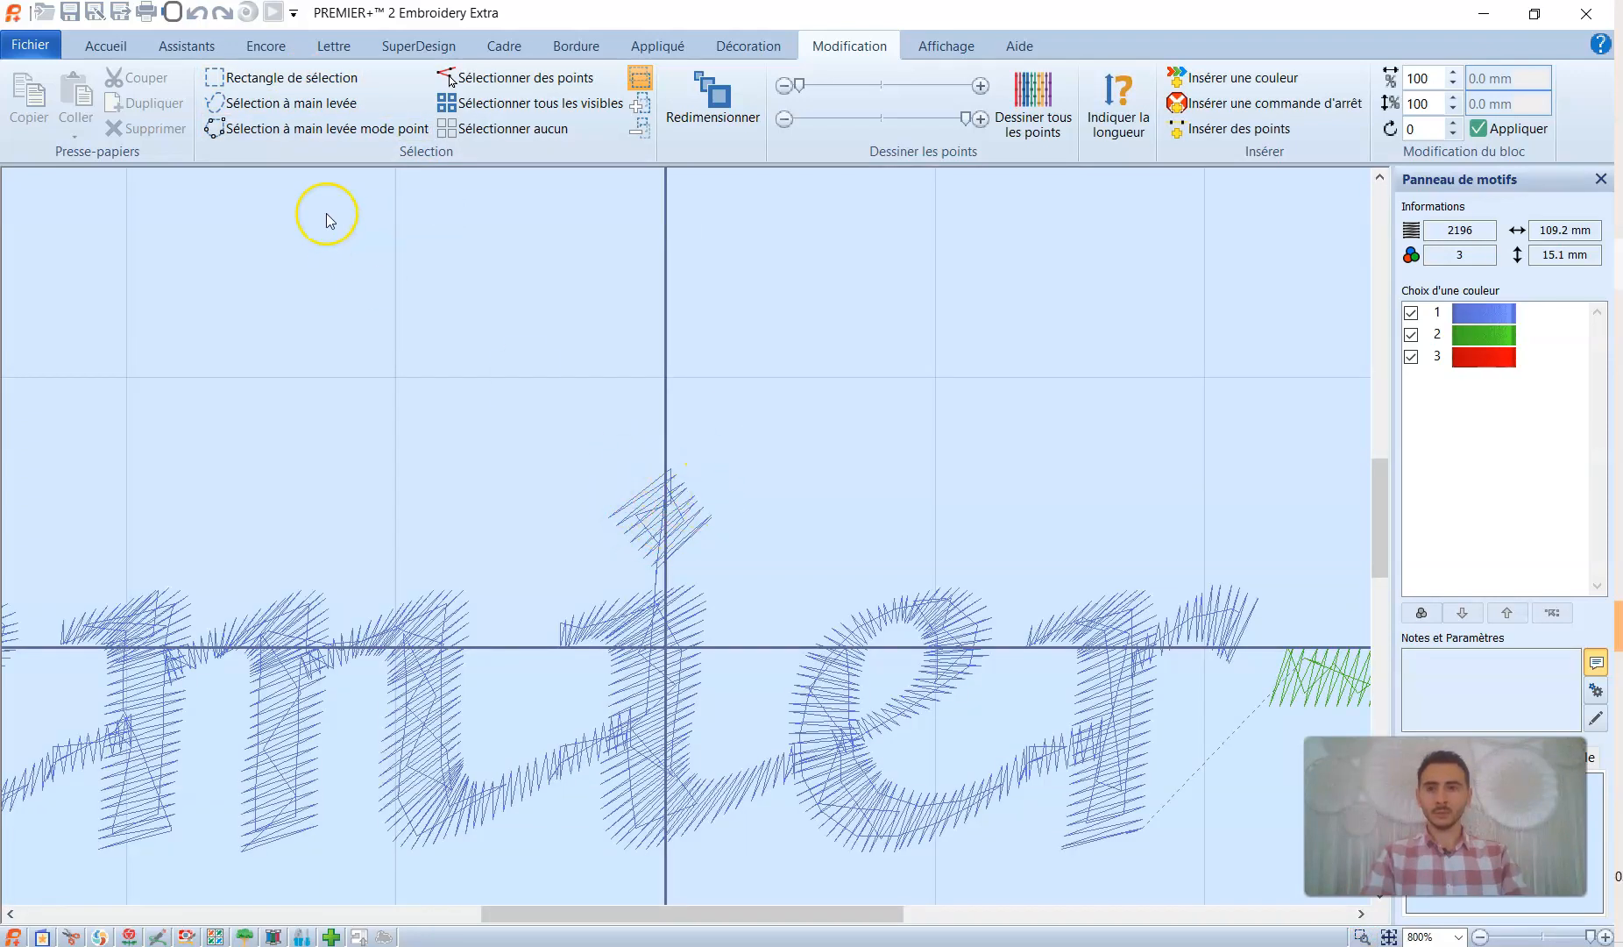
click(299, 109)
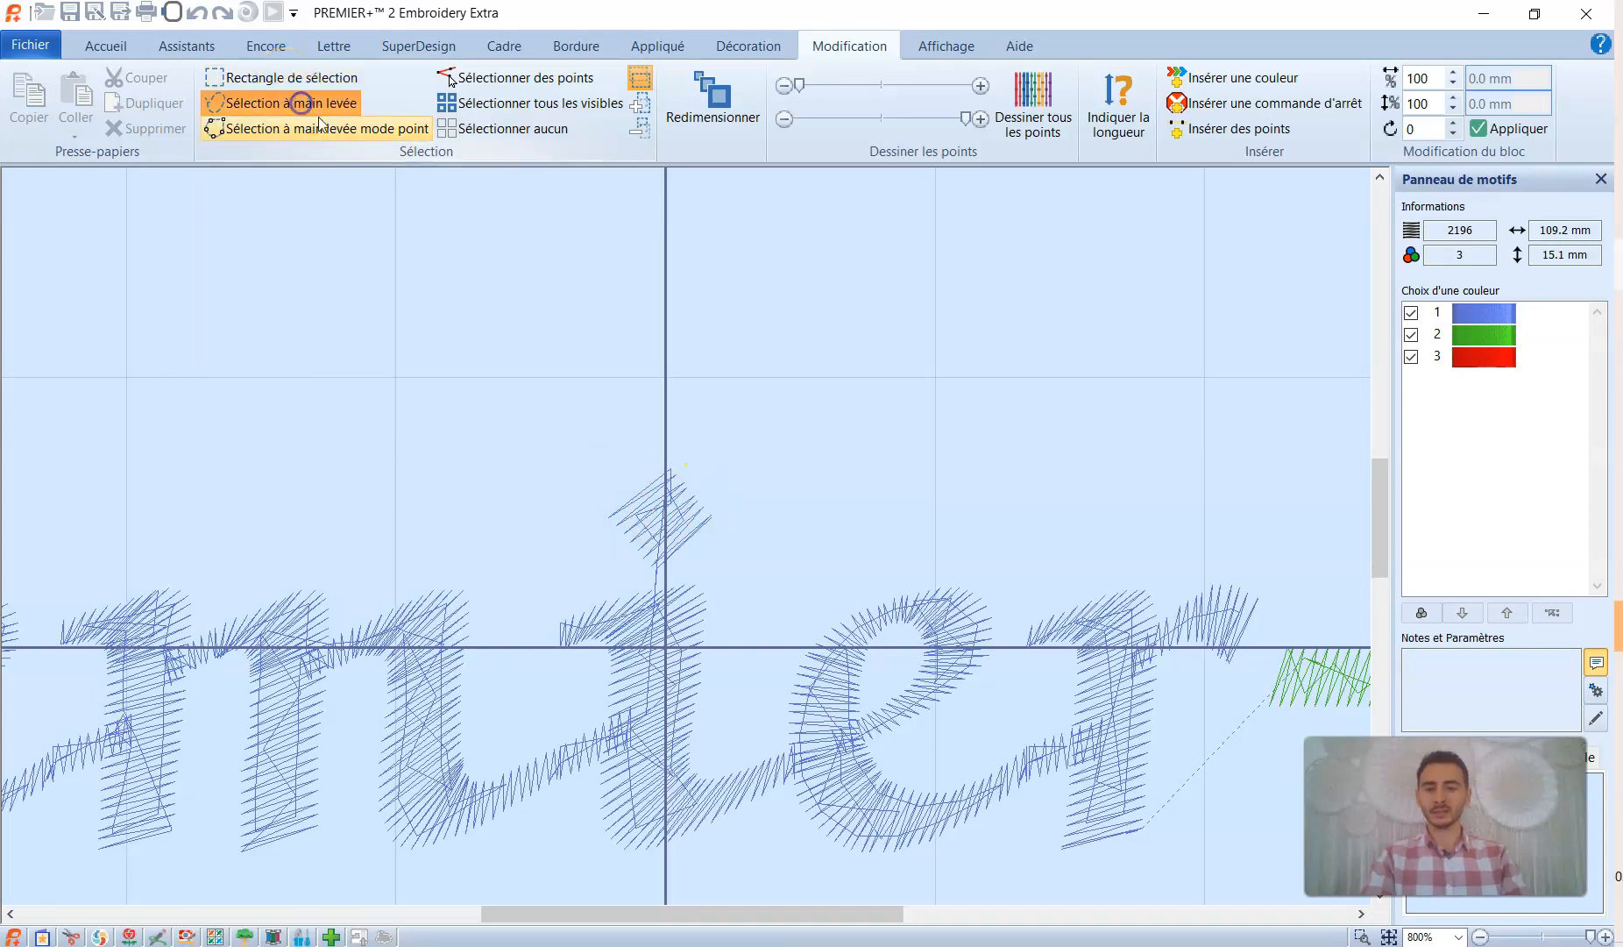
mouse_move(685, 581)
mouse_down()
mouse_move(618, 564)
mouse_move(605, 541)
mouse_move(613, 471)
mouse_move(693, 449)
mouse_move(734, 463)
mouse_move(745, 525)
mouse_move(681, 576)
mouse_up()
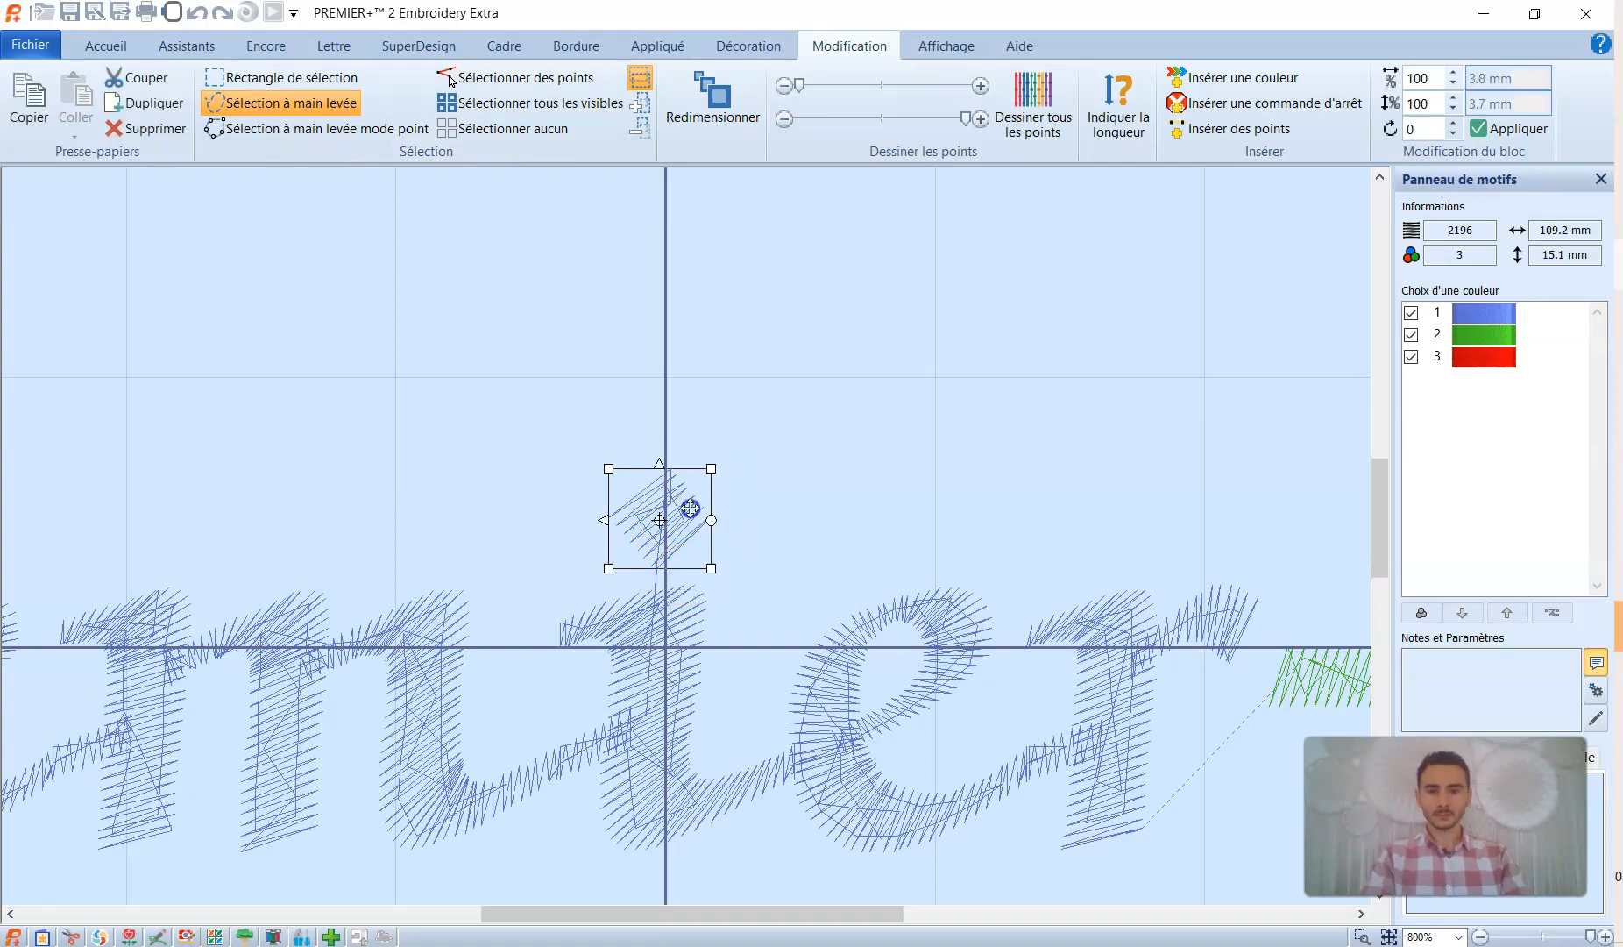
drag(692, 493, 691, 487)
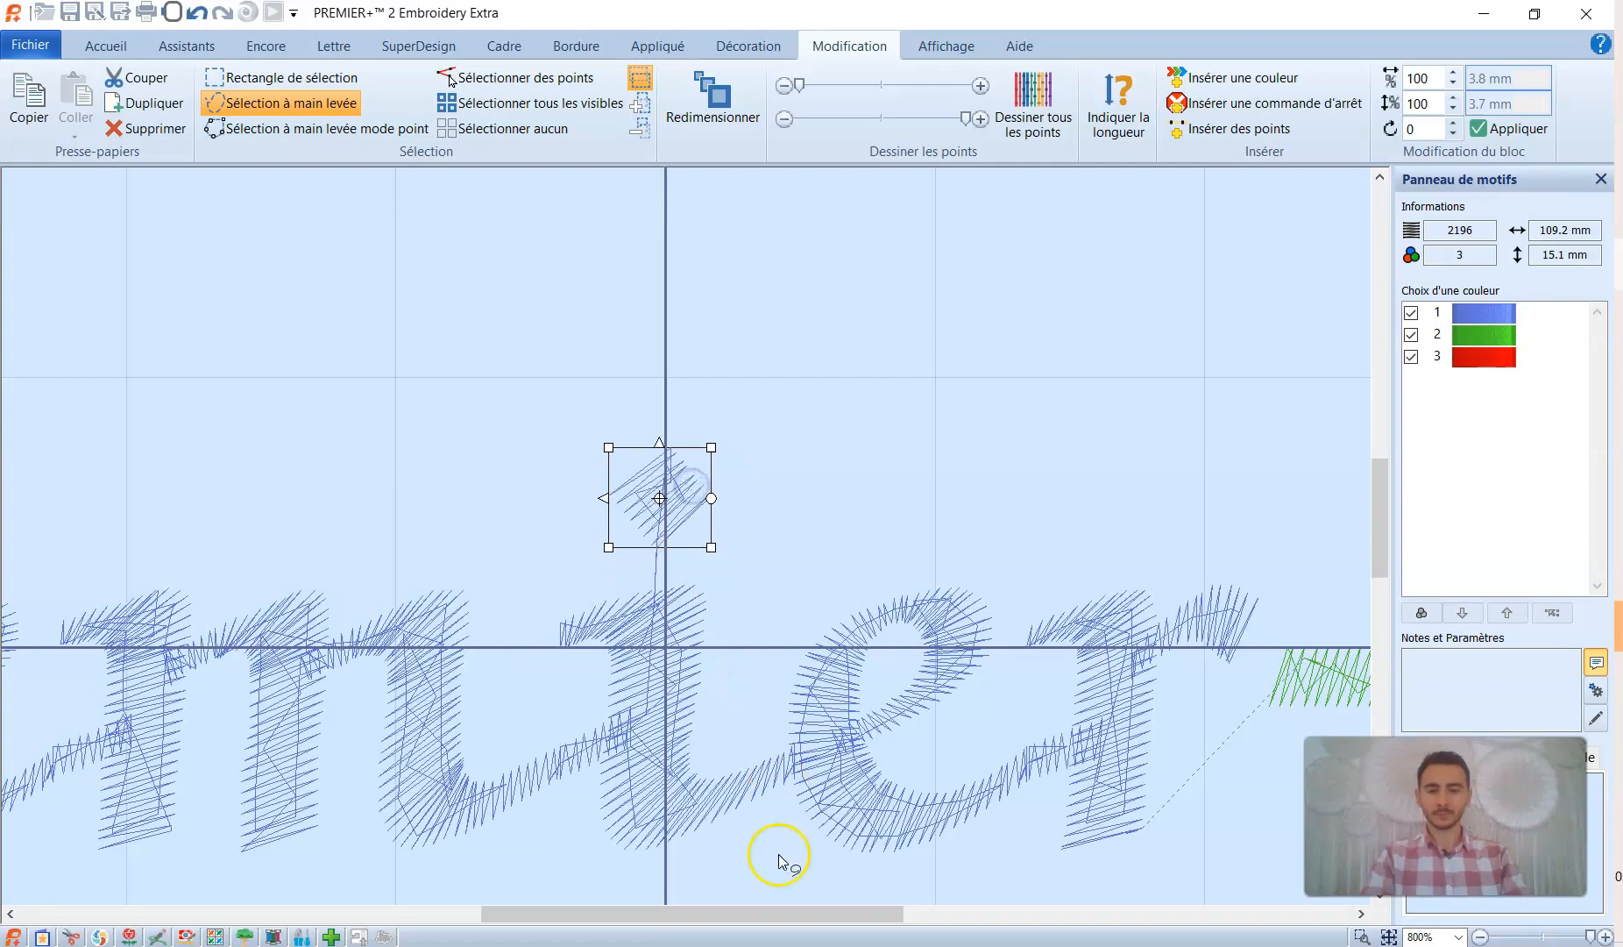
right_click(790, 531)
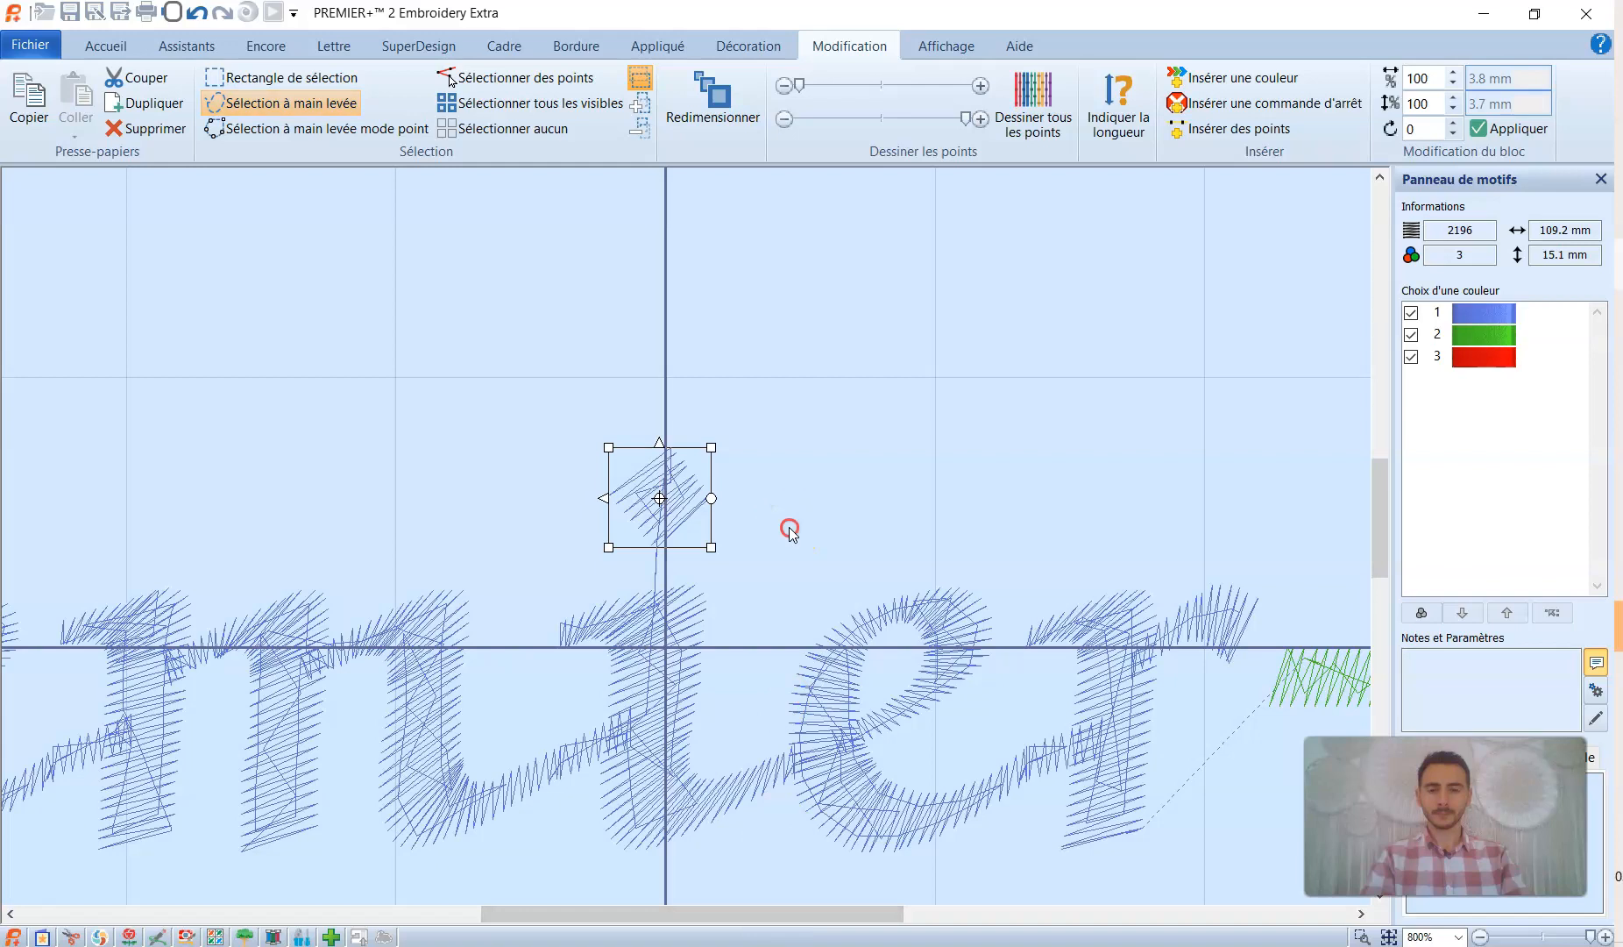
- Try to move the lower-left serif stitches of the first r leftwards with a selection rectangle, and undo the change
drag(805, 913, 555, 916)
scroll(504, 751, down, 1)
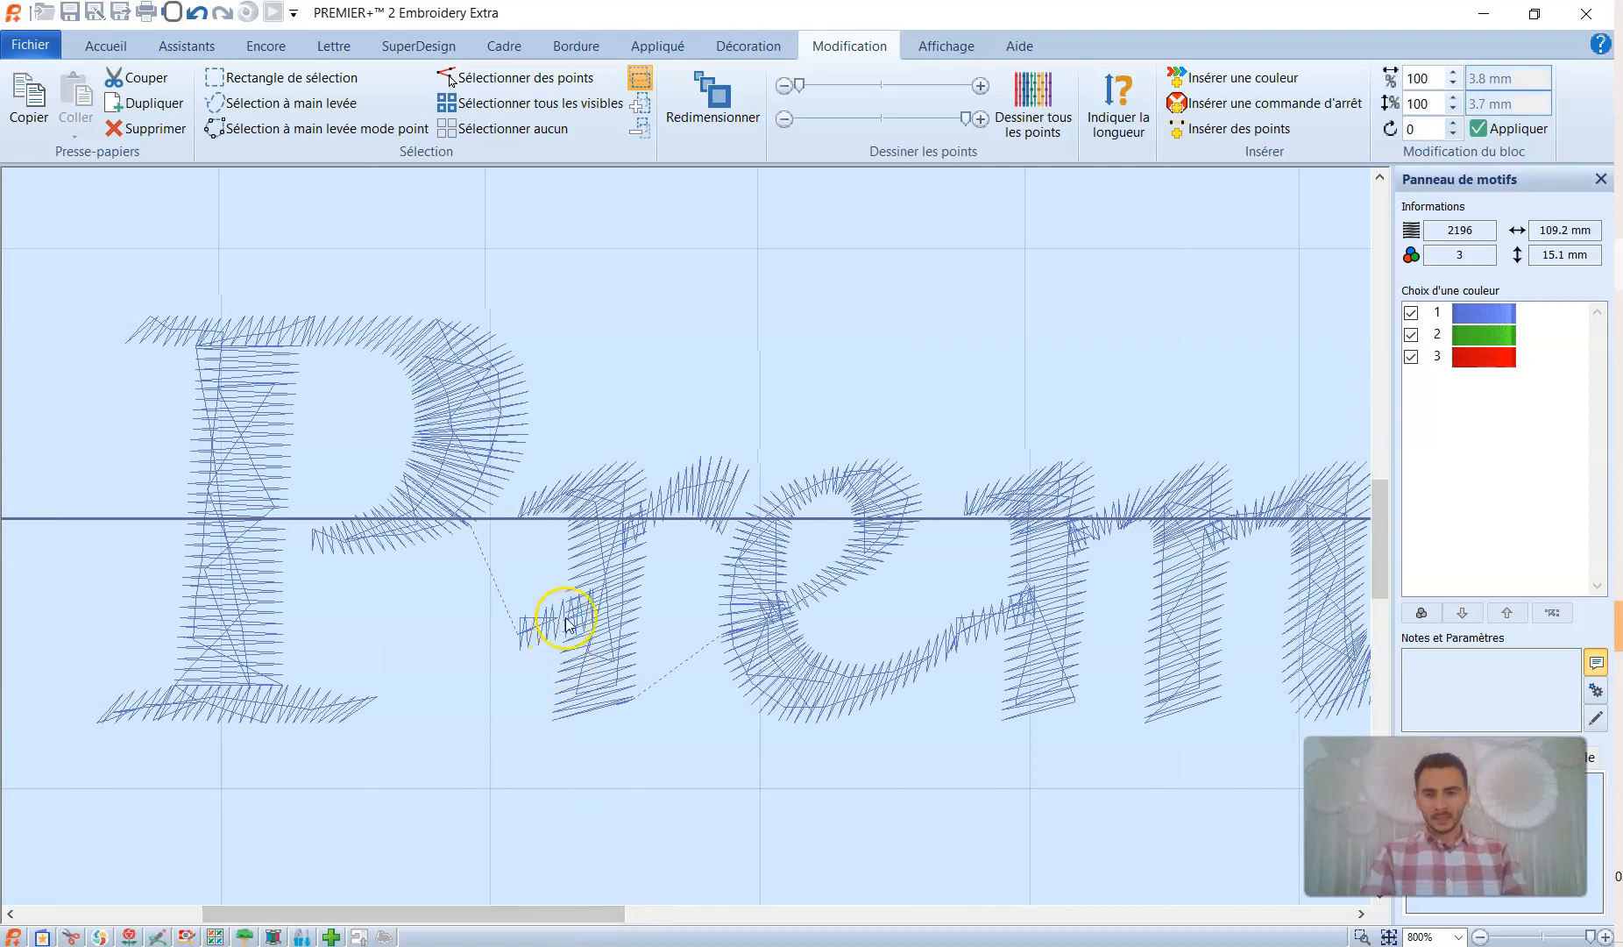
click(317, 75)
drag(466, 558, 518, 650)
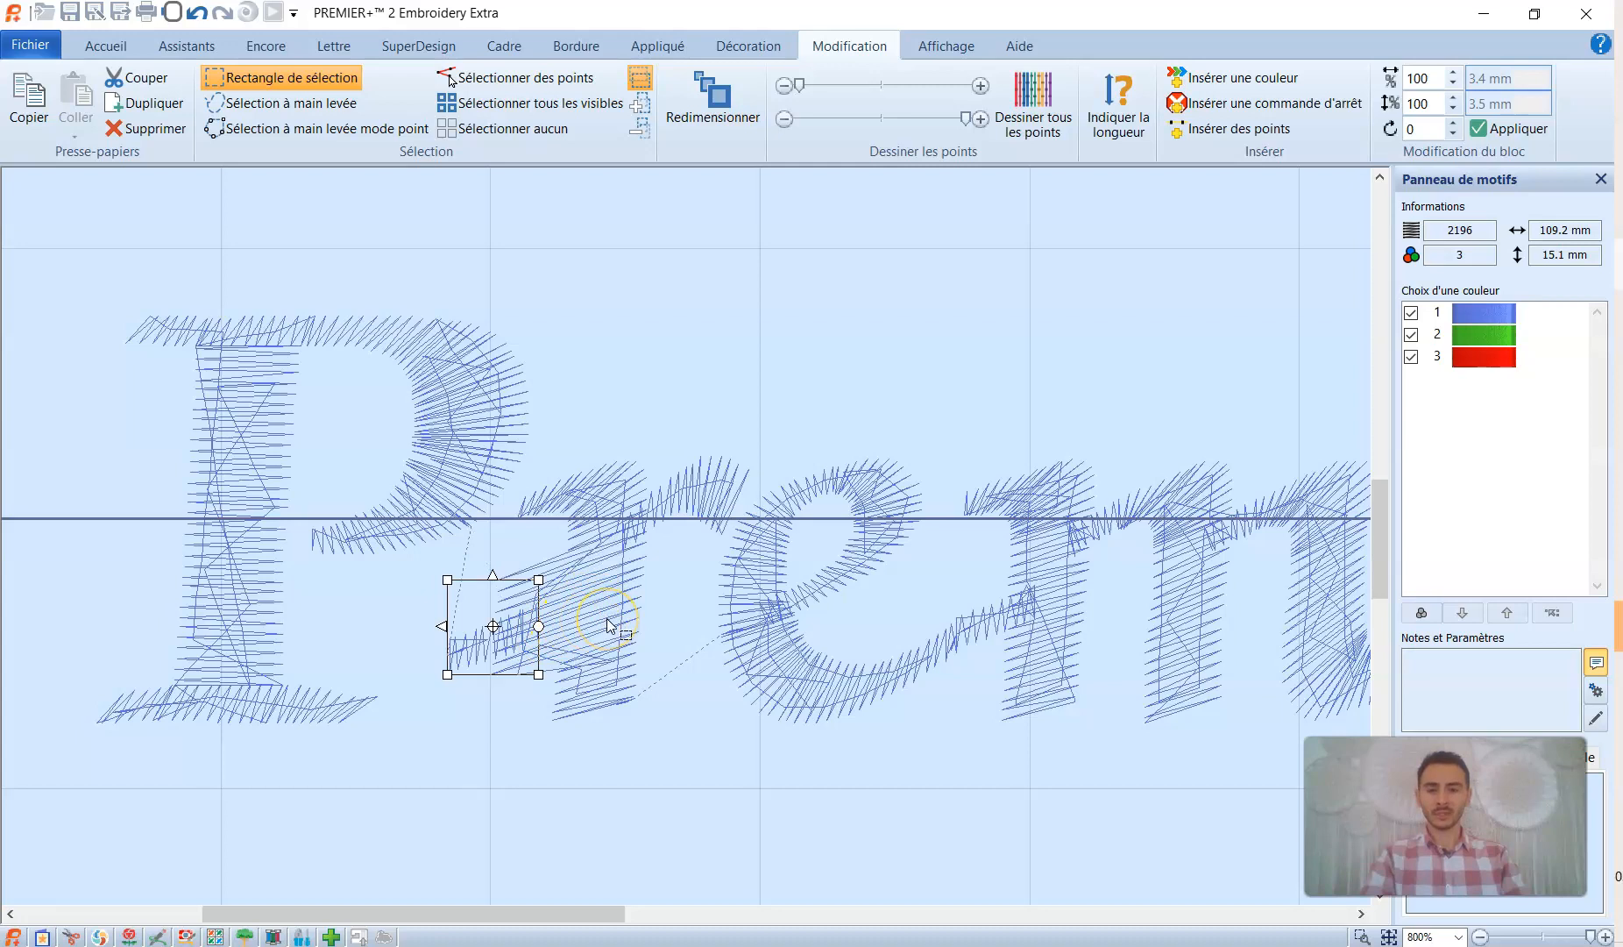
key(ctrl+z)
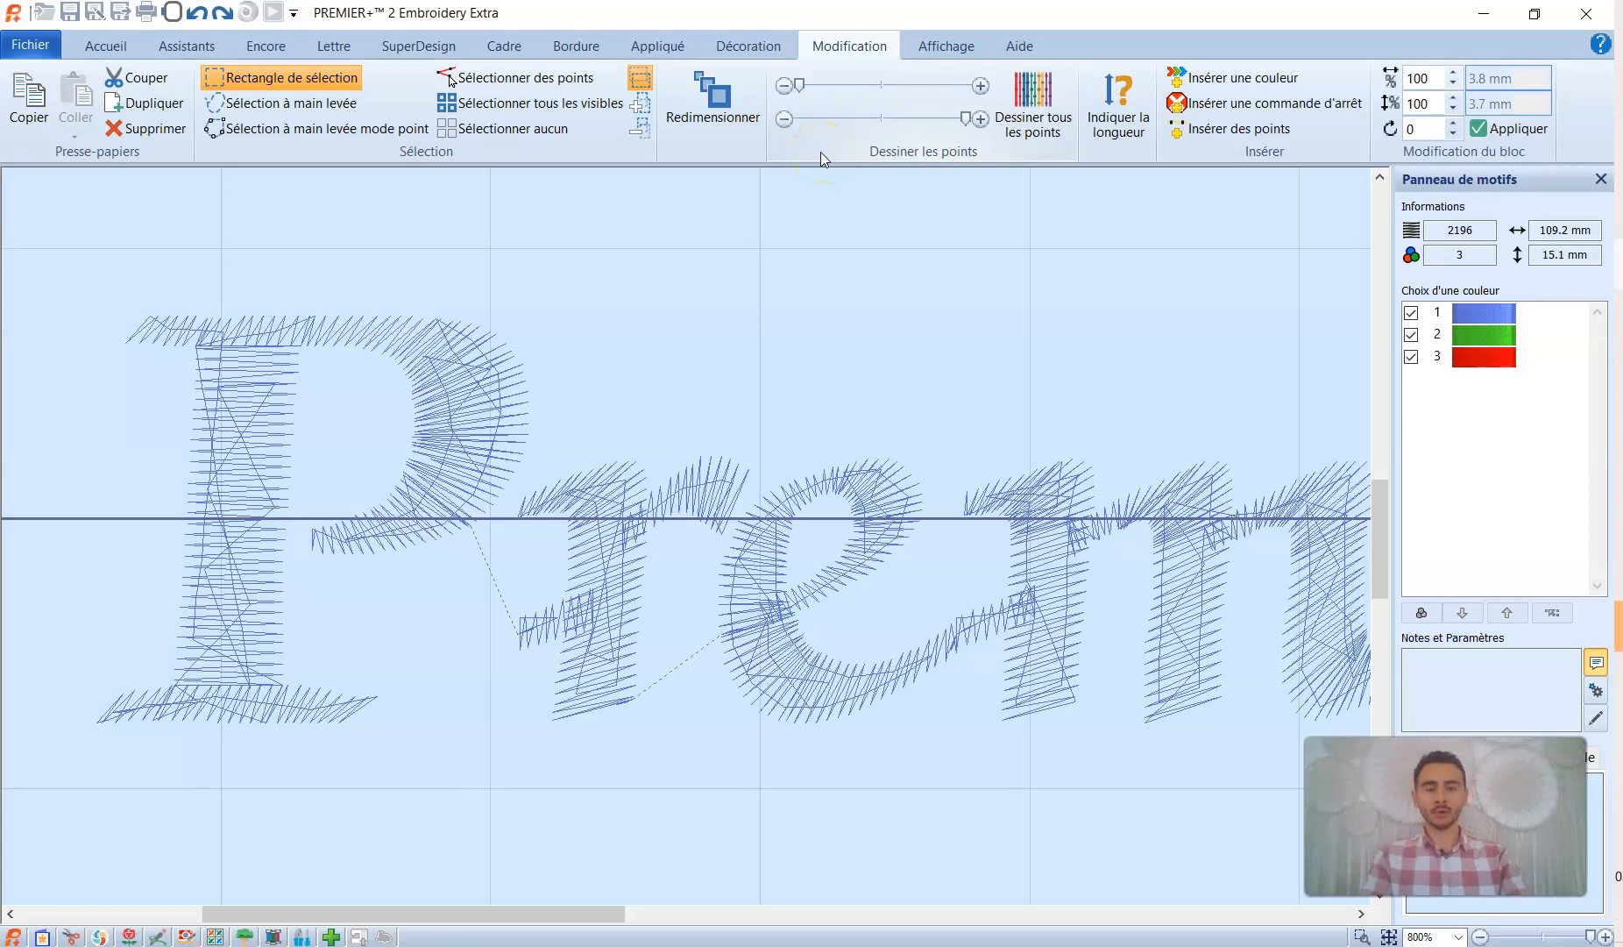
- Advance the first visible stitch to the start of the first r, hiding the P and its connecting jump
click(800, 88)
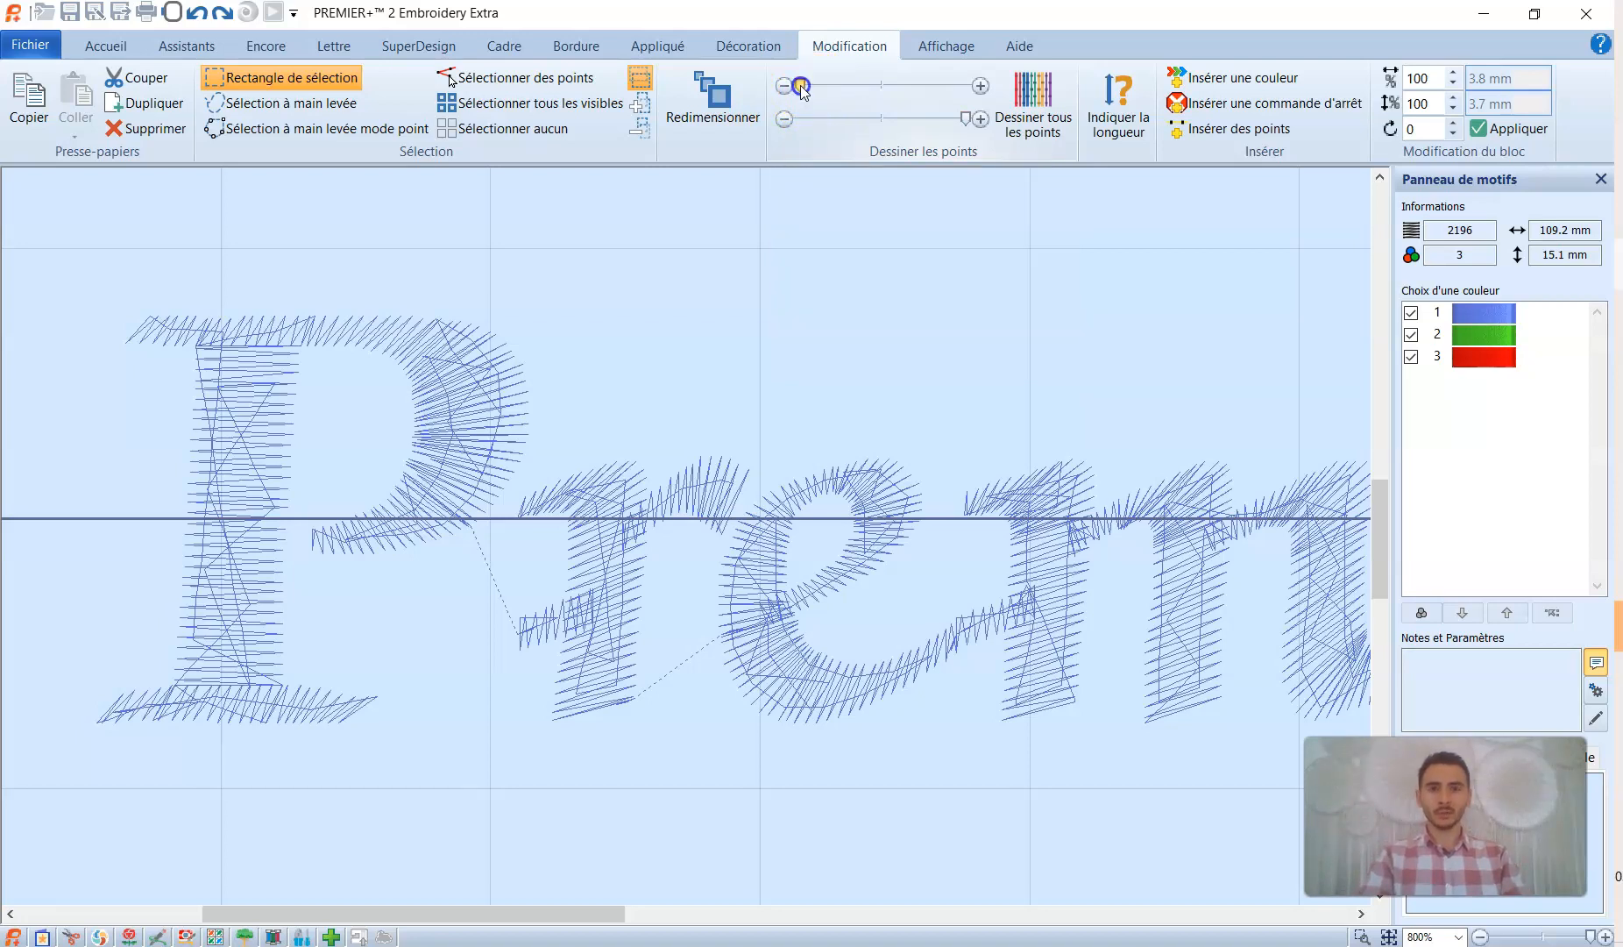
drag(800, 87, 817, 92)
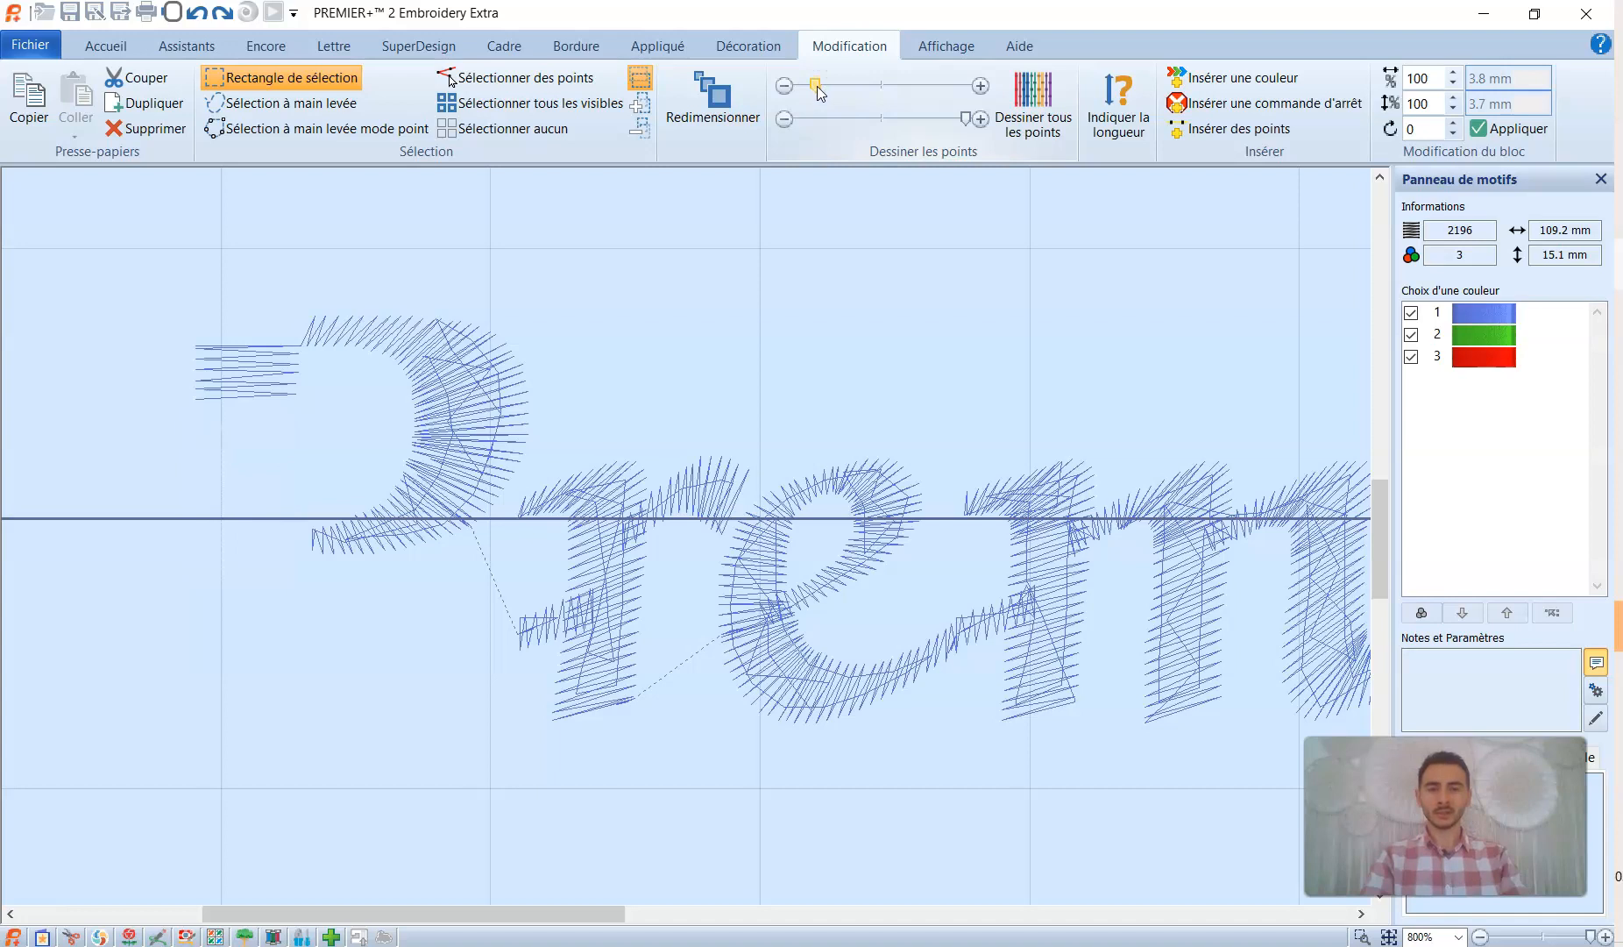
click(817, 92)
drag(815, 88, 818, 89)
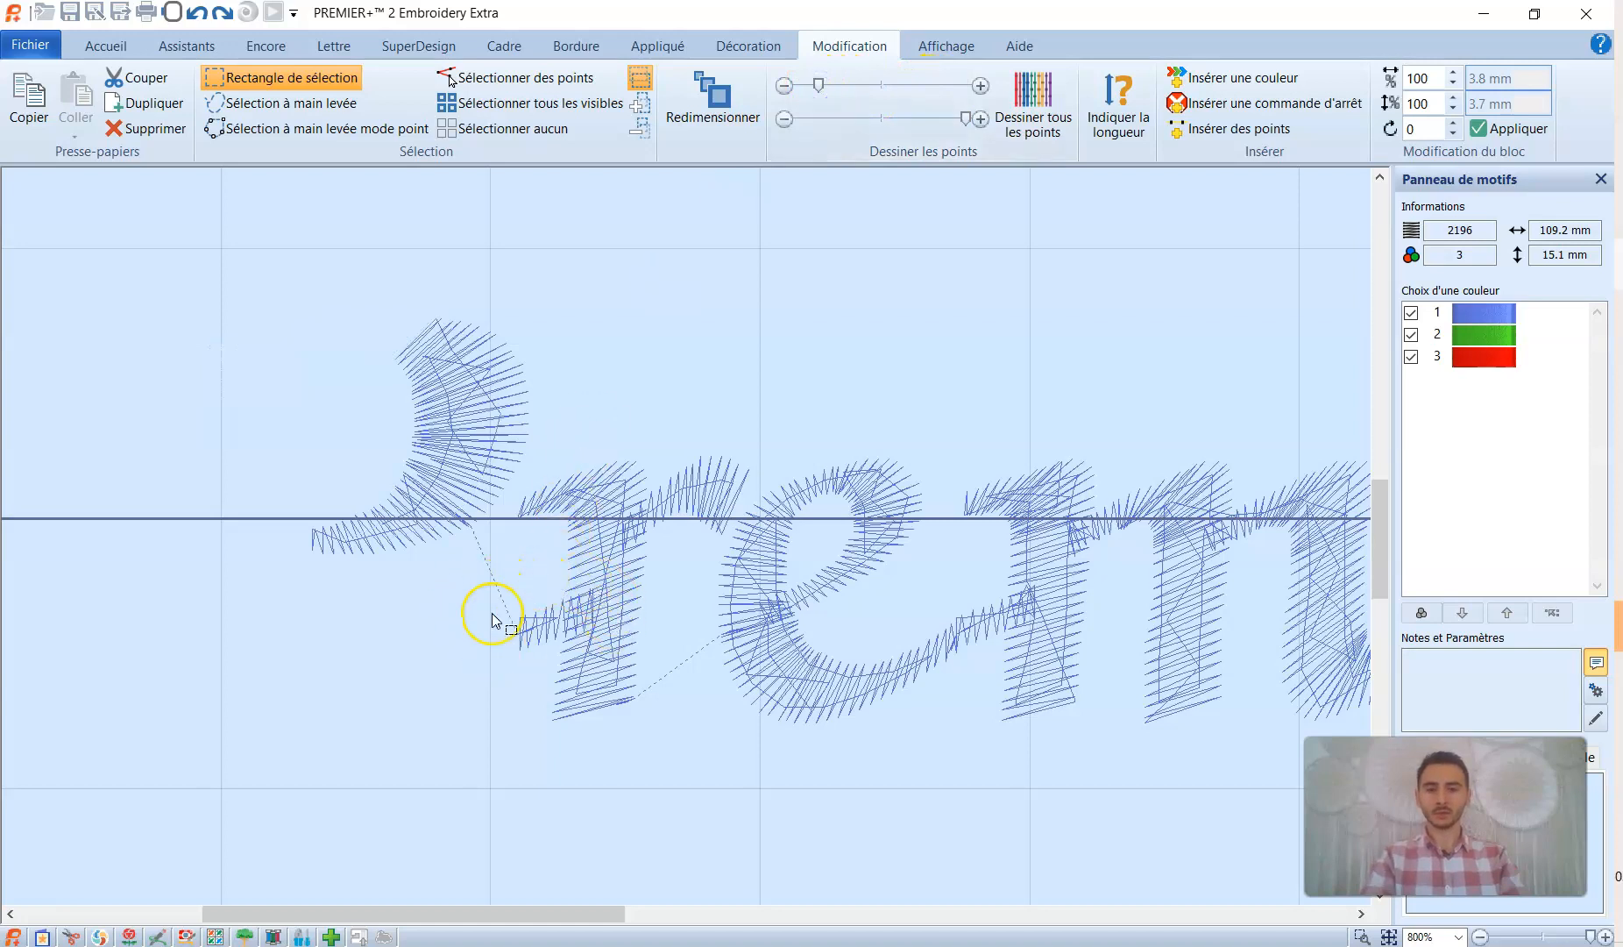
drag(821, 91, 831, 94)
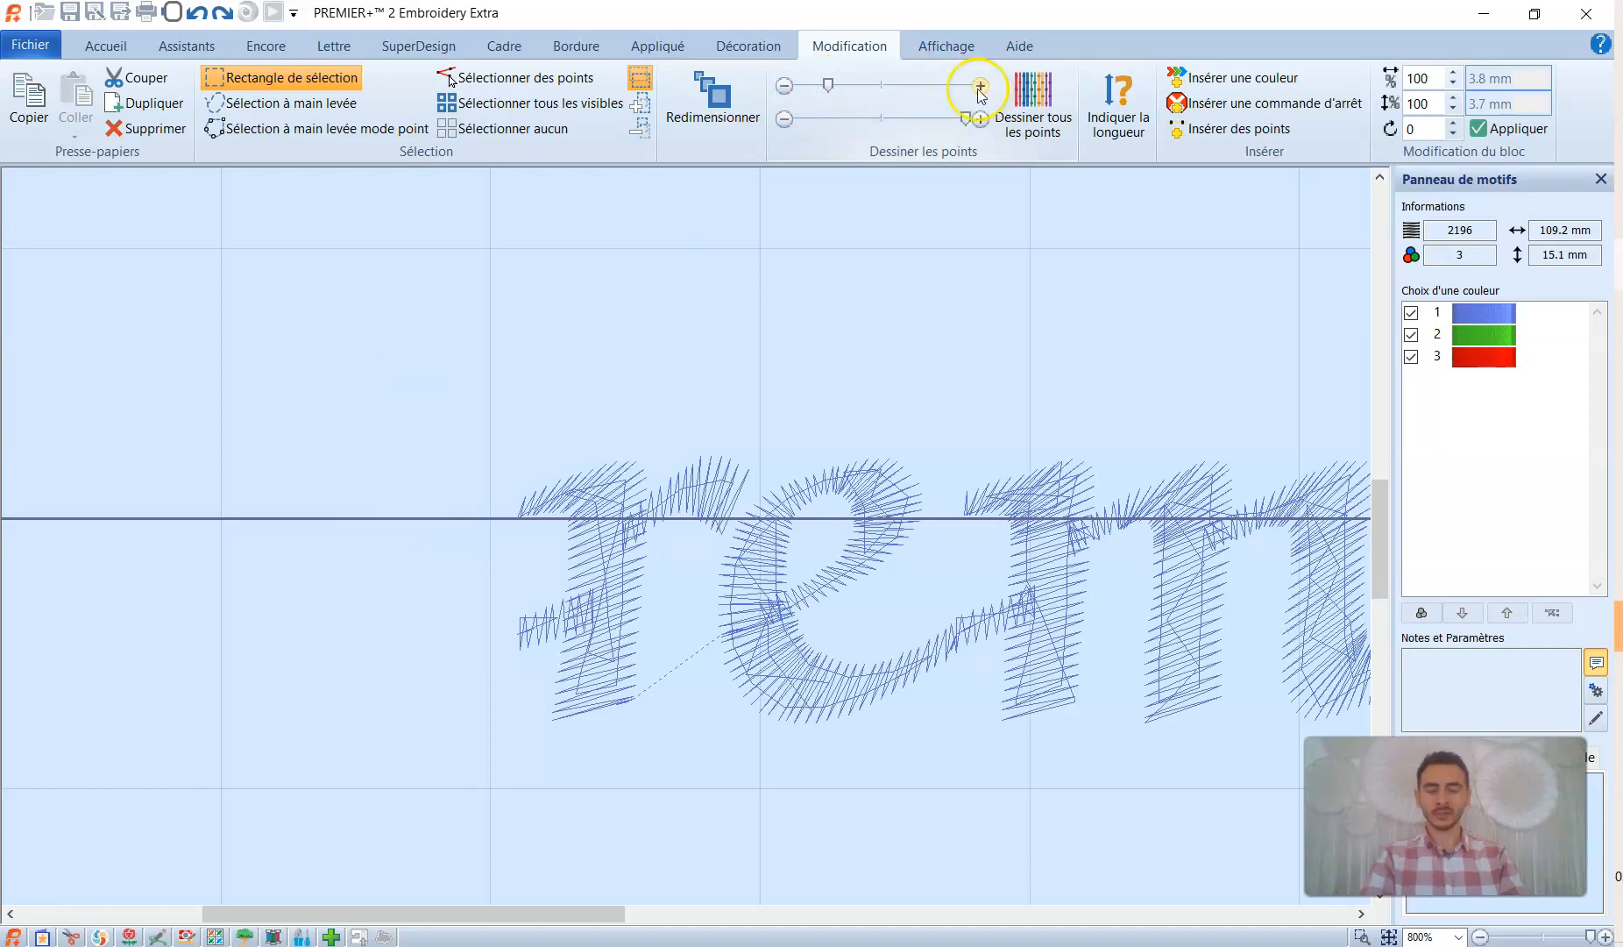
click(785, 88)
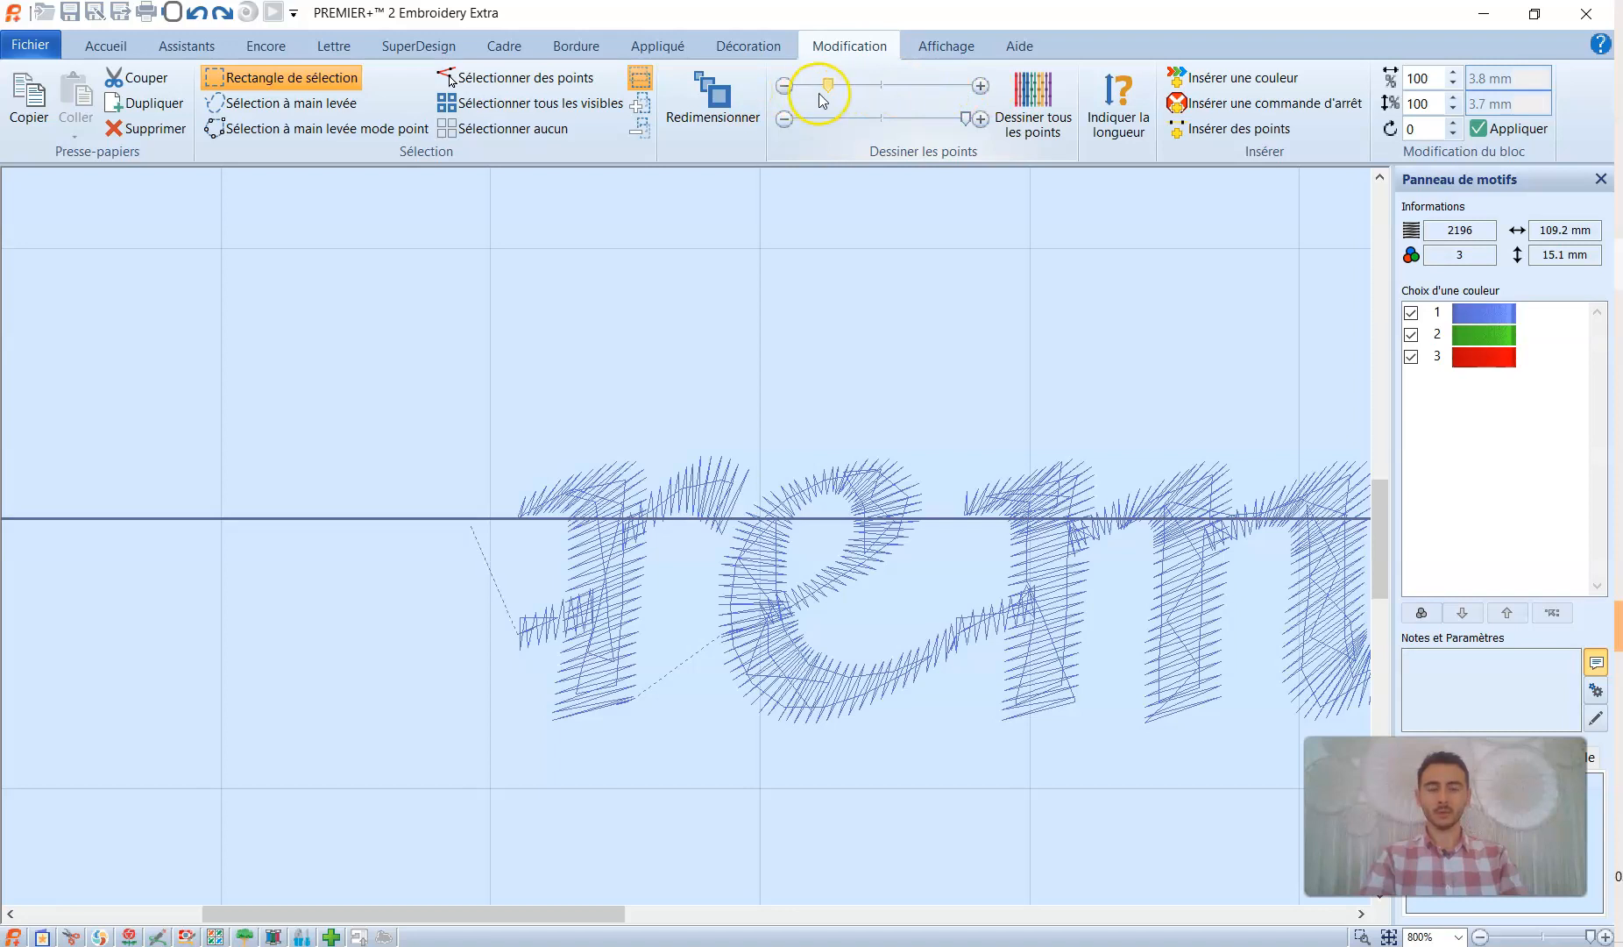
click(981, 87)
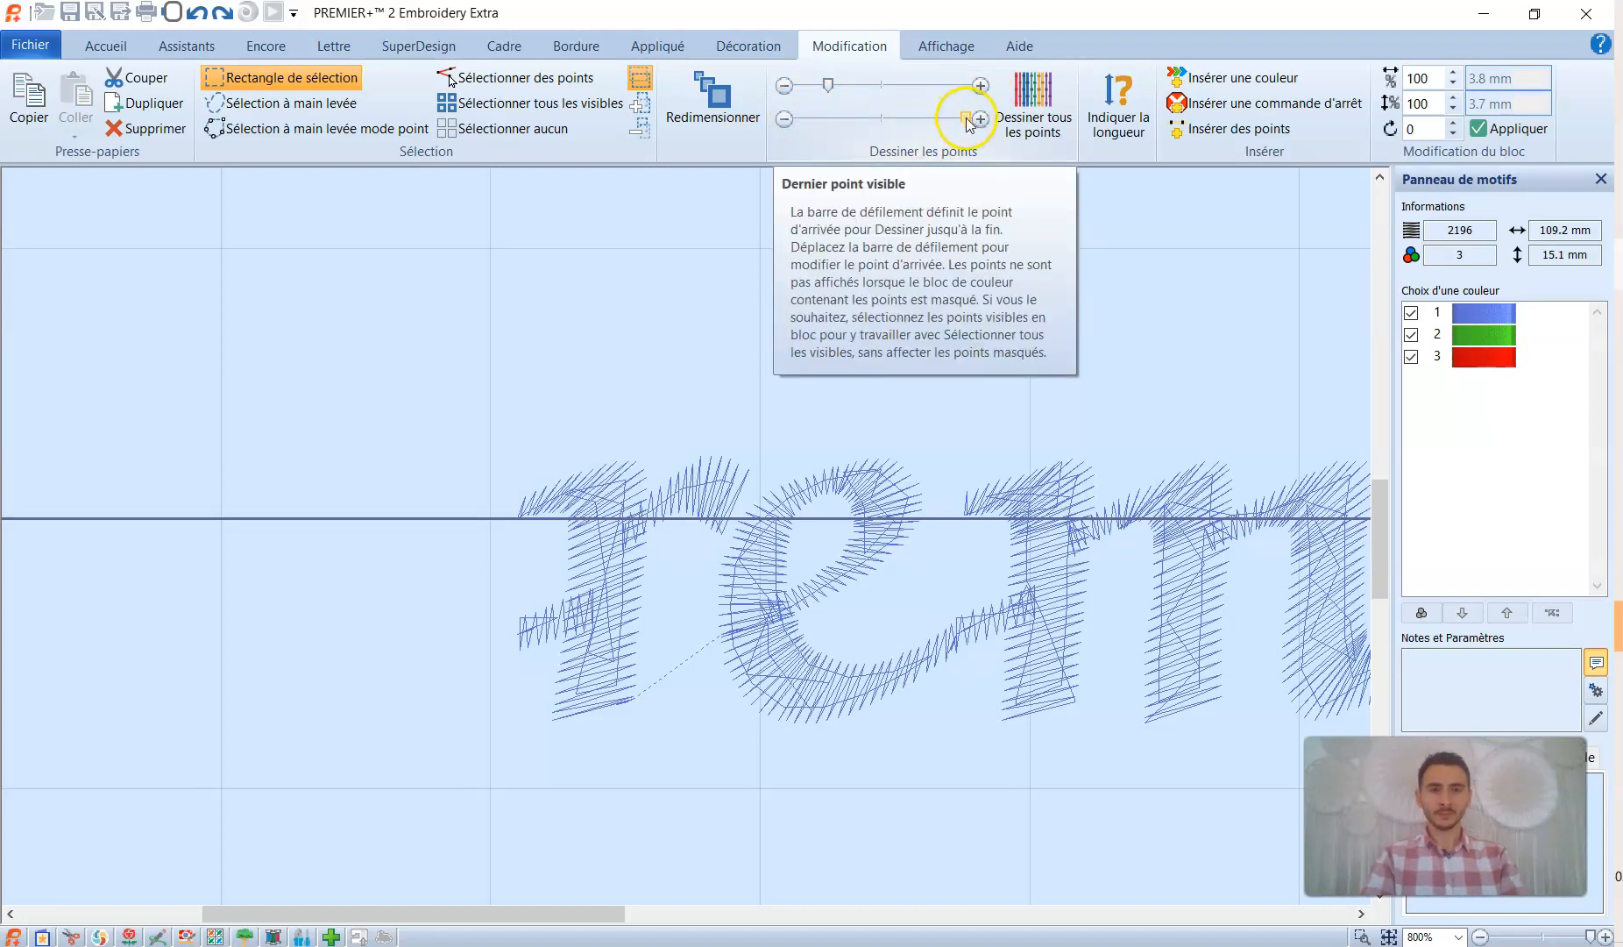
- Pull back the last visible stitch until only the lower-left serif of the first r is displayed
click(967, 120)
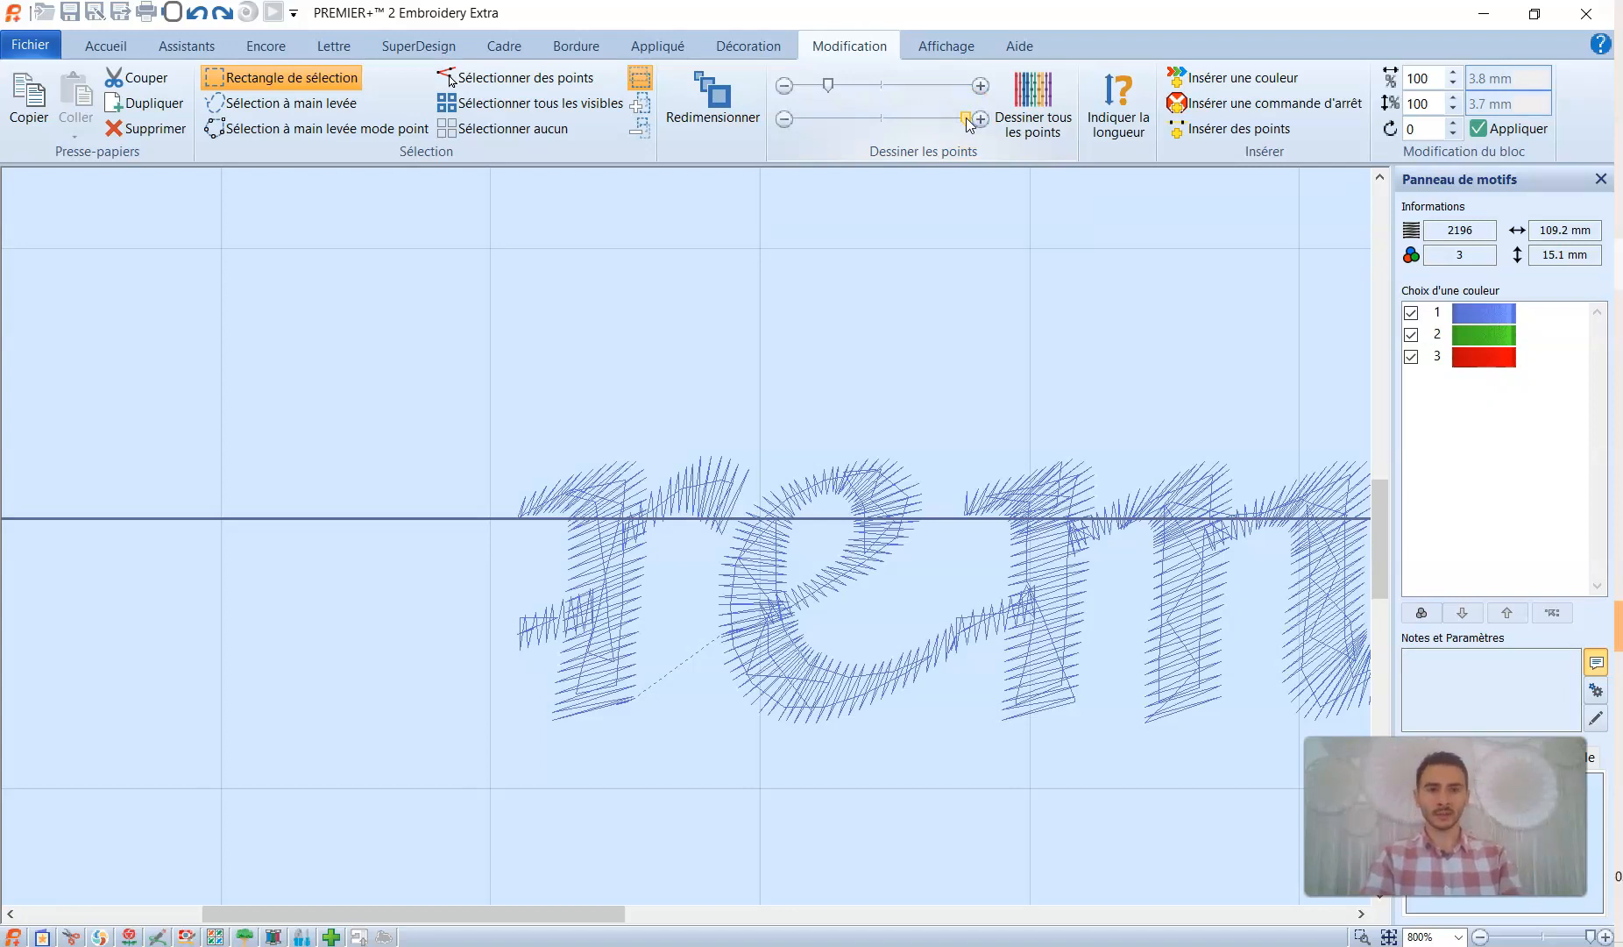
drag(914, 125, 834, 138)
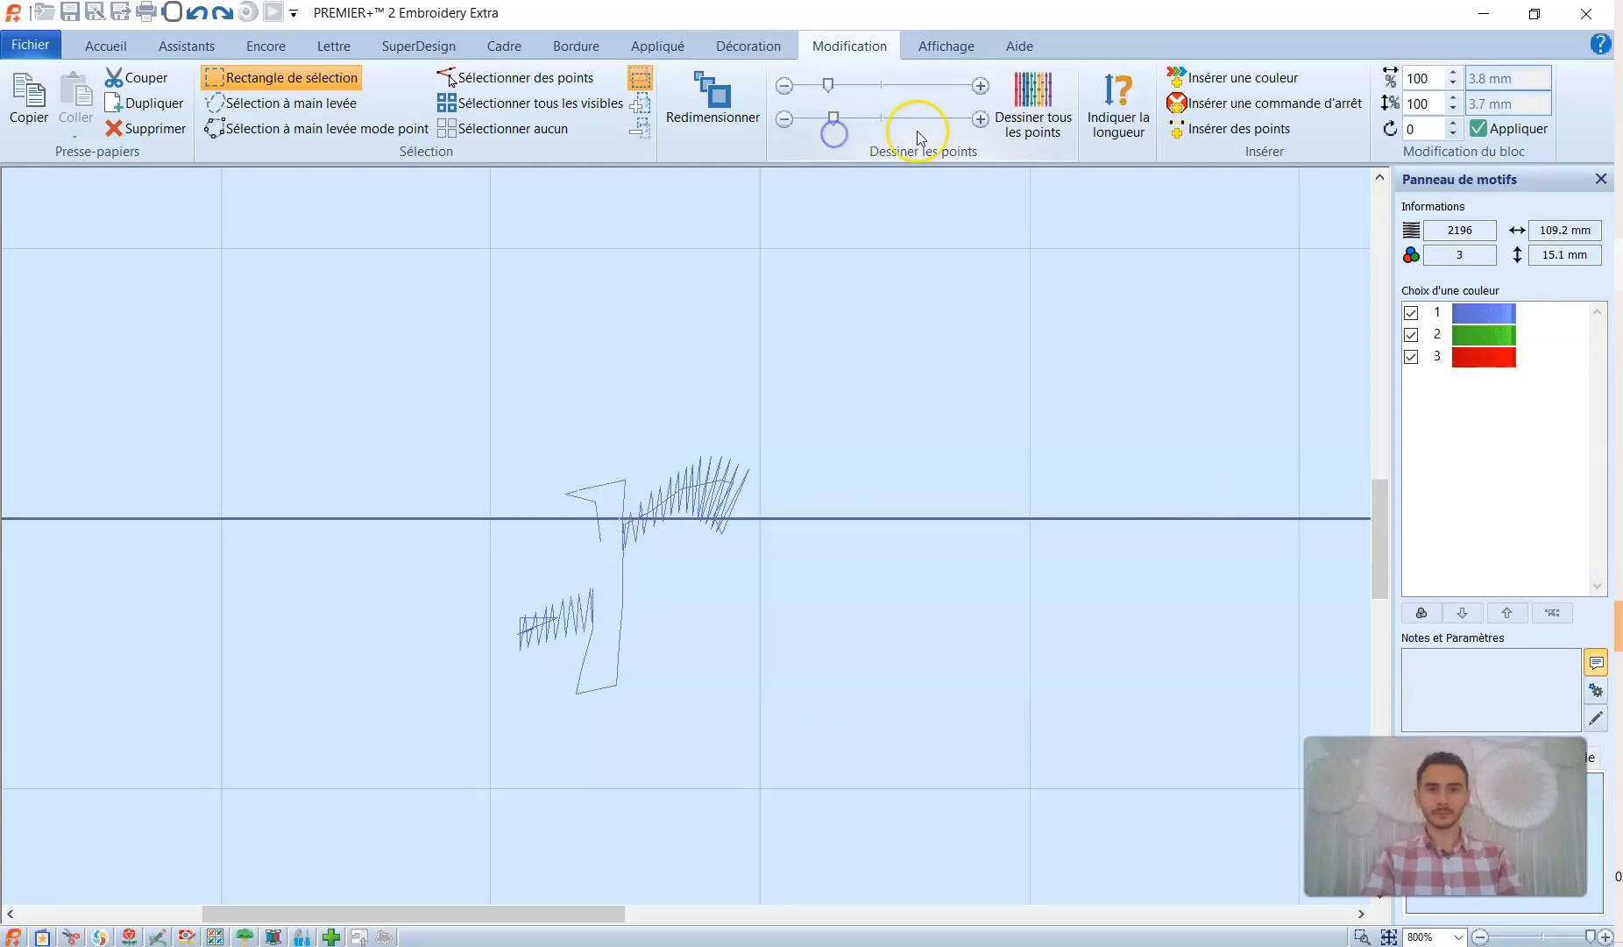
click(788, 122)
click(788, 122)
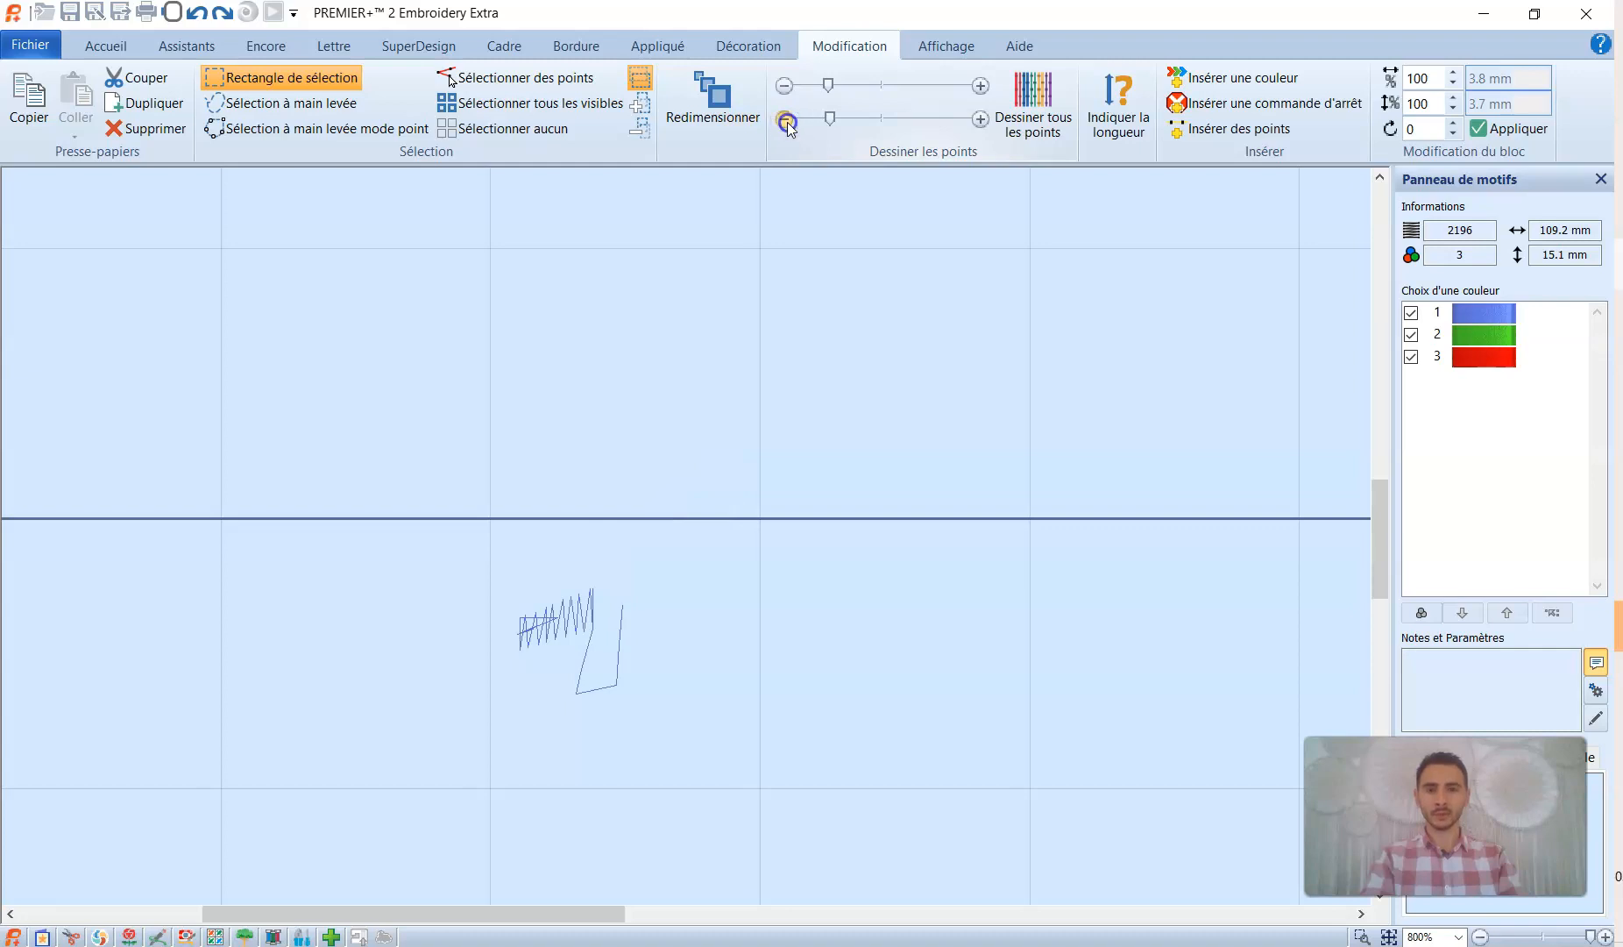
click(788, 122)
click(788, 122)
click(788, 123)
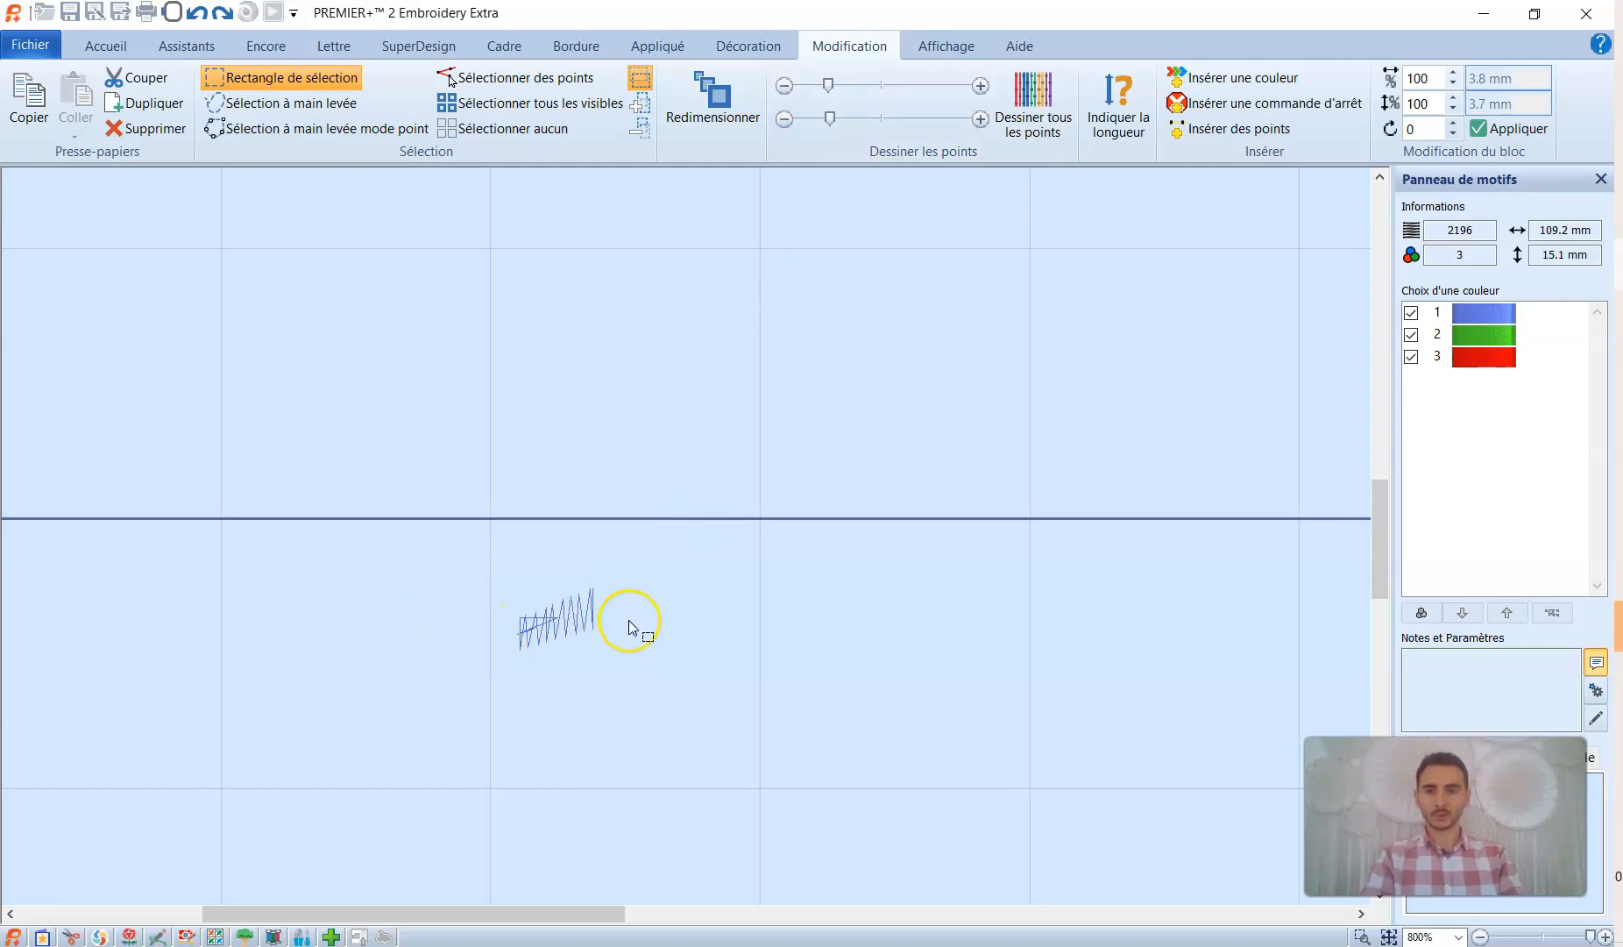
- Select the isolated serif stitches of the first r with a selection rectangle, delete them, and leave stitch editing to check the rendered lettering
drag(482, 550, 644, 671)
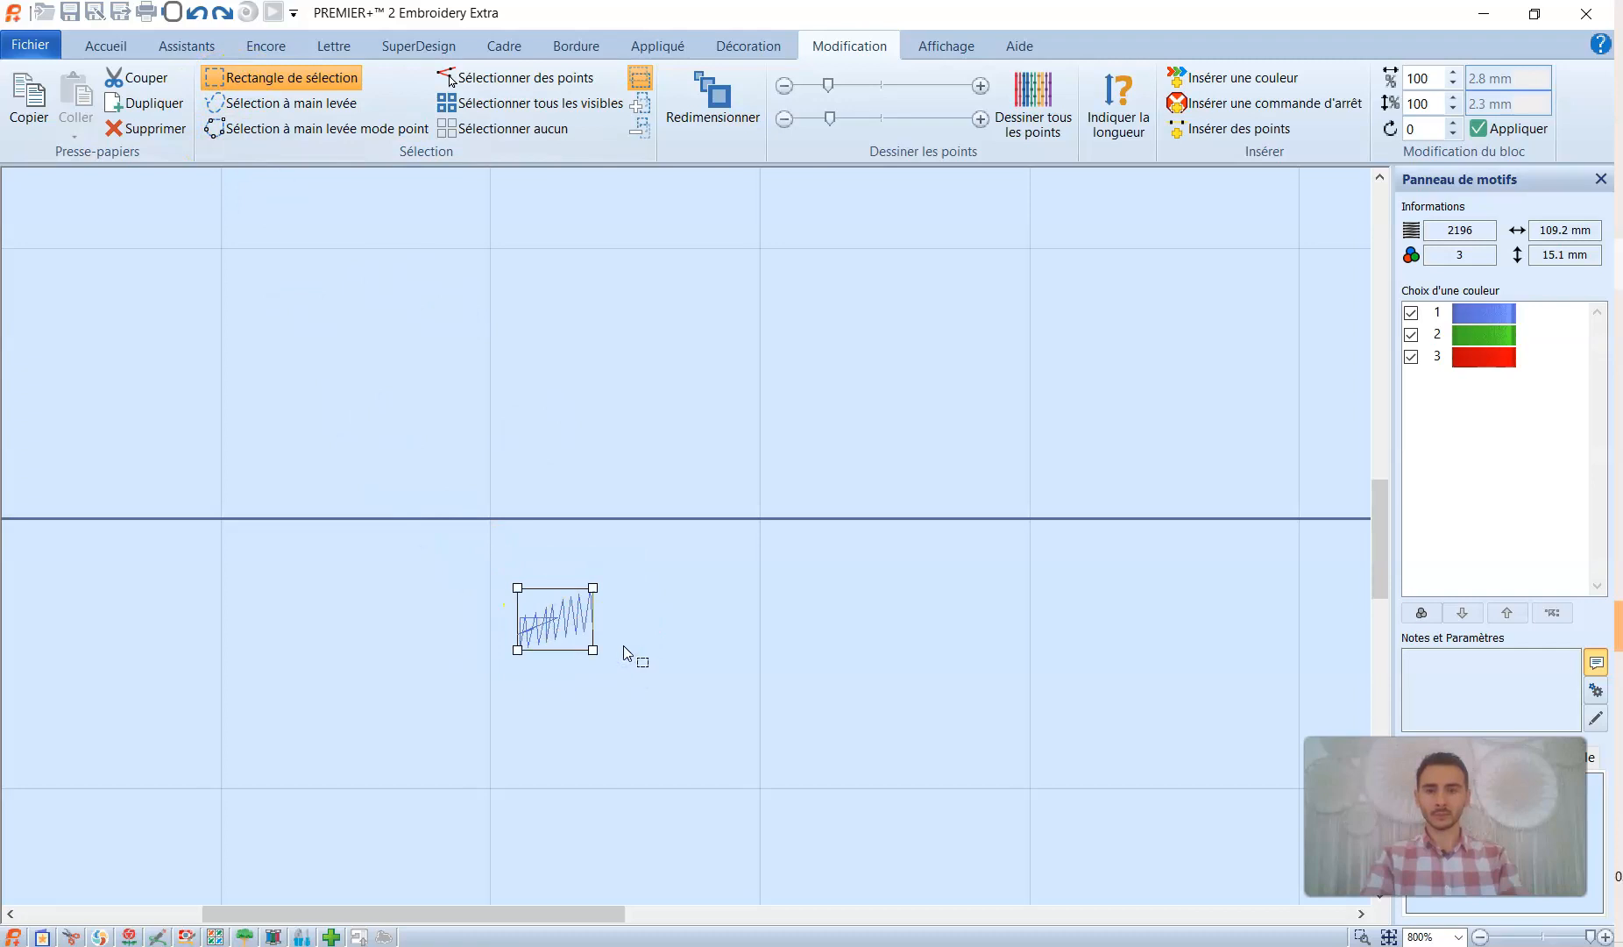
click(152, 130)
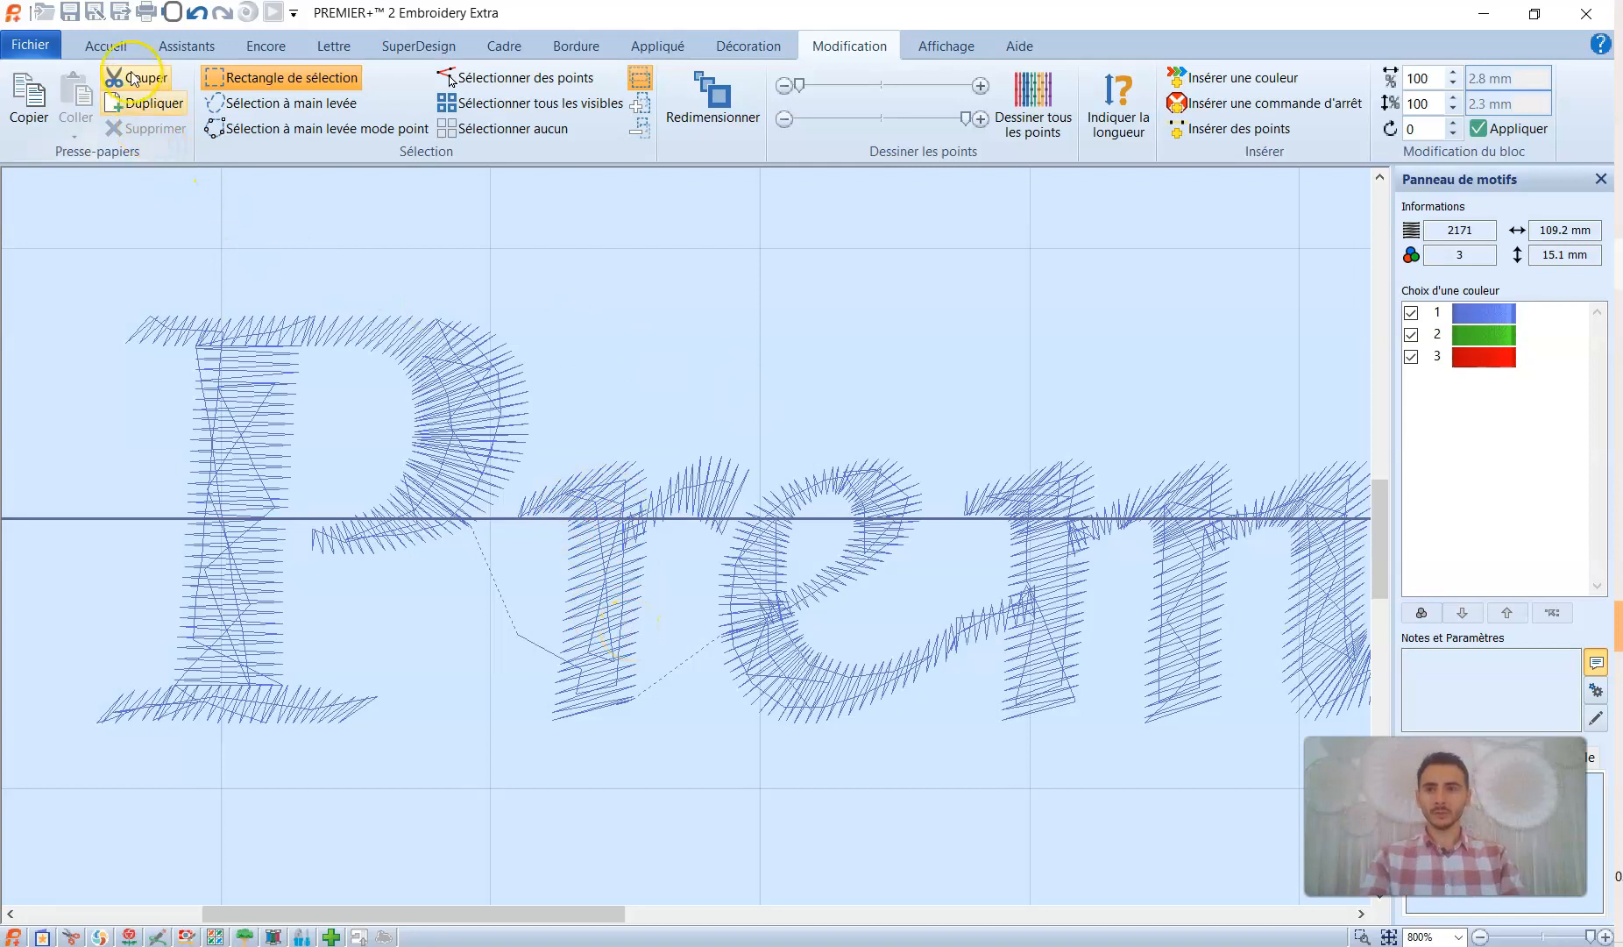
click(107, 46)
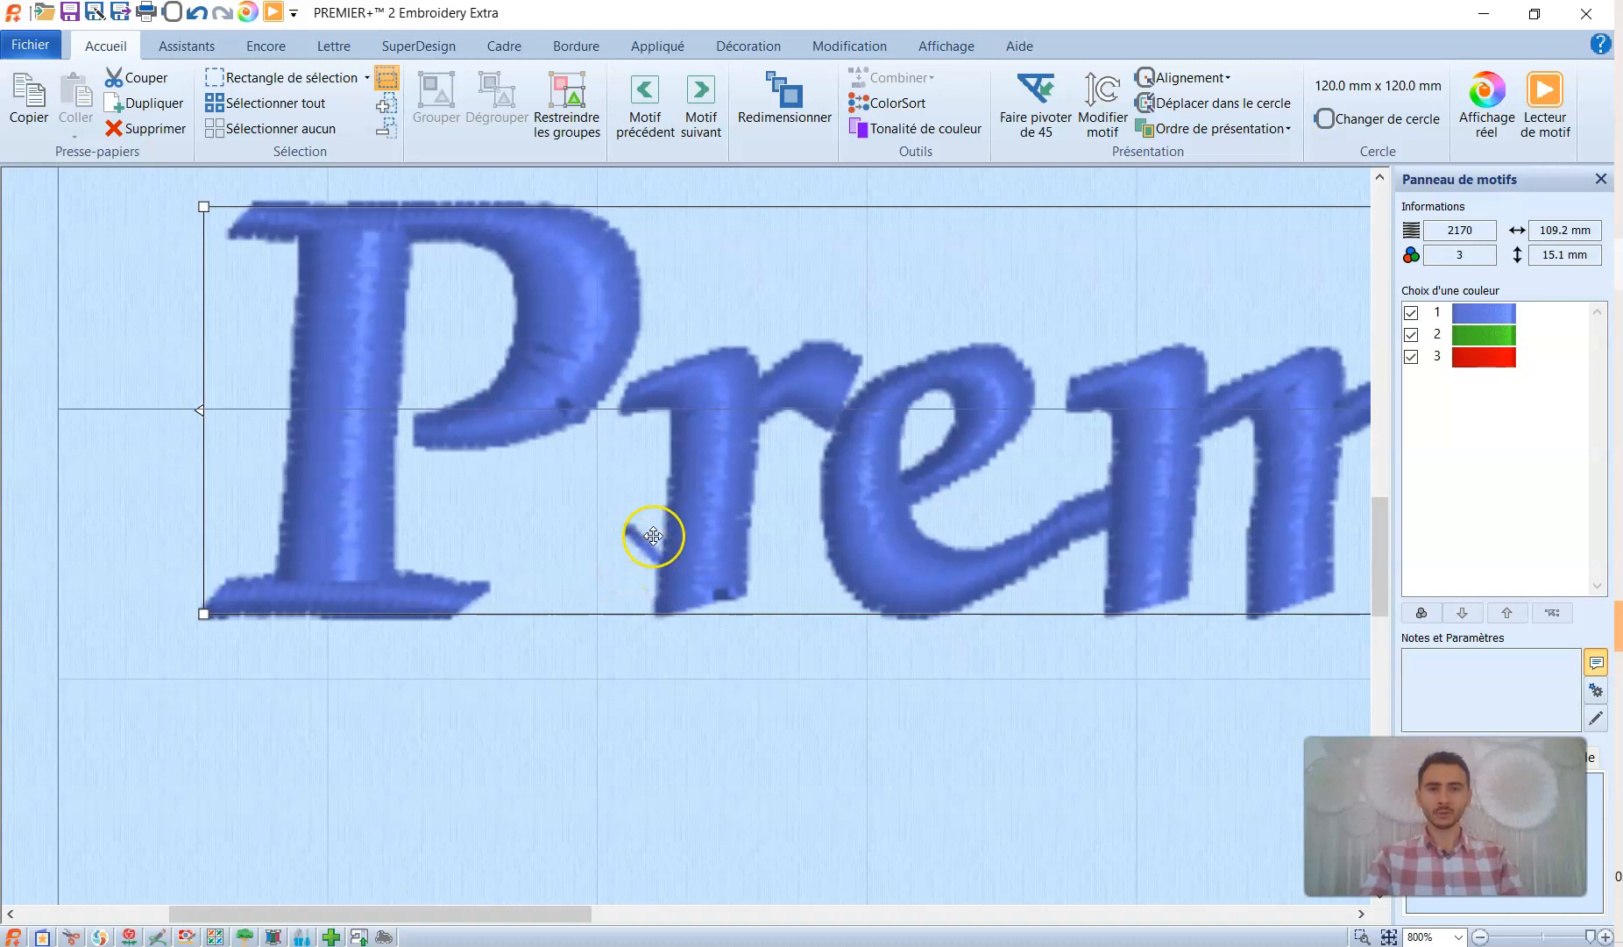
- Select and delete the leftover single stitch point beside the first r, and return to the rendered design in the full hoop
click(841, 46)
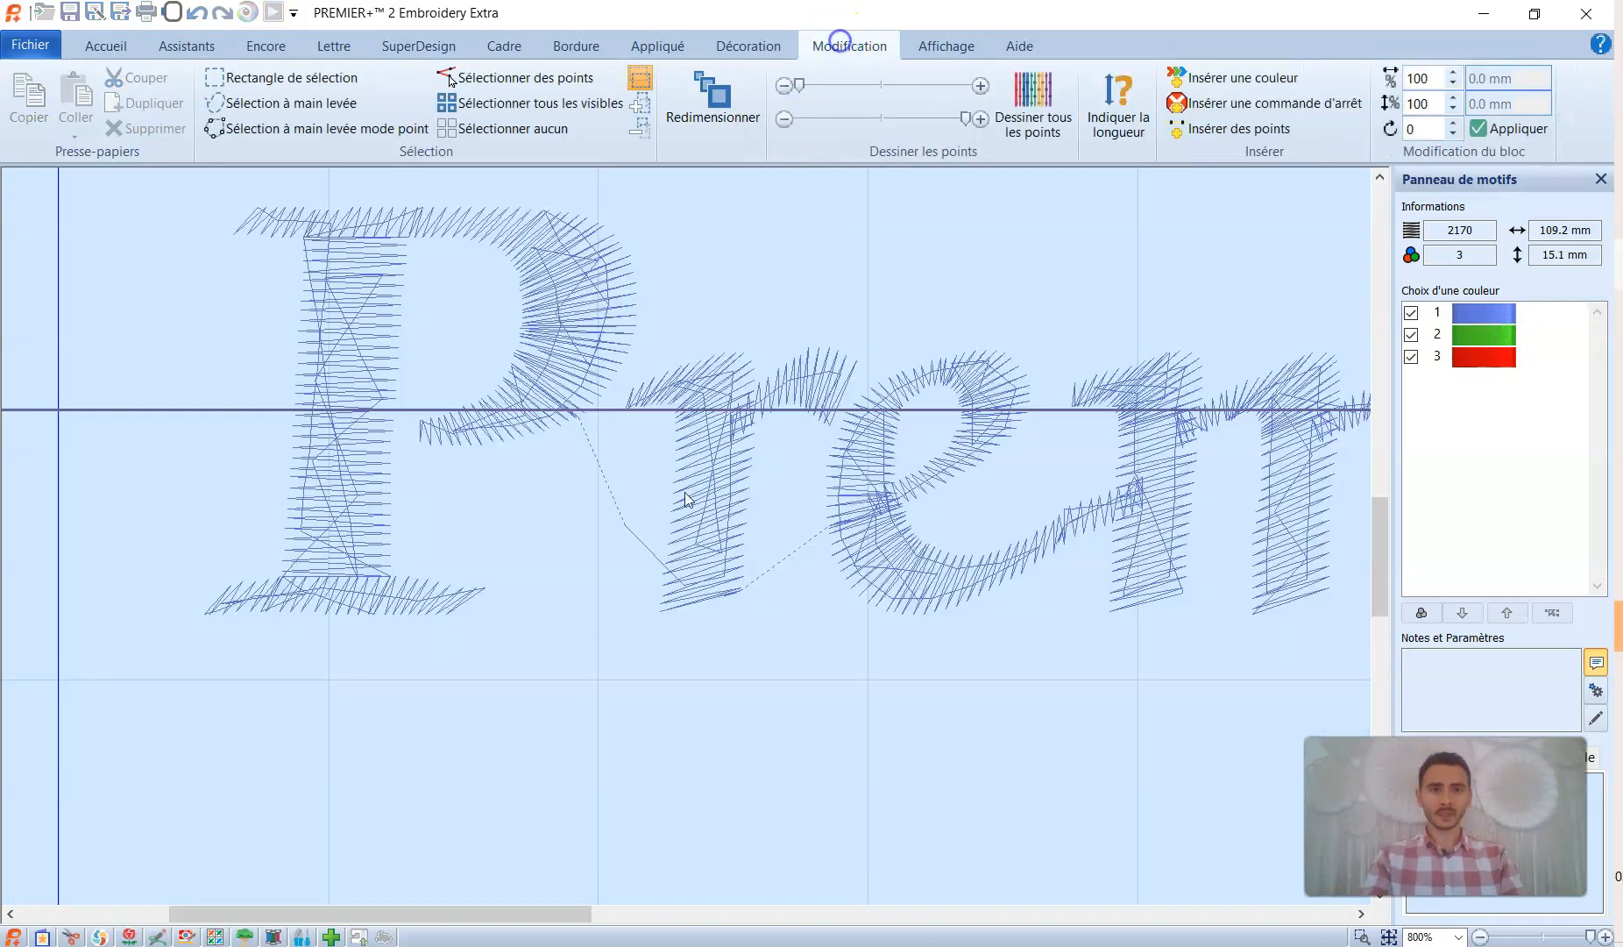
click(519, 81)
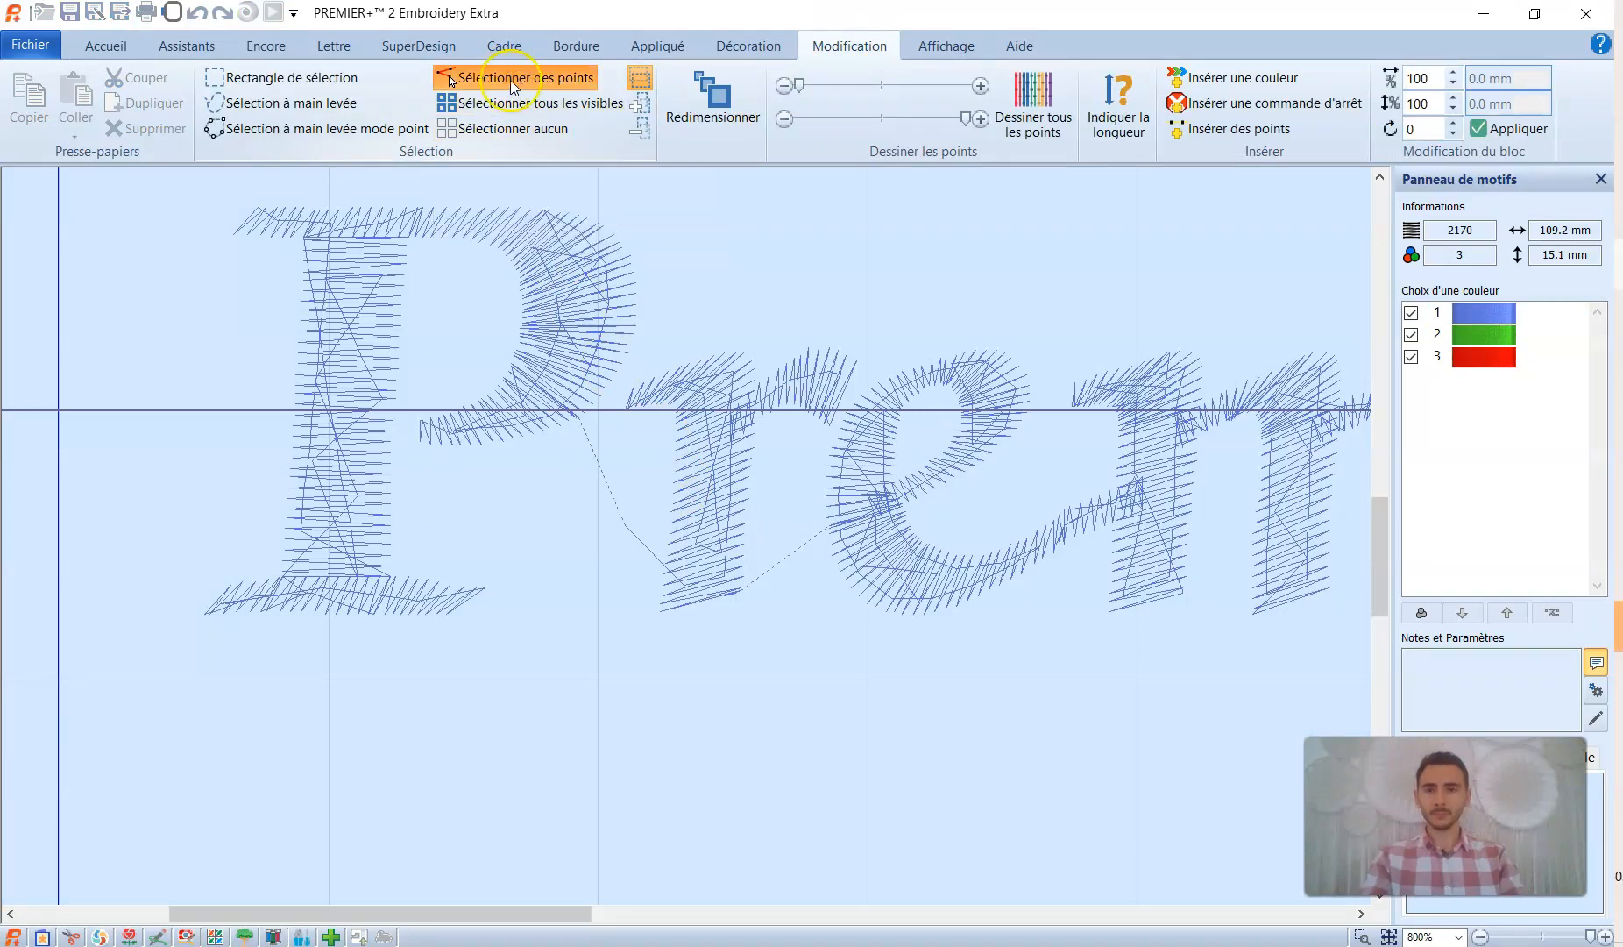
click(646, 548)
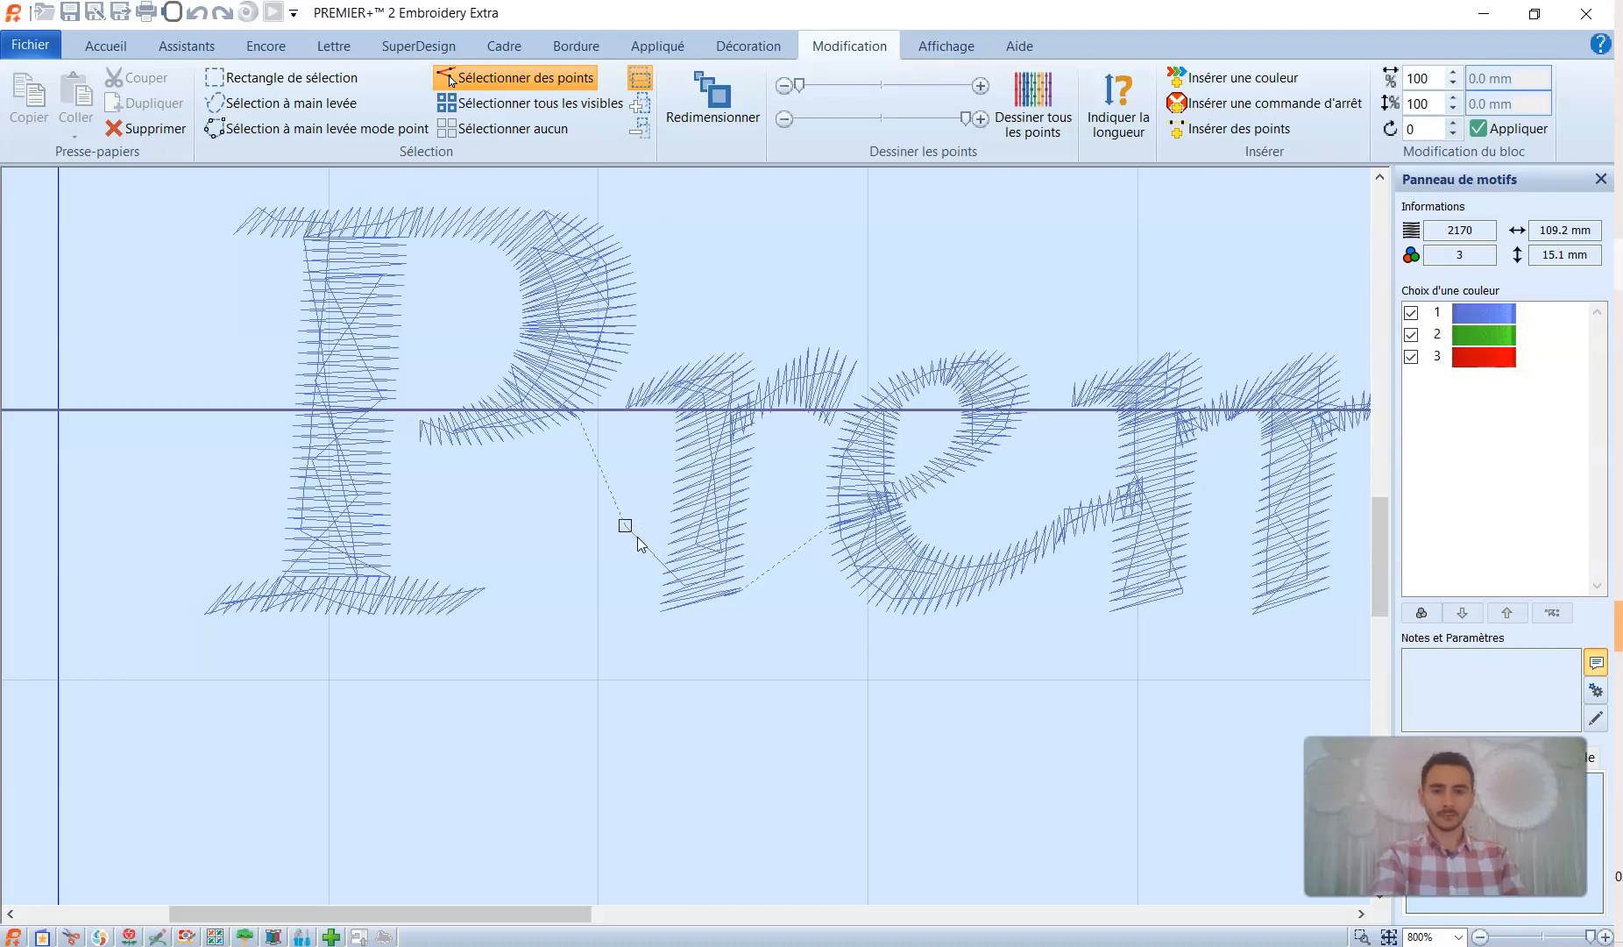
key(Delete)
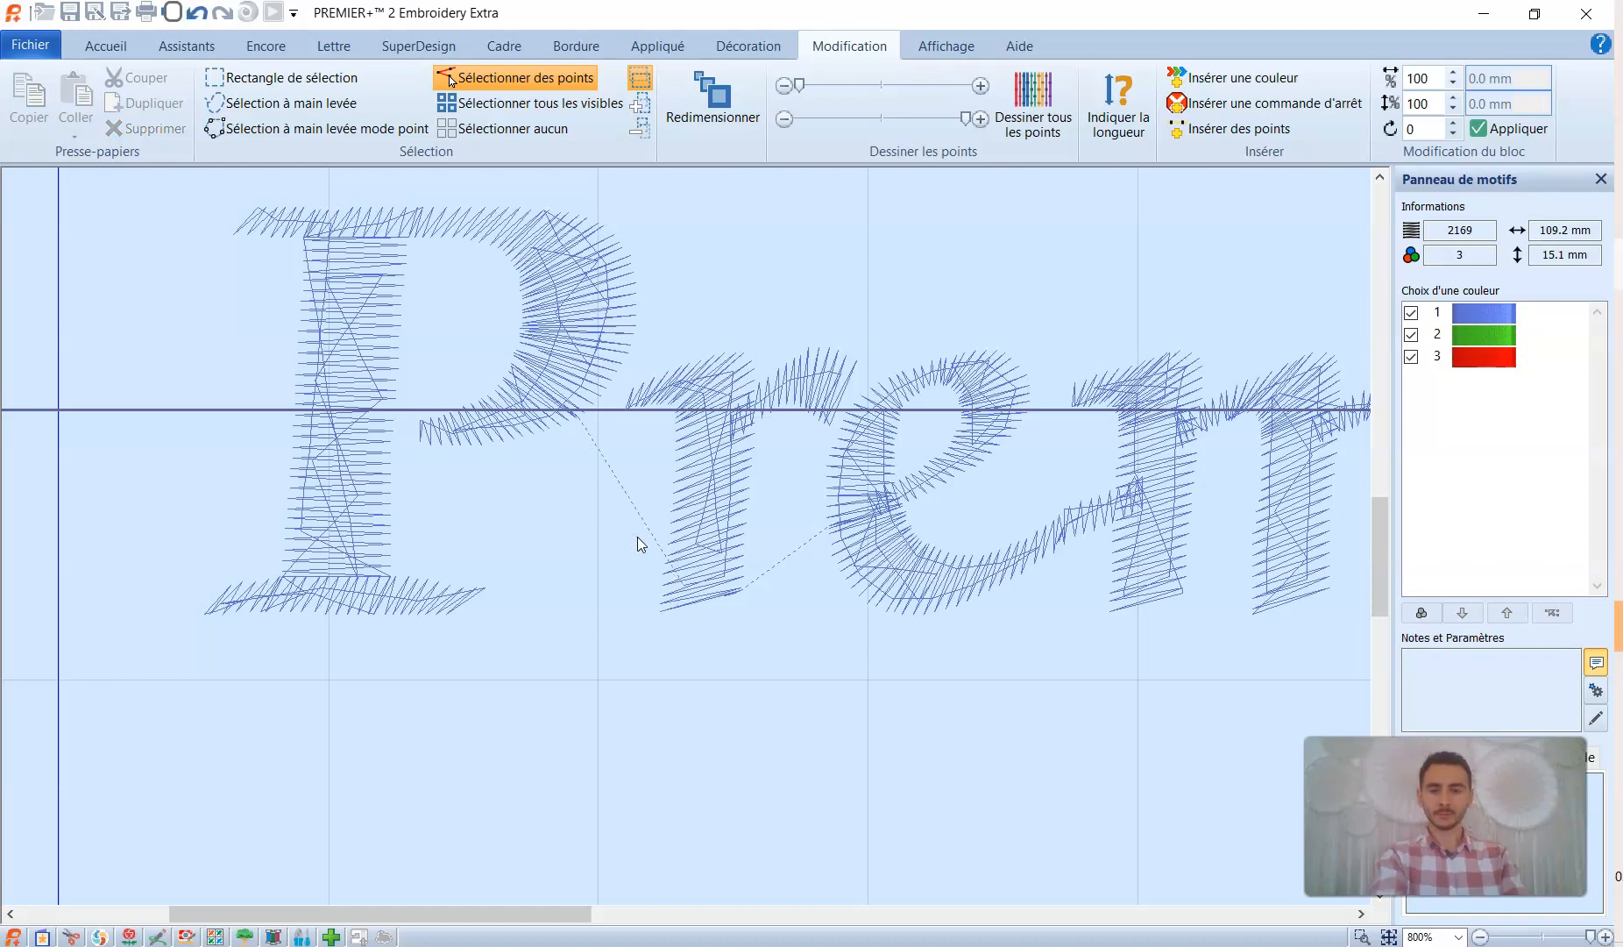
click(198, 15)
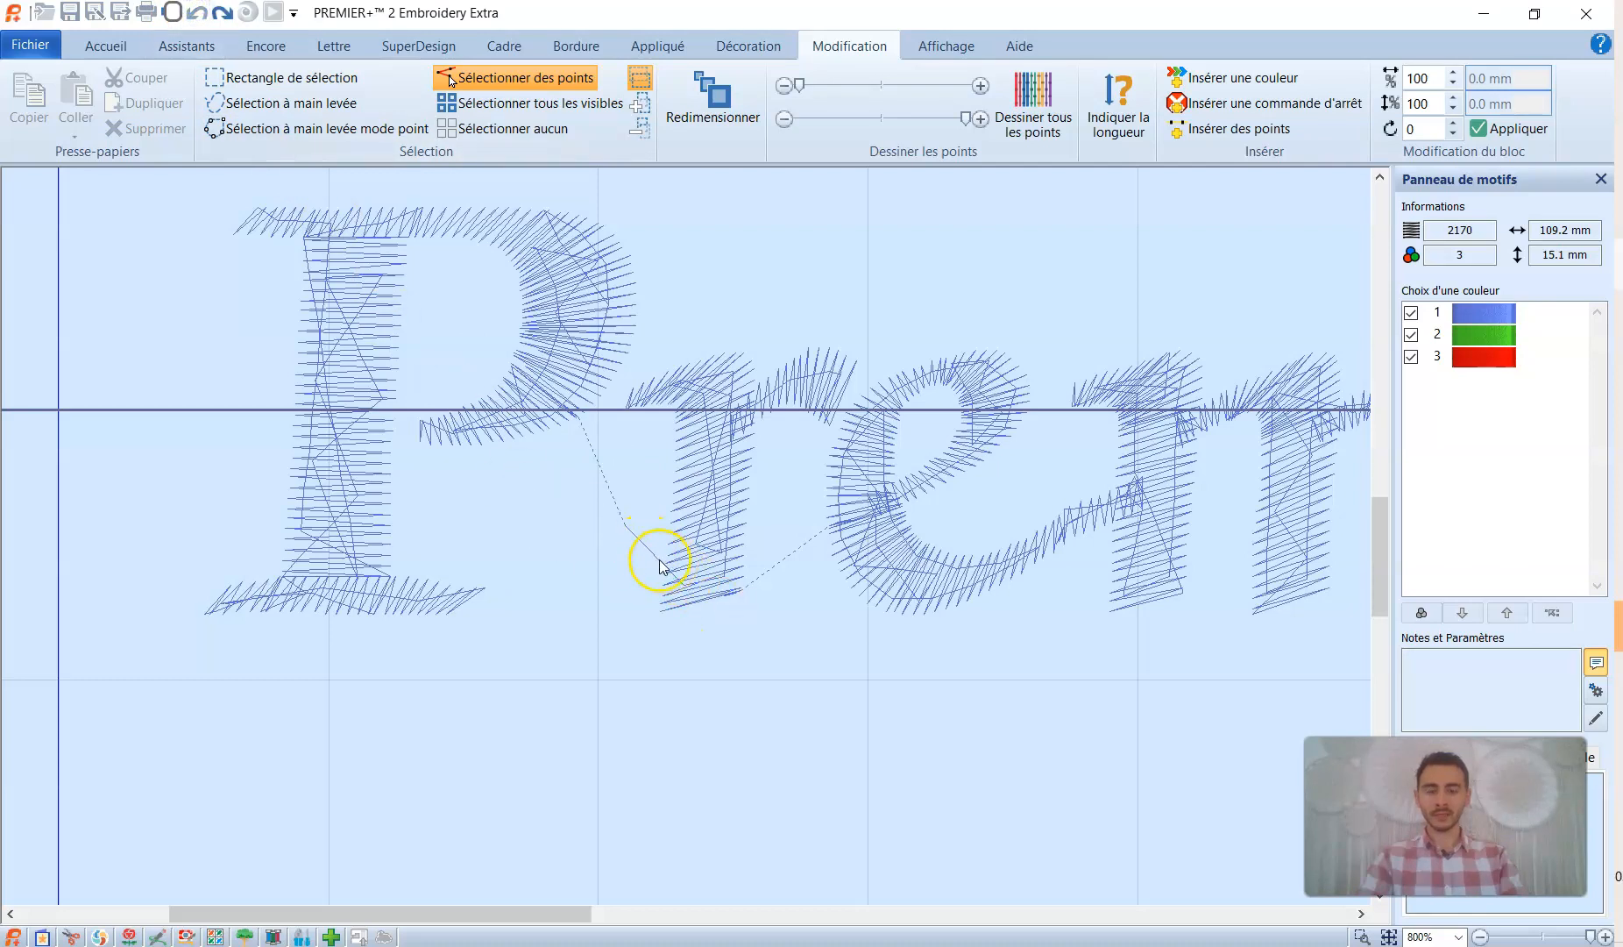
click(222, 13)
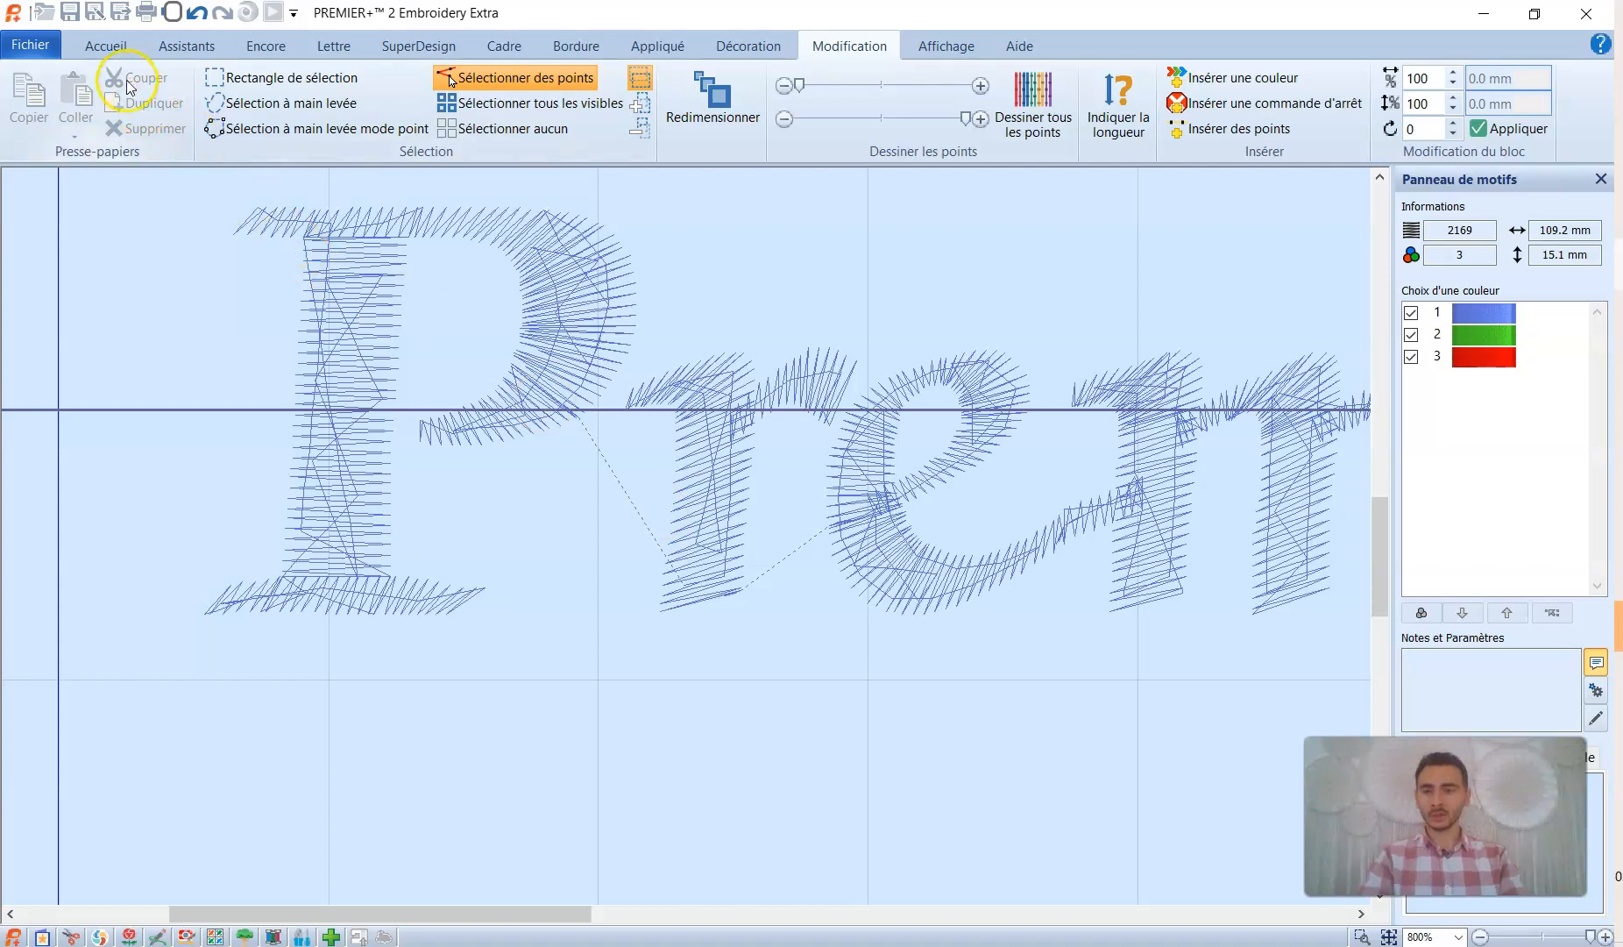
click(120, 47)
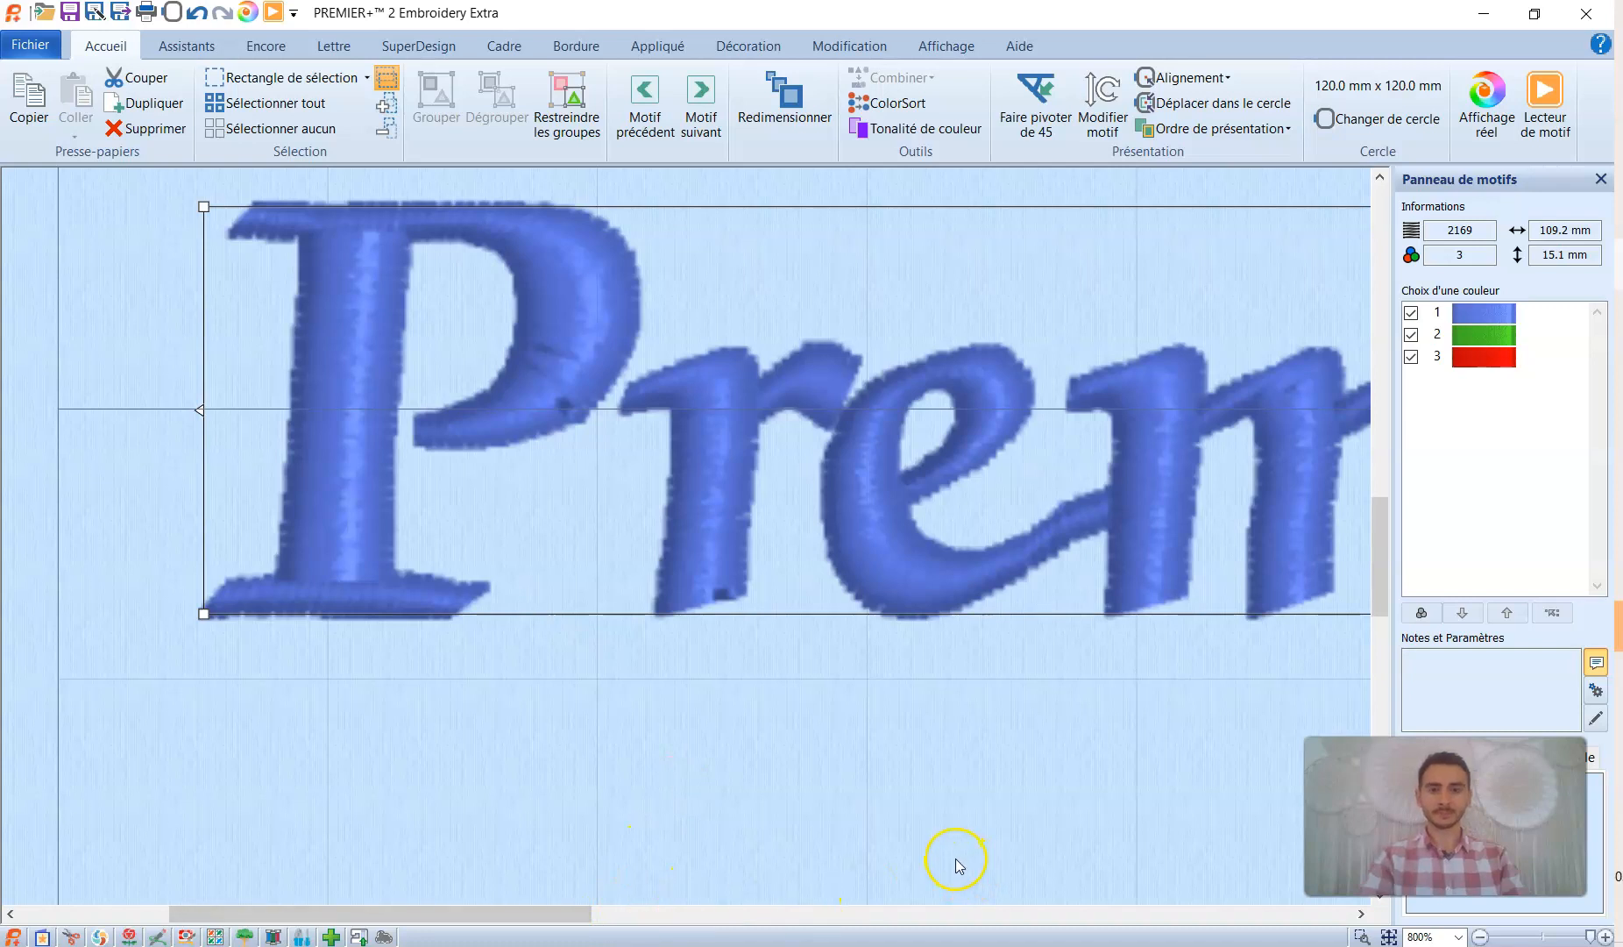
click(1390, 936)
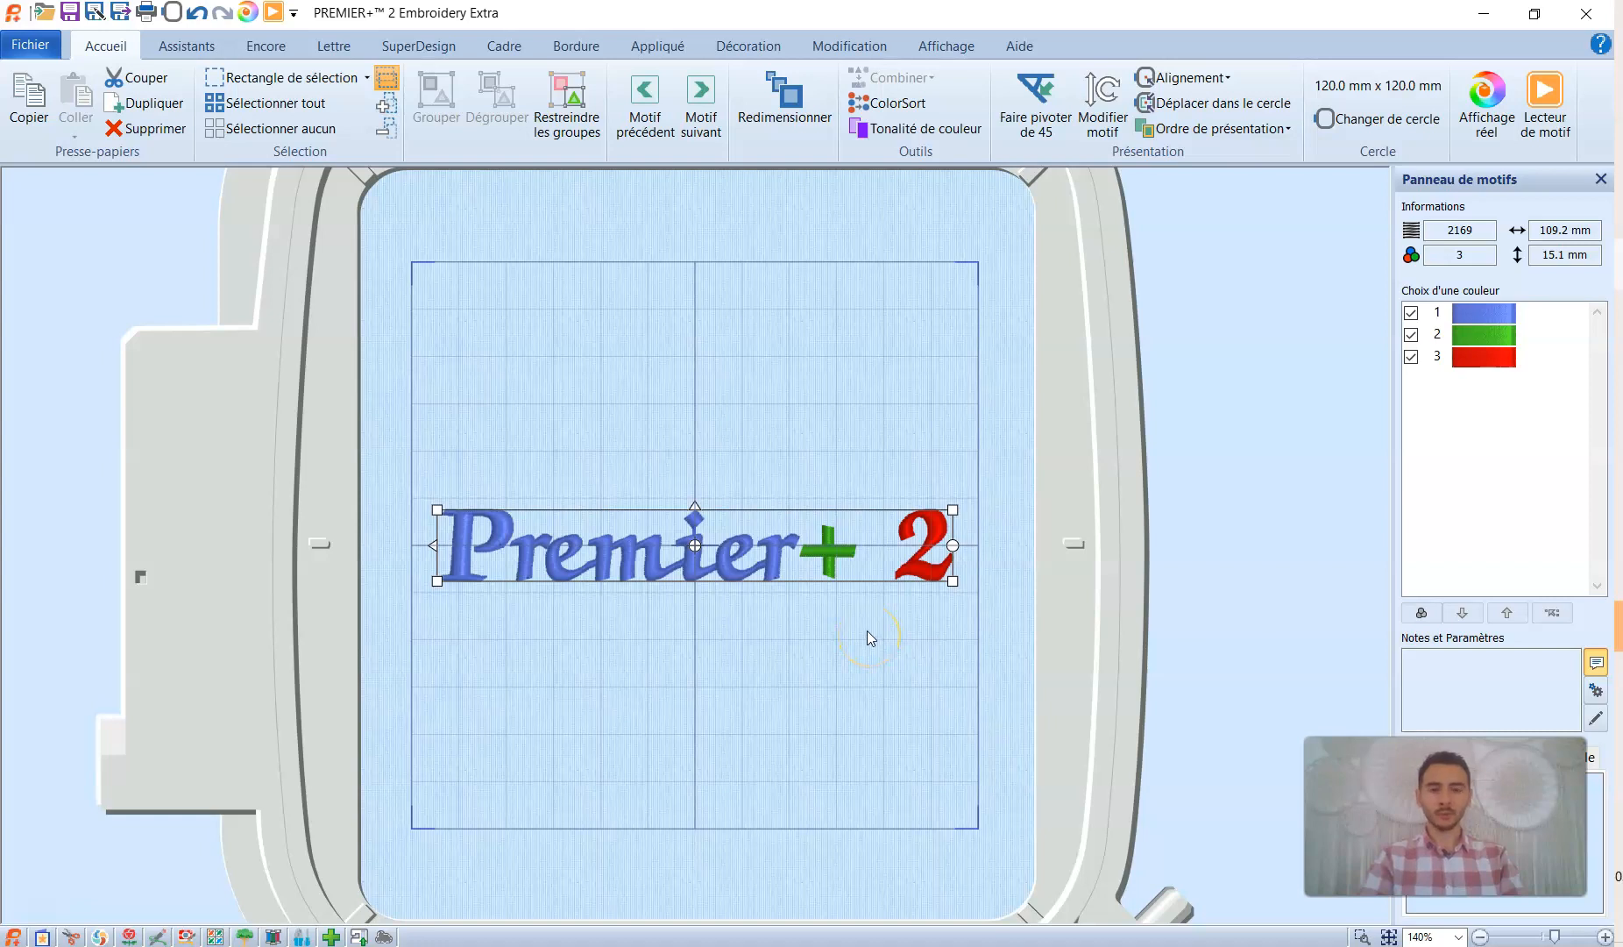
click(857, 44)
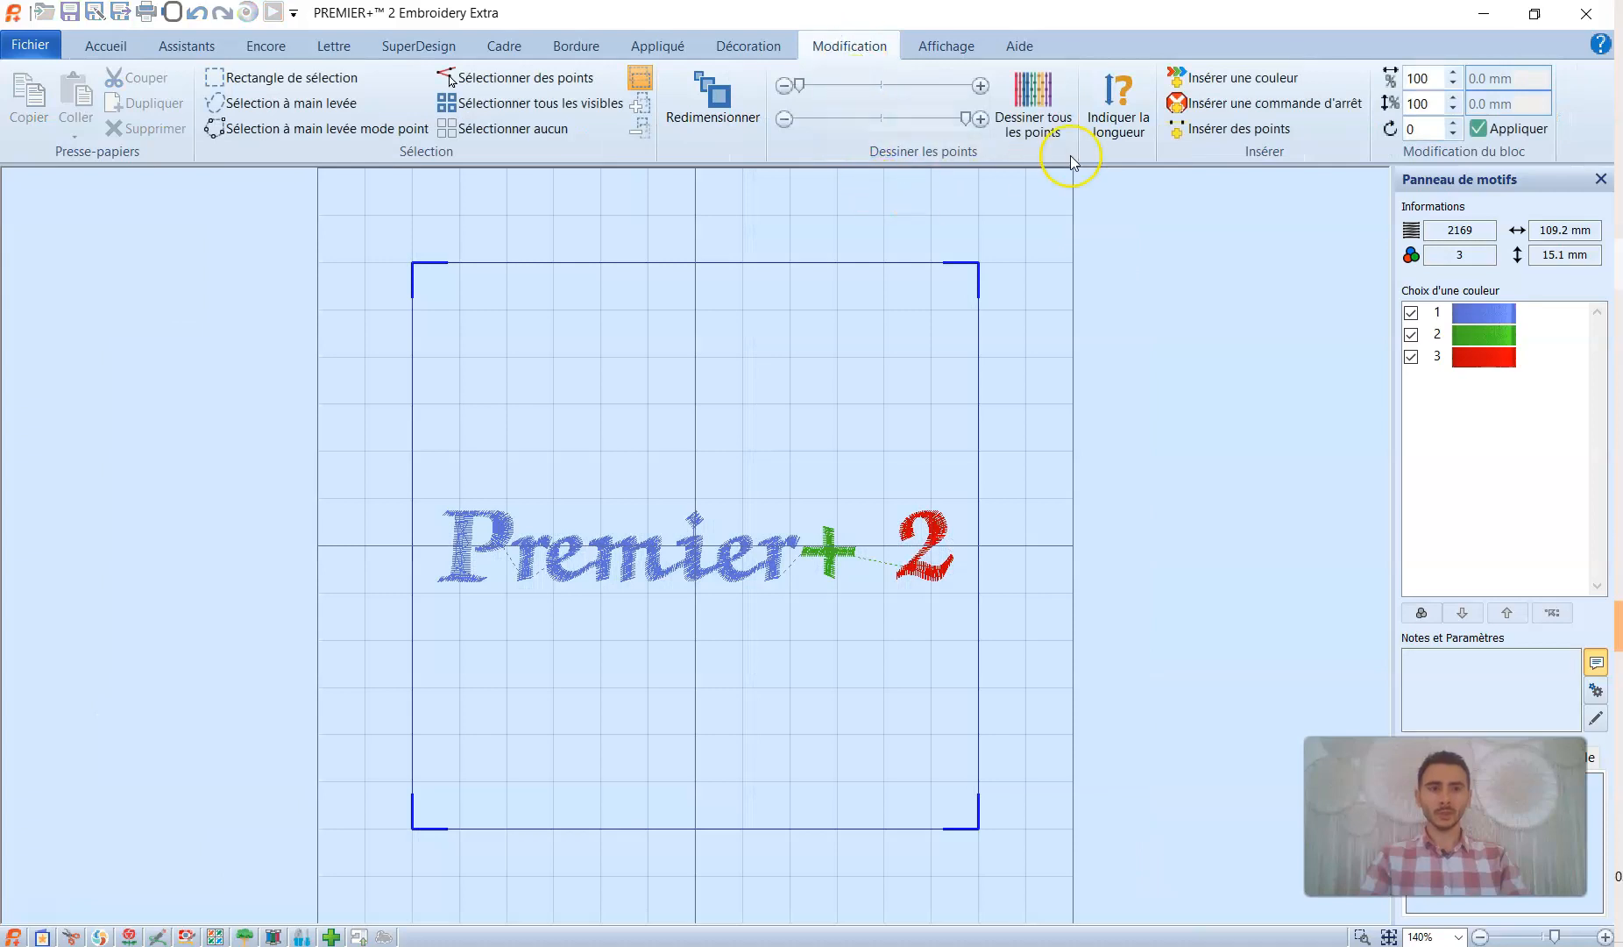
click(1236, 101)
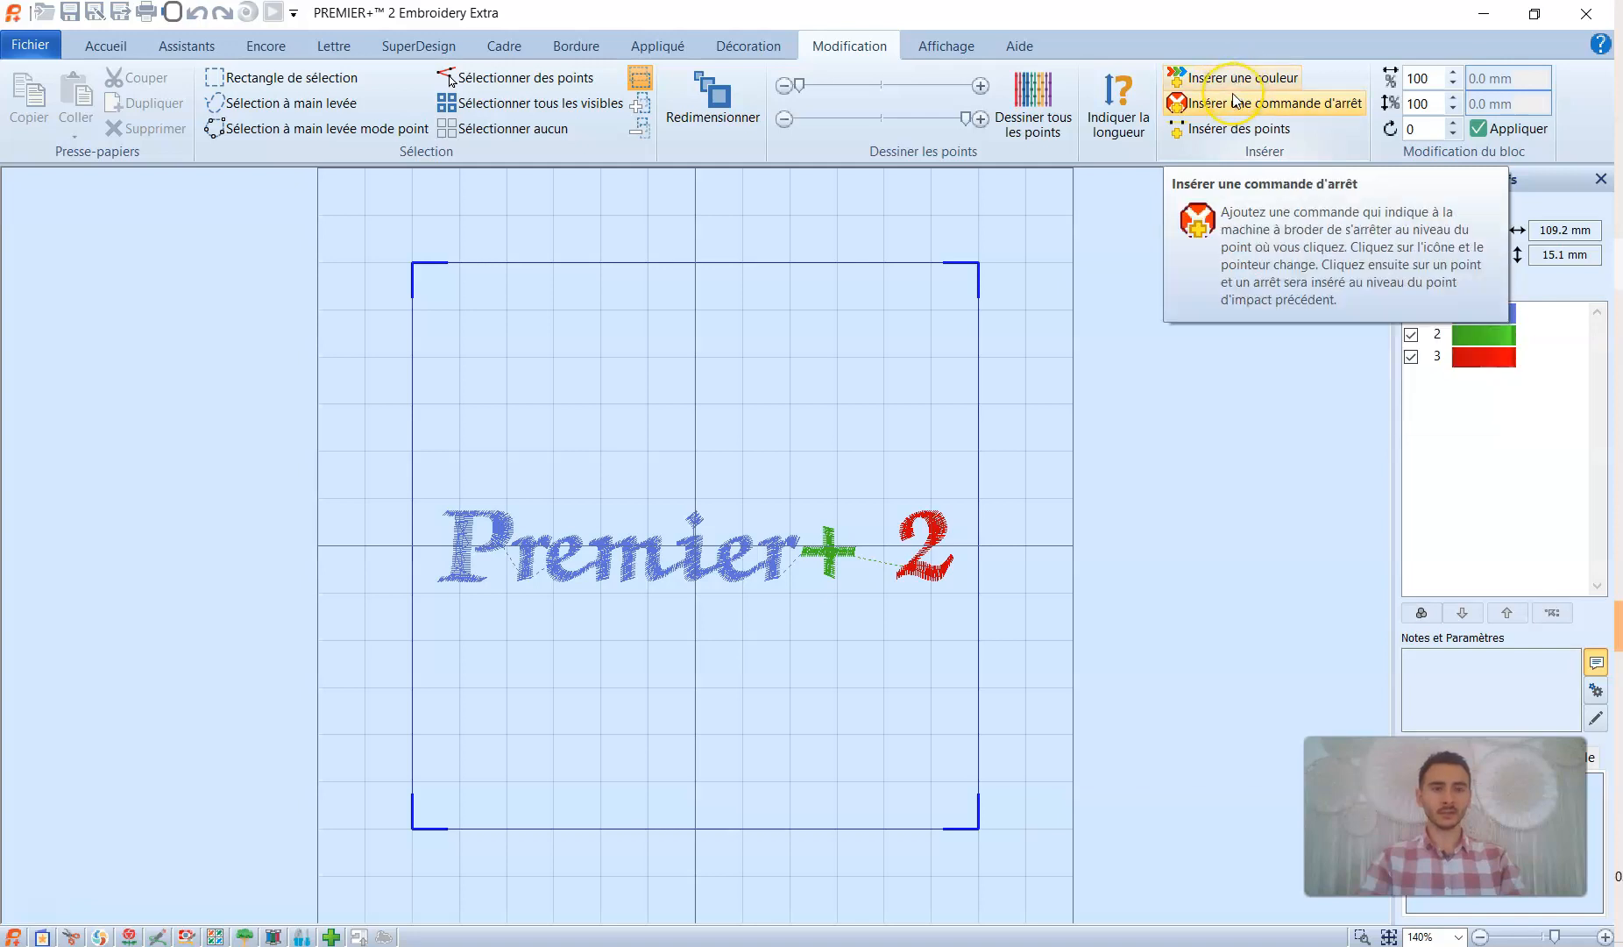
click(1024, 127)
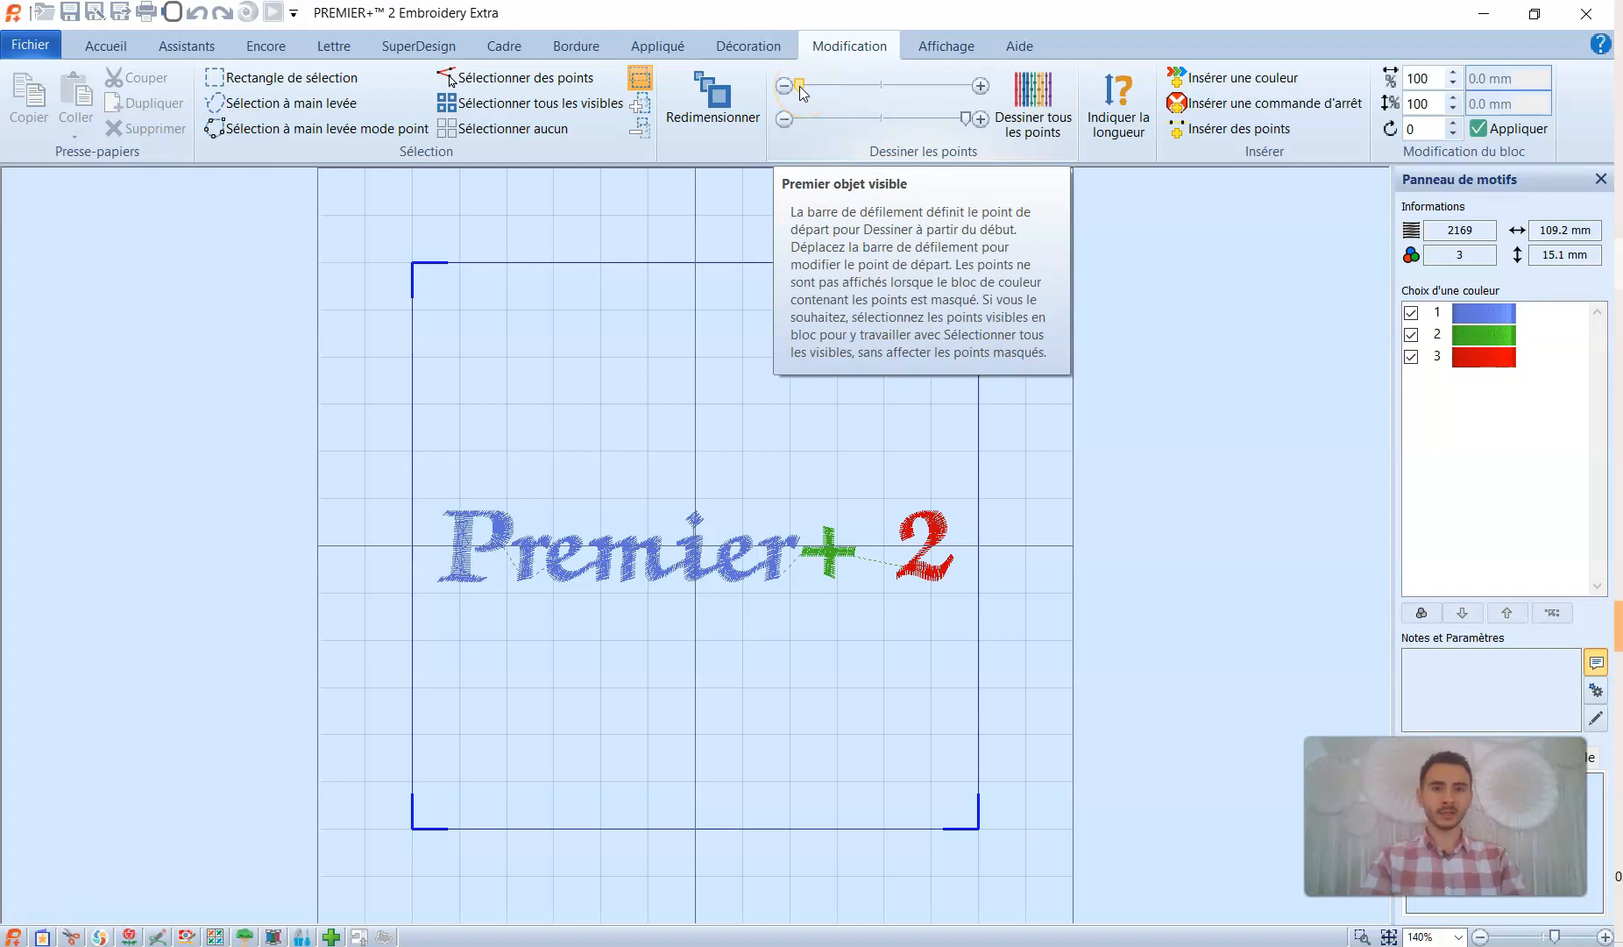
drag(803, 92, 826, 85)
drag(964, 117, 913, 118)
click(1039, 110)
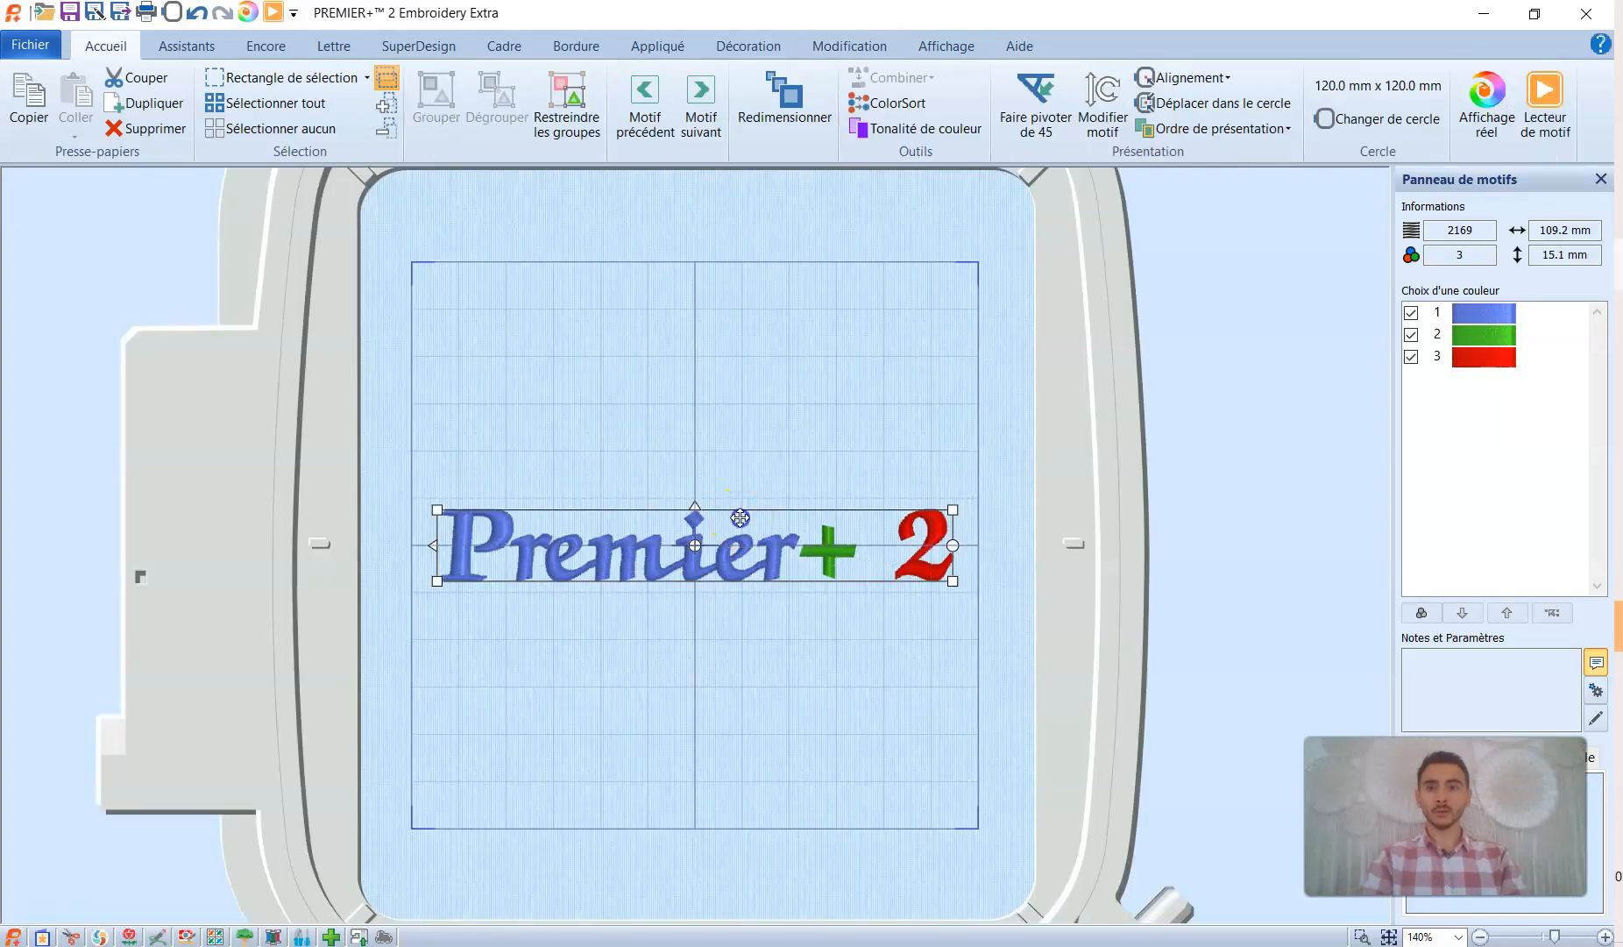
- Move the whole lettering design straight up about 48 mm, just inside the hoop's upper boundary
drag(738, 518, 740, 289)
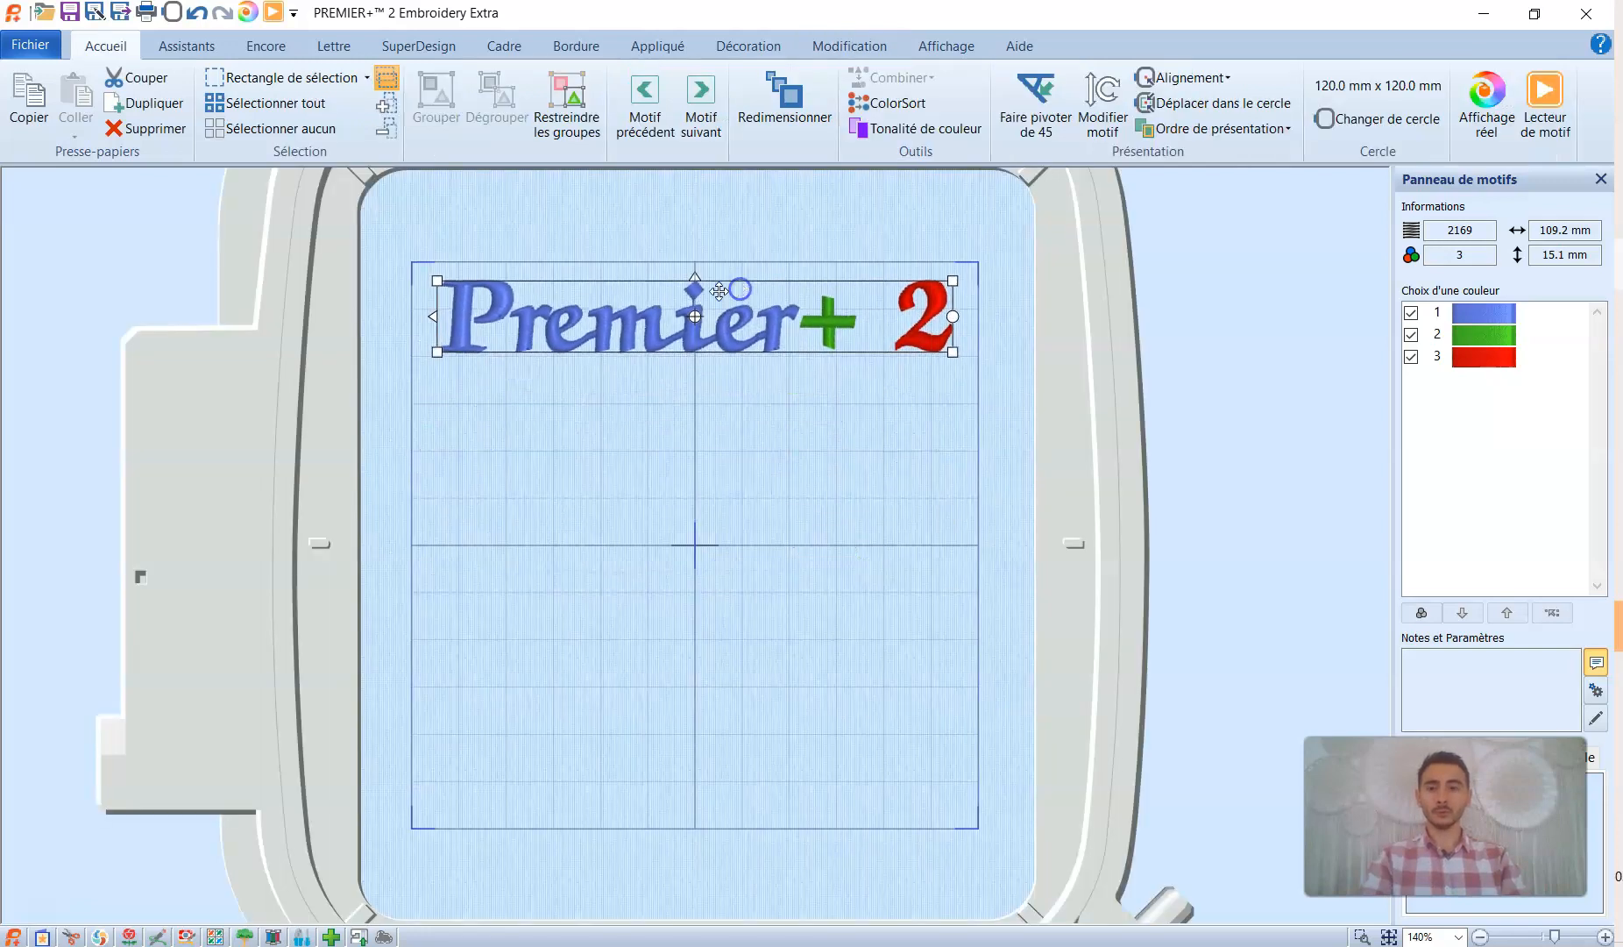
- Add the squirrel outline SuperDesign from the Animaux - Ligne 3 (Animals) group at 53 mm size to the hoop's centre
click(422, 48)
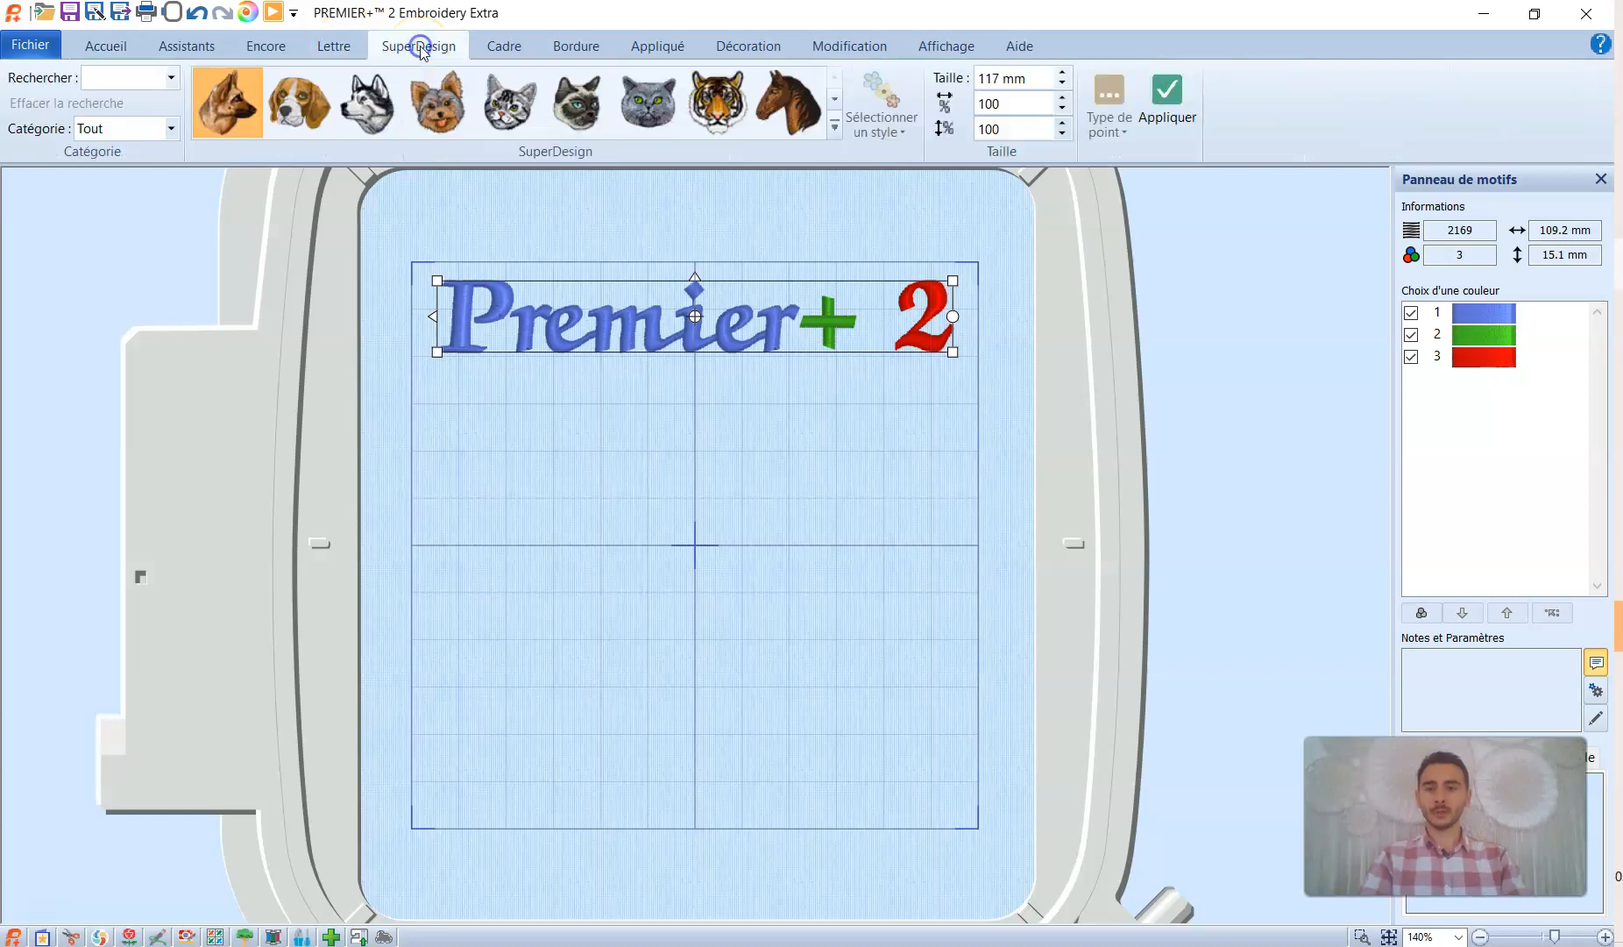
click(840, 131)
scroll(839, 133, down, 2)
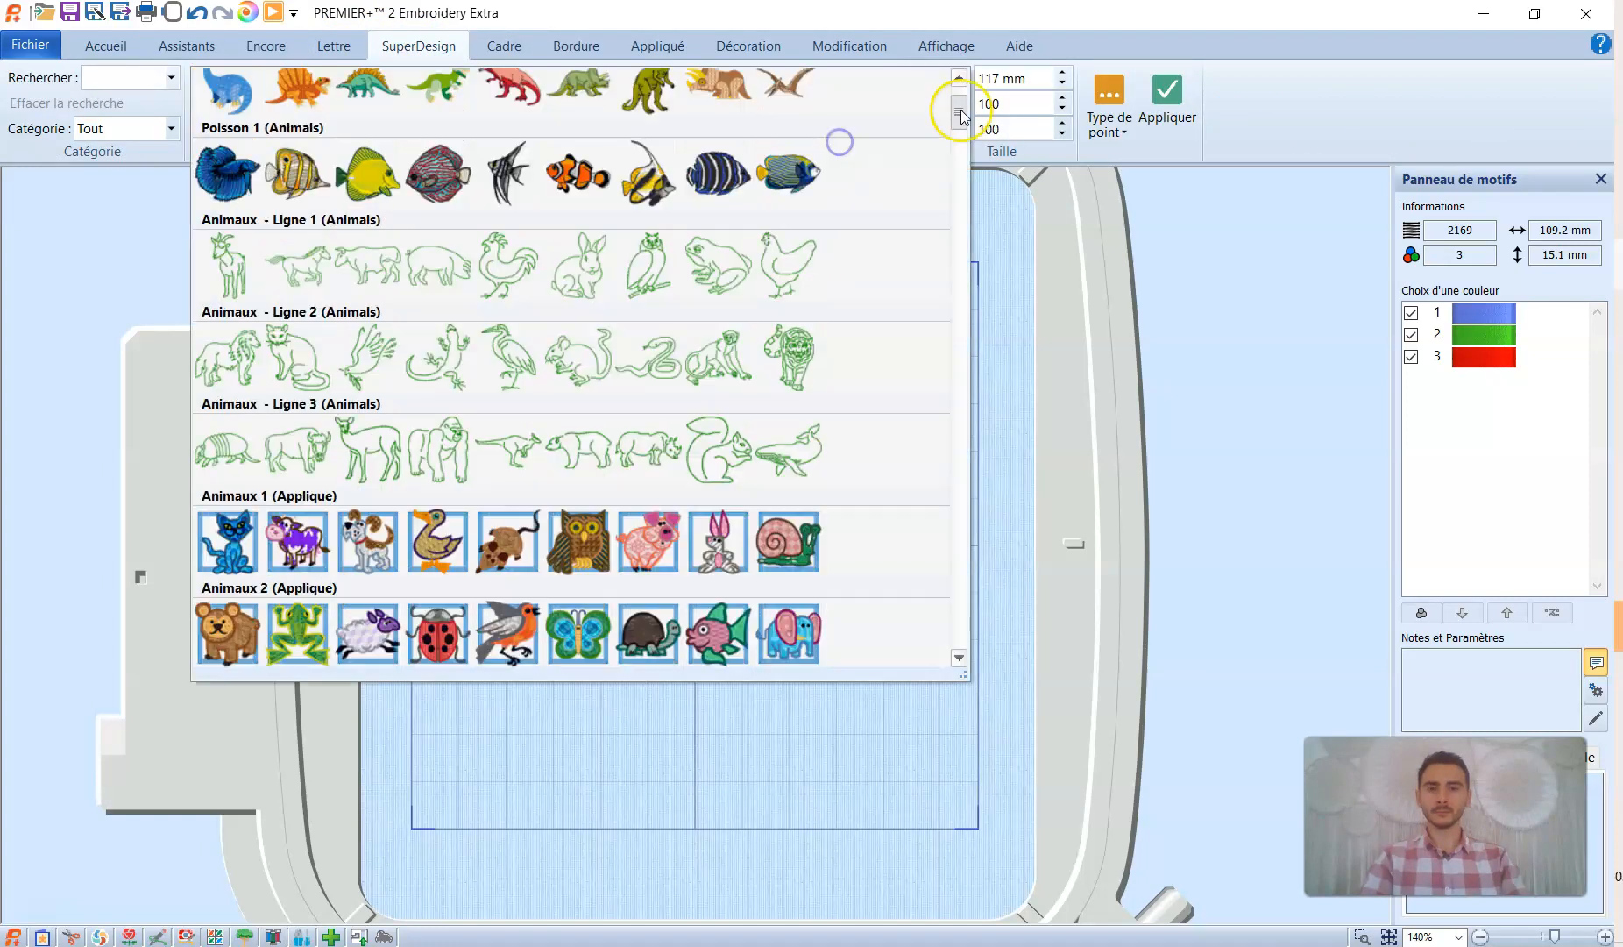
click(726, 454)
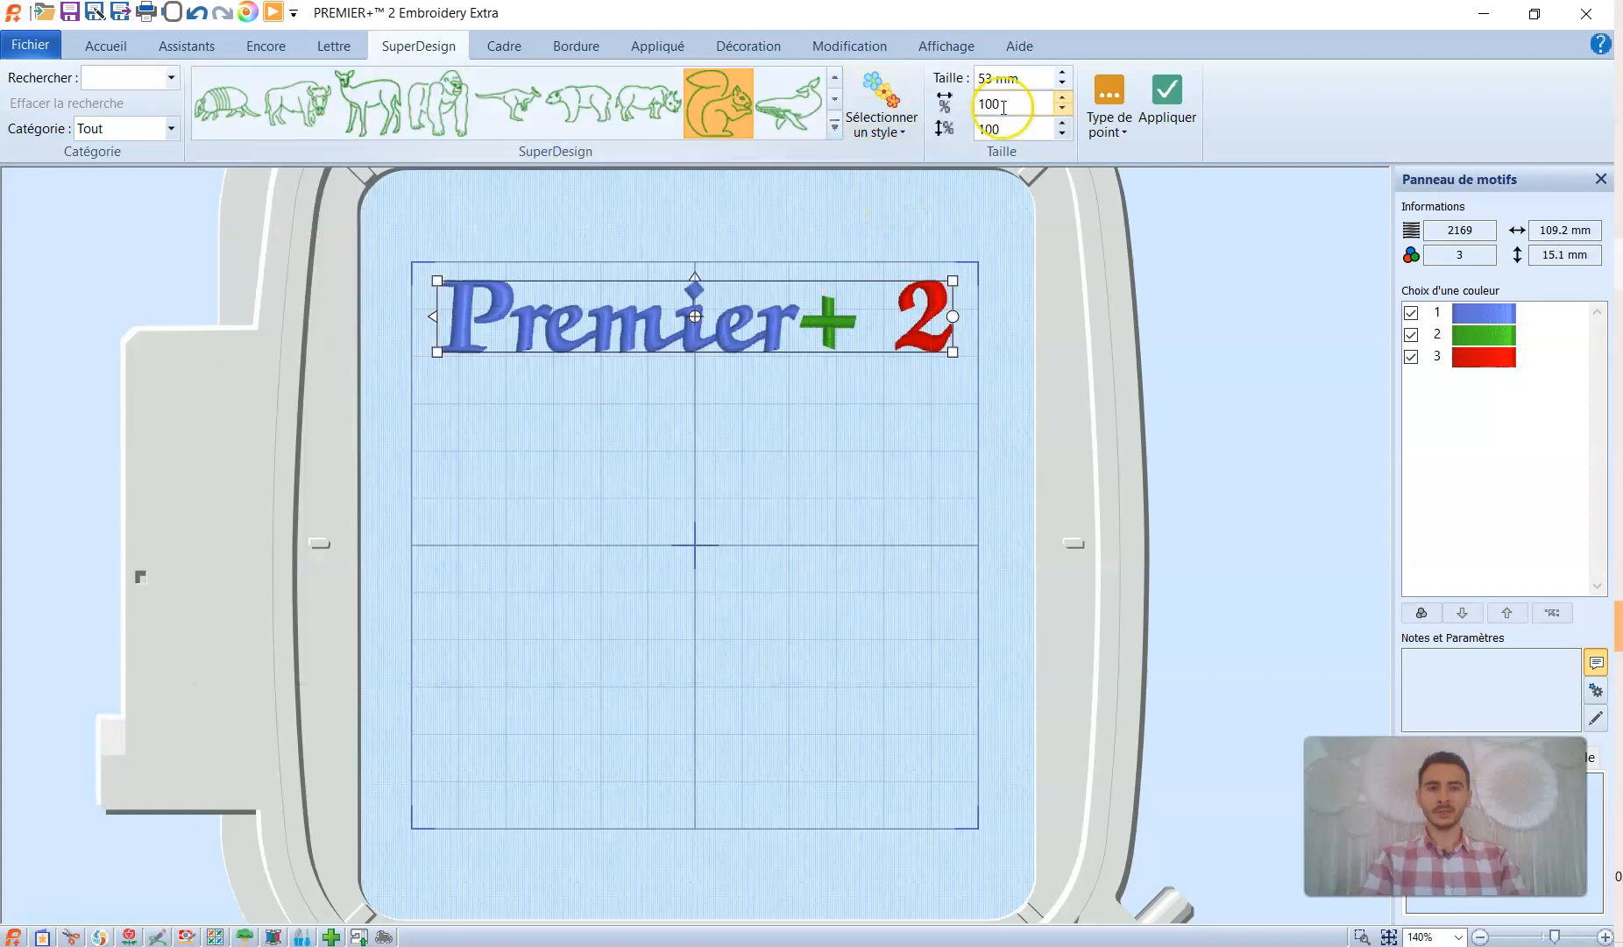
click(1166, 101)
click(684, 584)
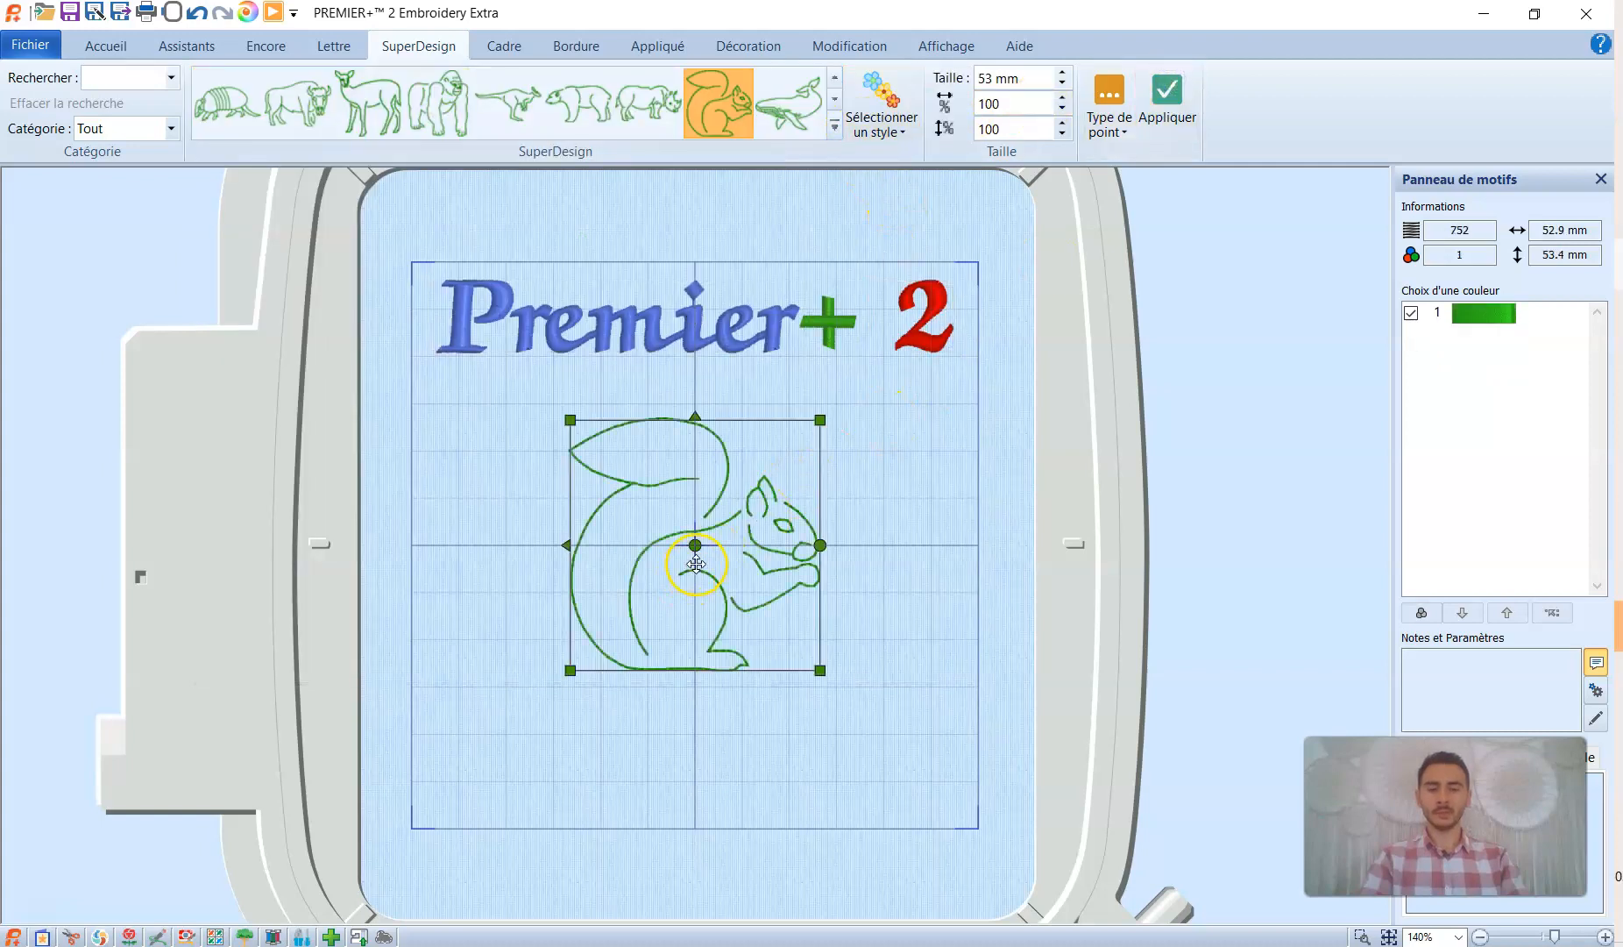
- Open the squirrel design for stitch editing, accepting that it is fixed as embroidery stitches
click(105, 46)
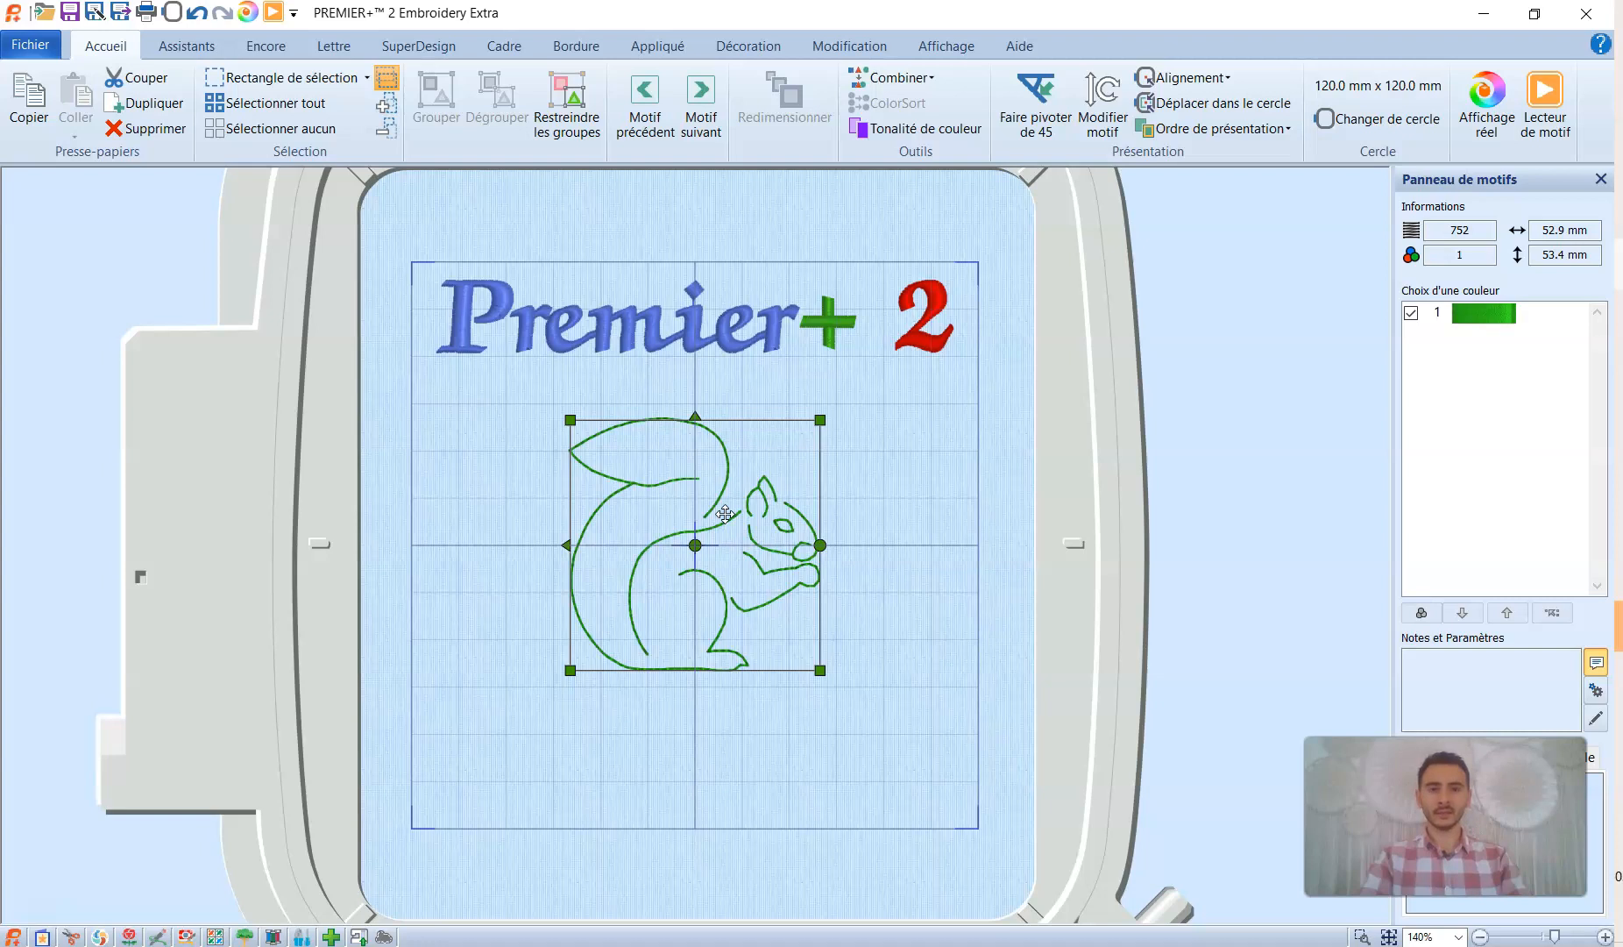
click(847, 46)
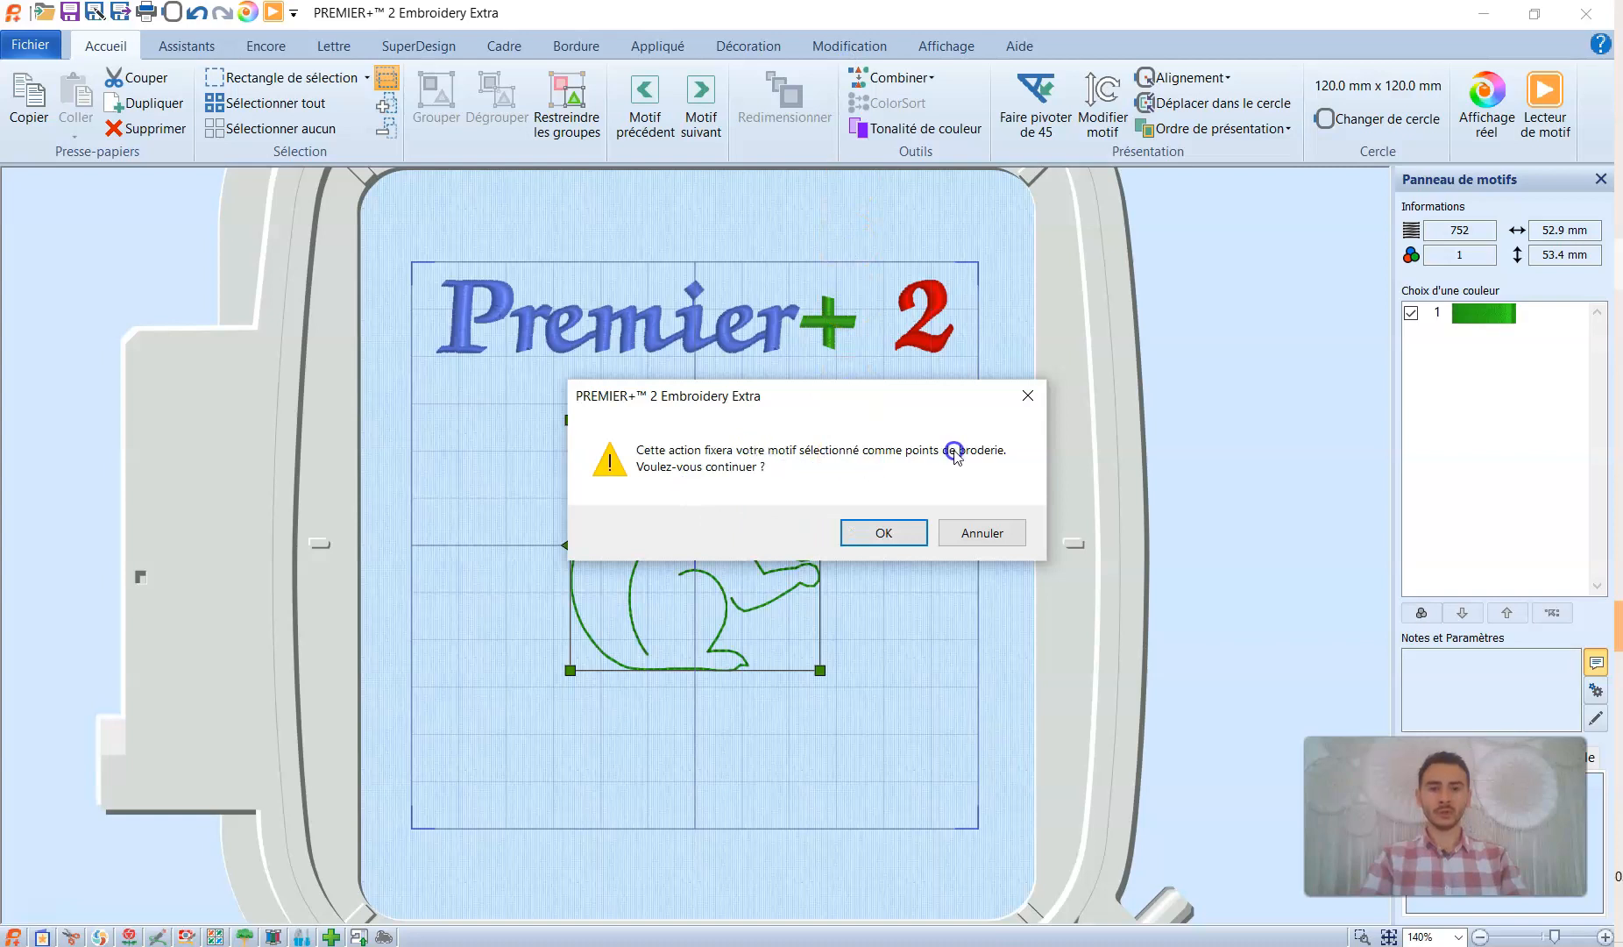
click(887, 538)
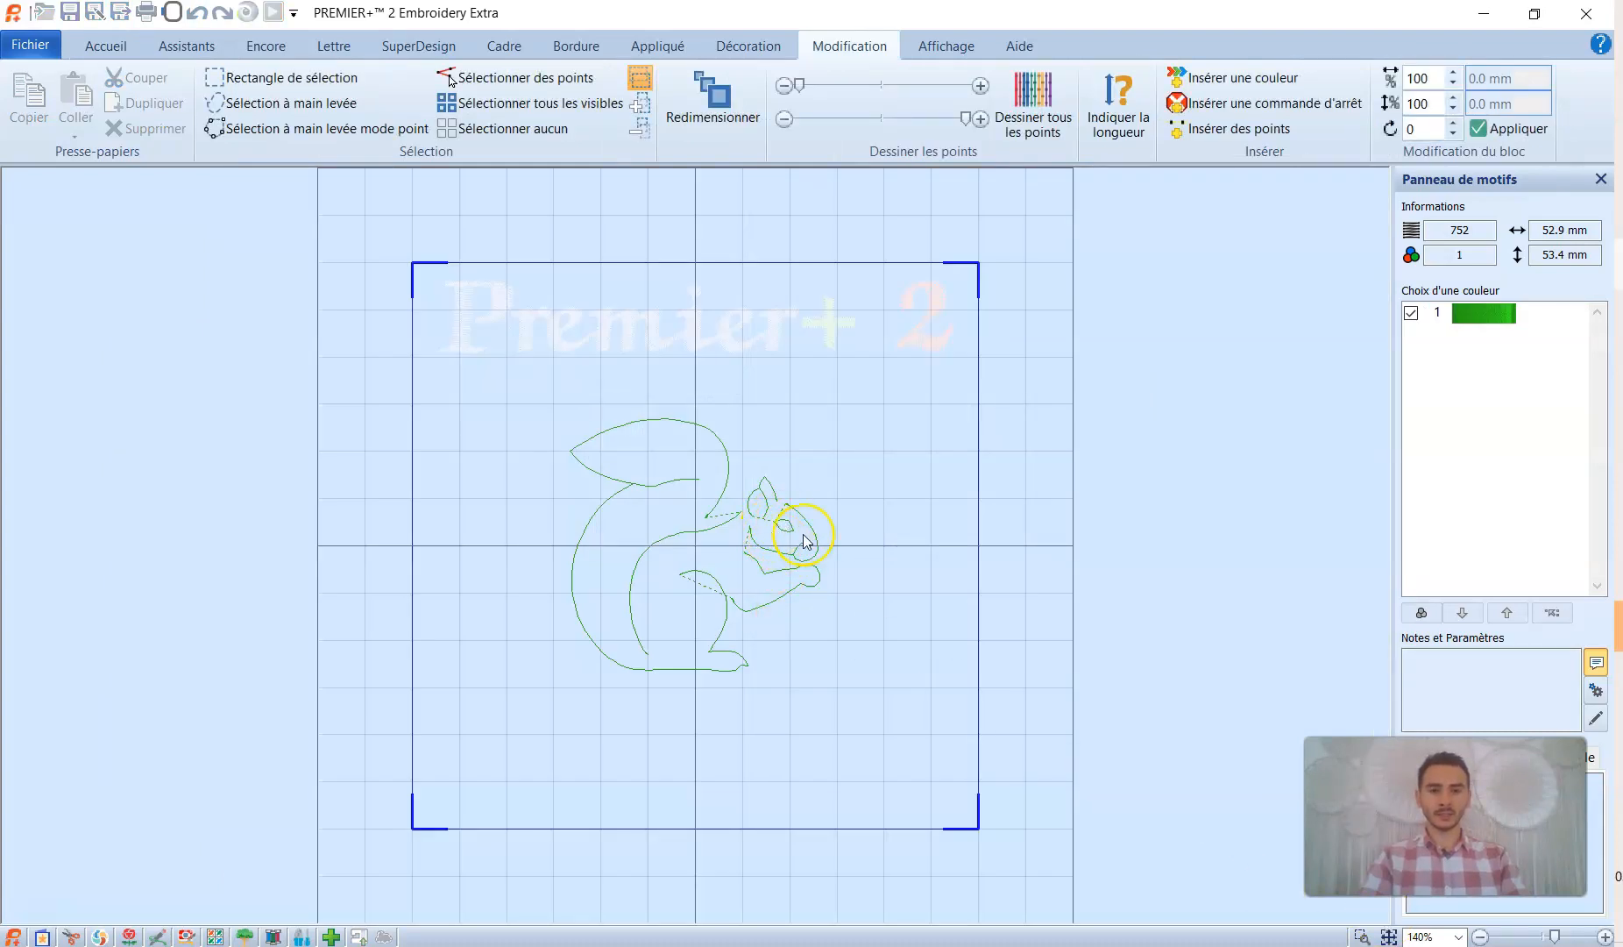
- Select the squirrel's eye stitches with a selection rectangle, delete them, and return to the rendered design in the full hoop
click(1362, 935)
drag(806, 559, 825, 562)
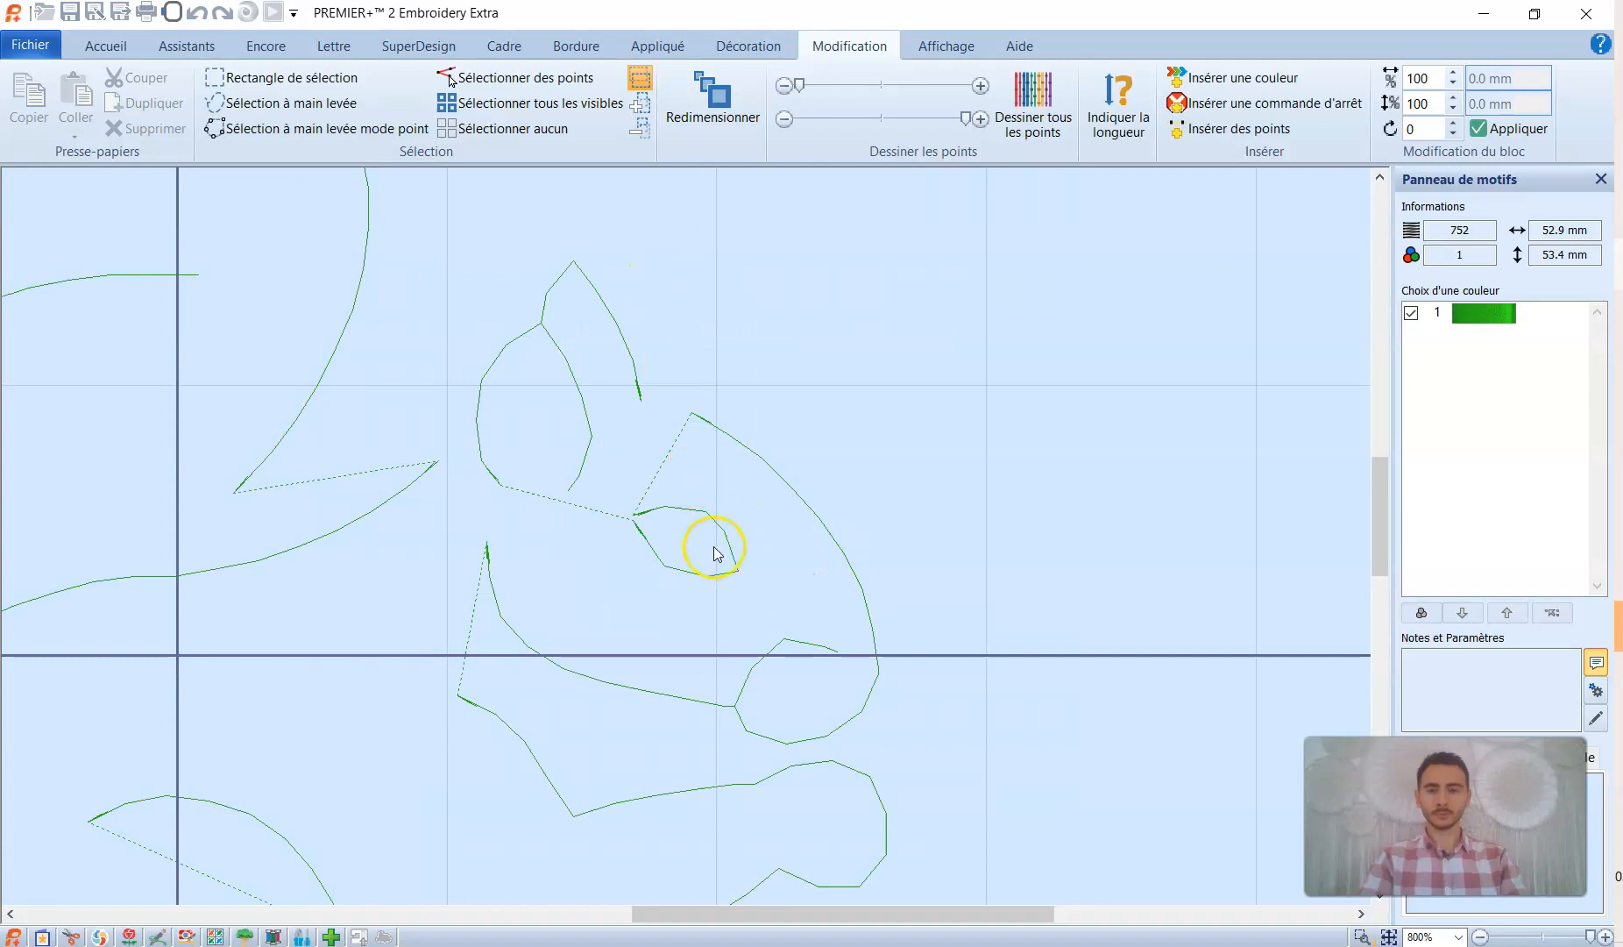
click(246, 85)
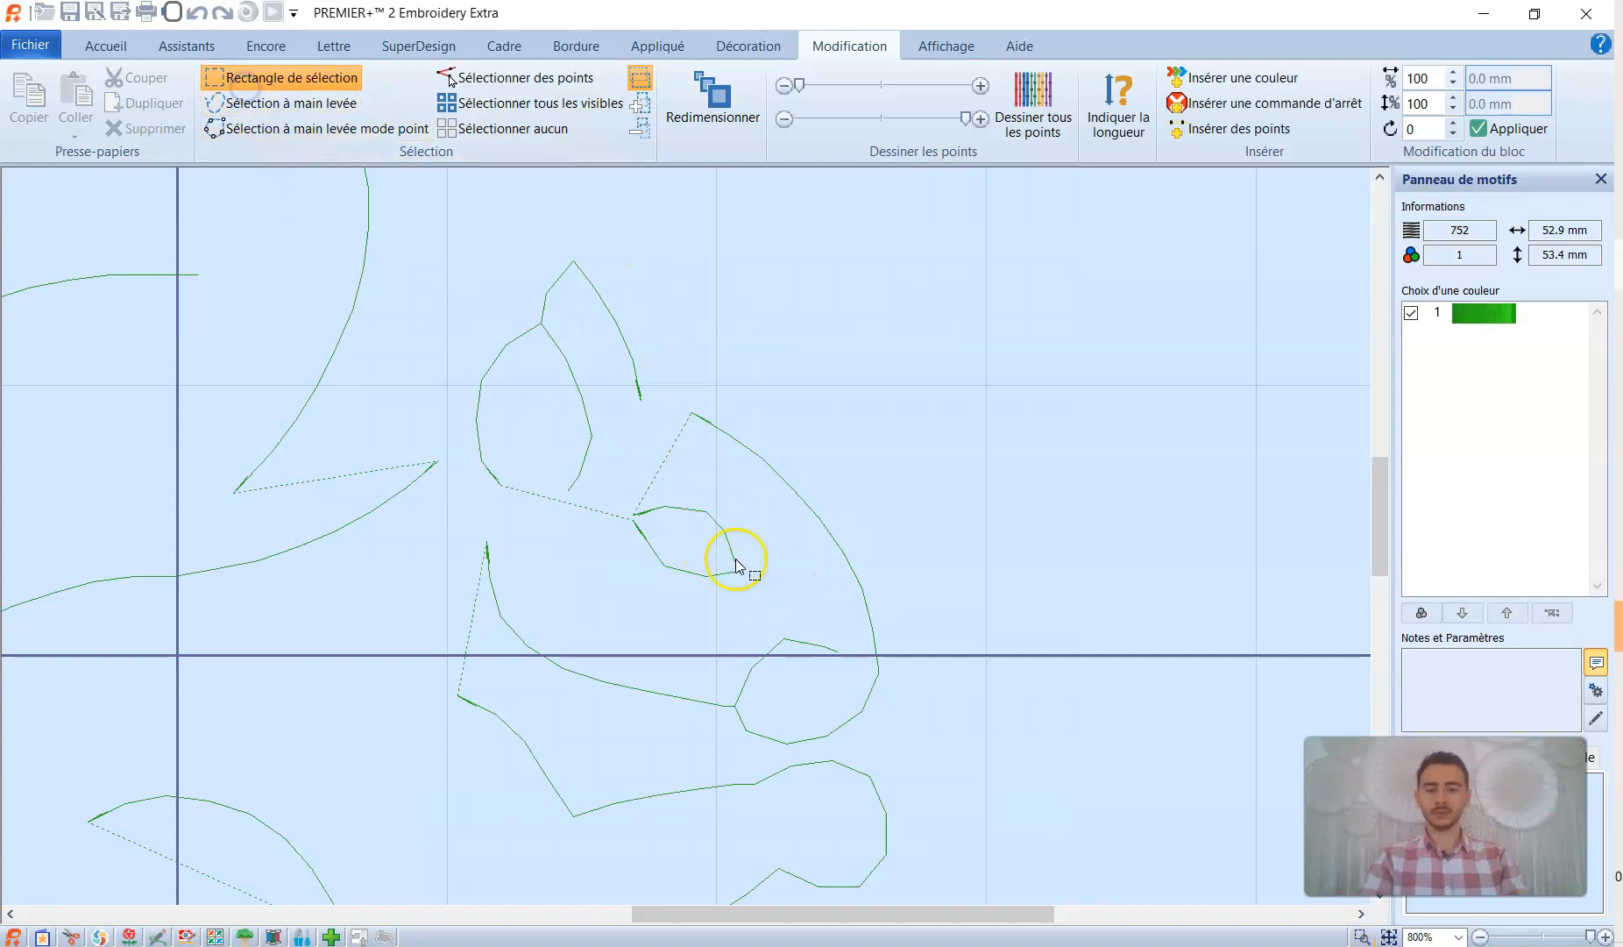
drag(783, 587, 587, 498)
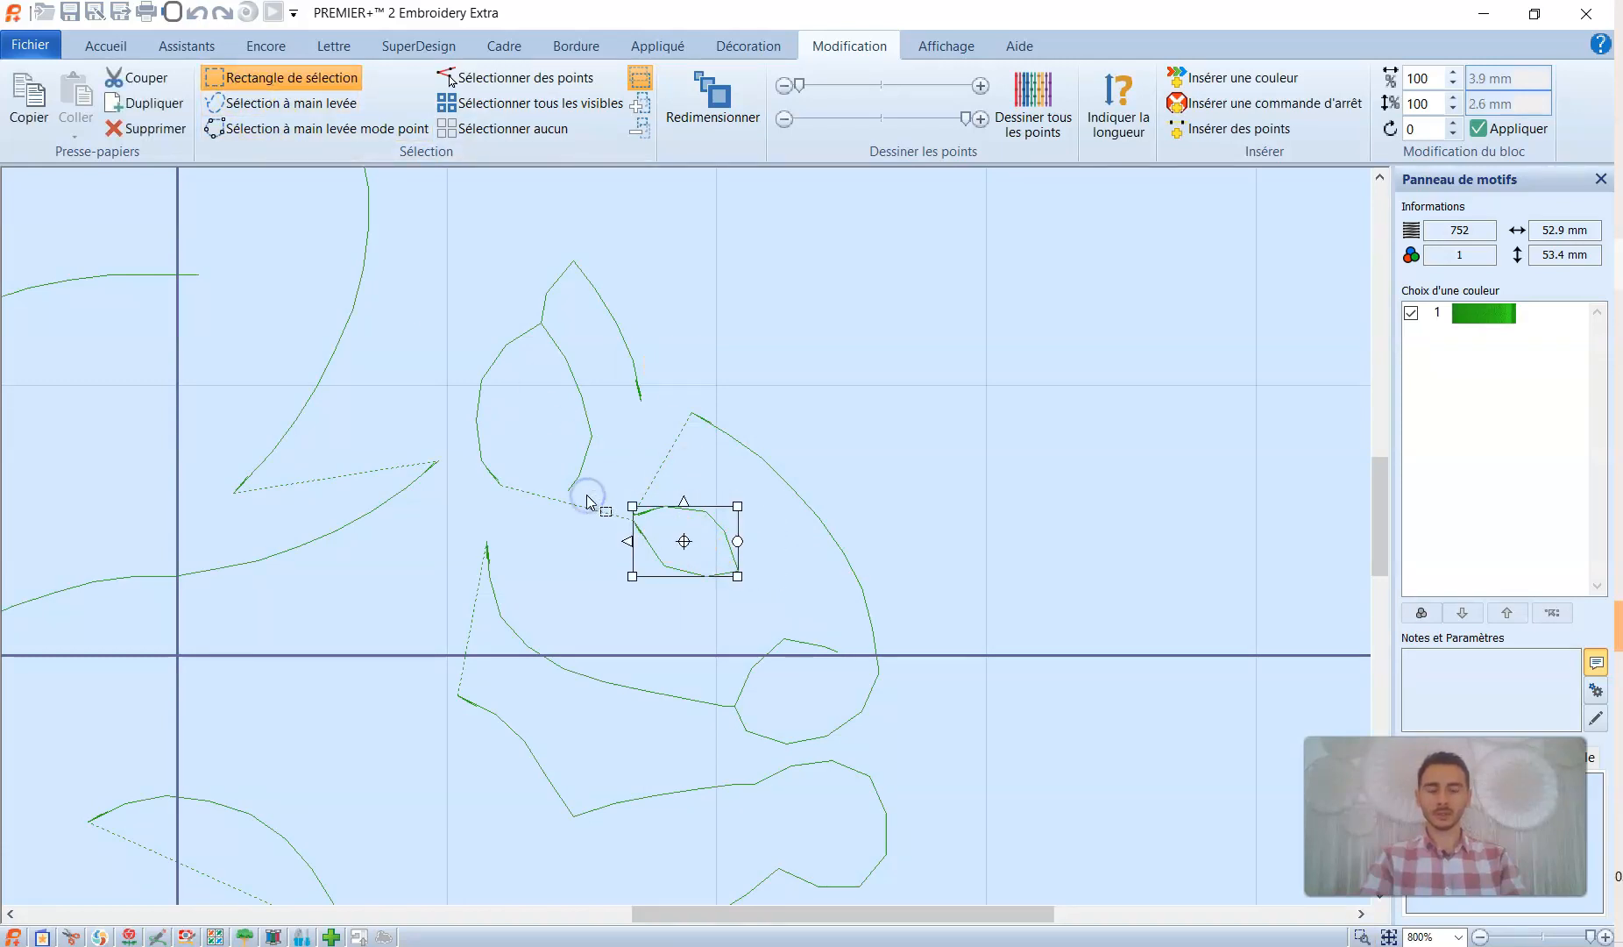
click(156, 129)
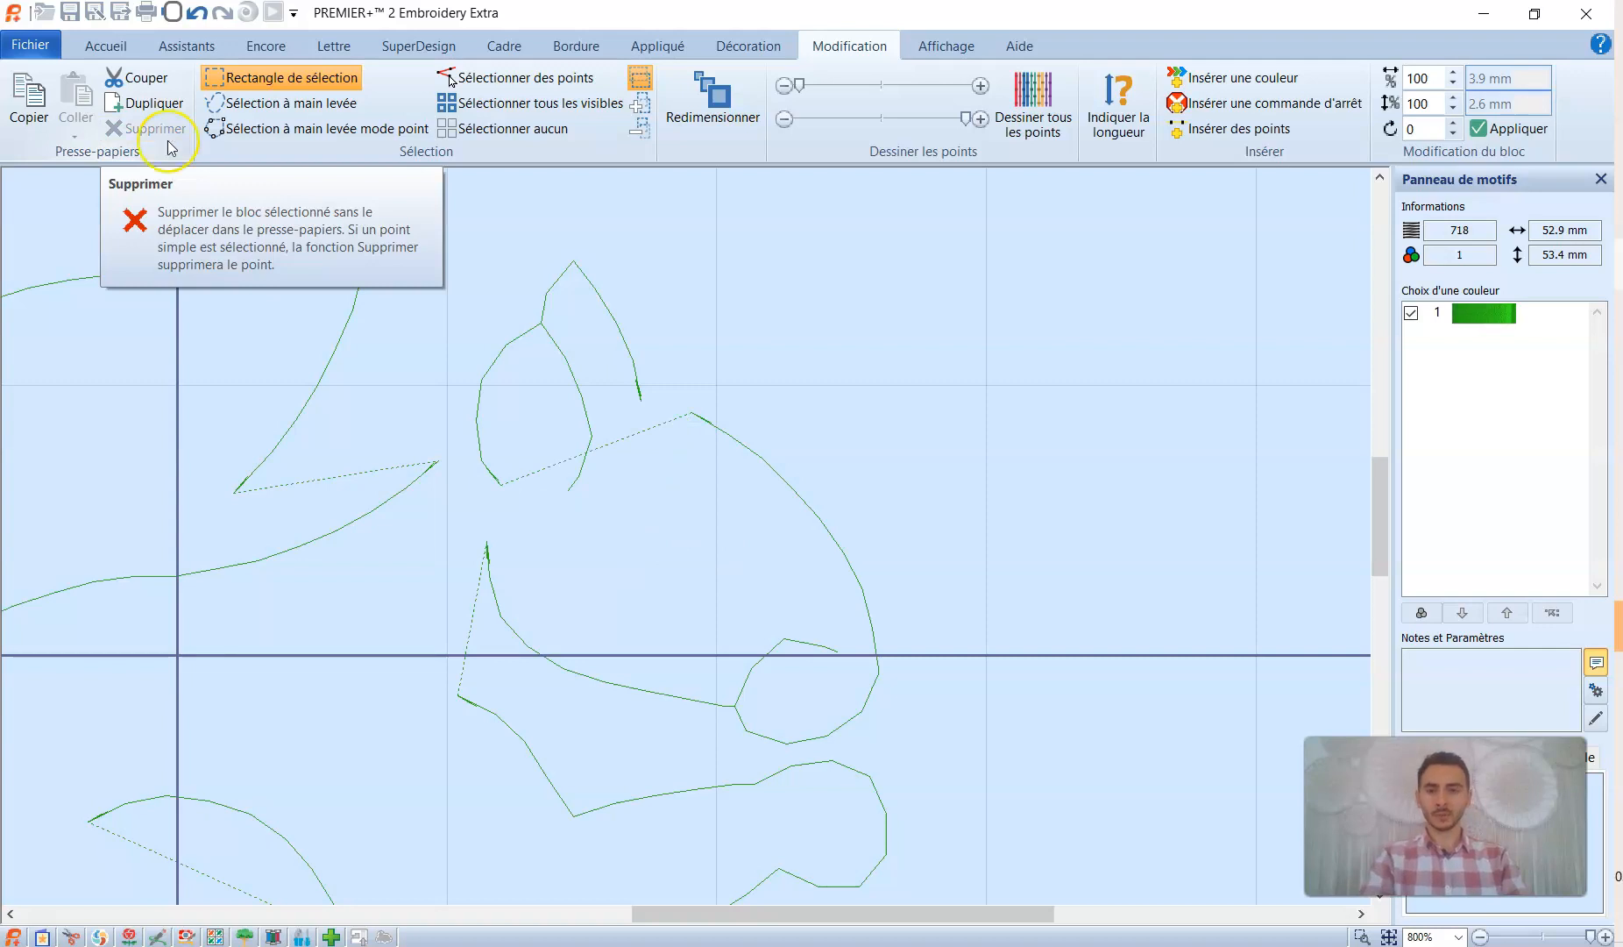
click(121, 46)
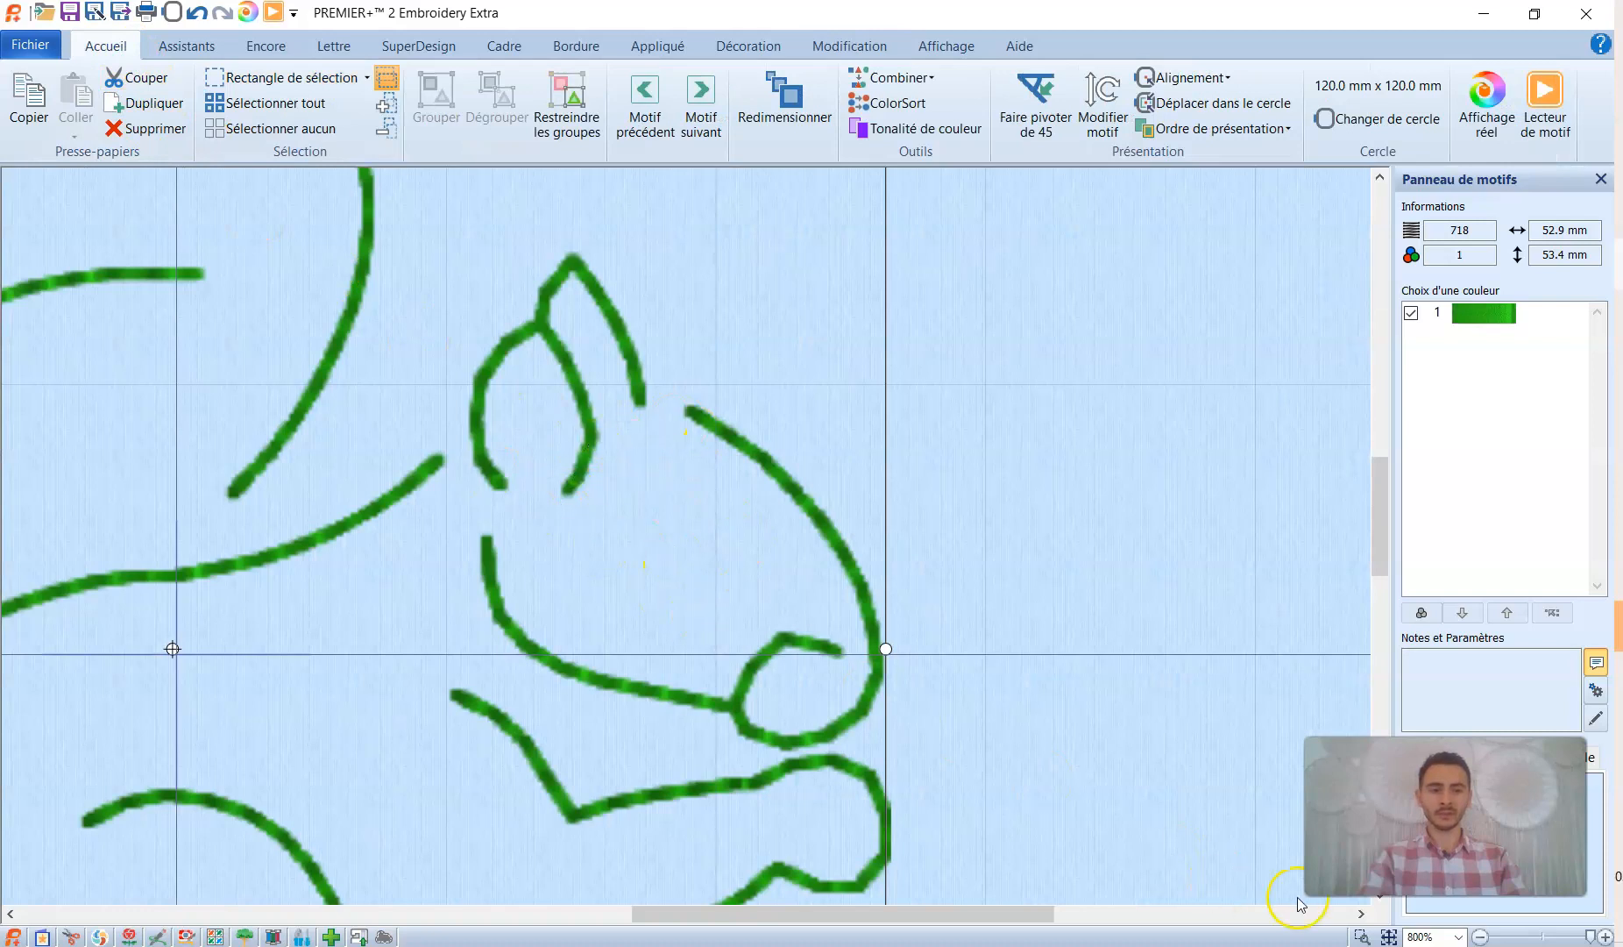
click(1389, 936)
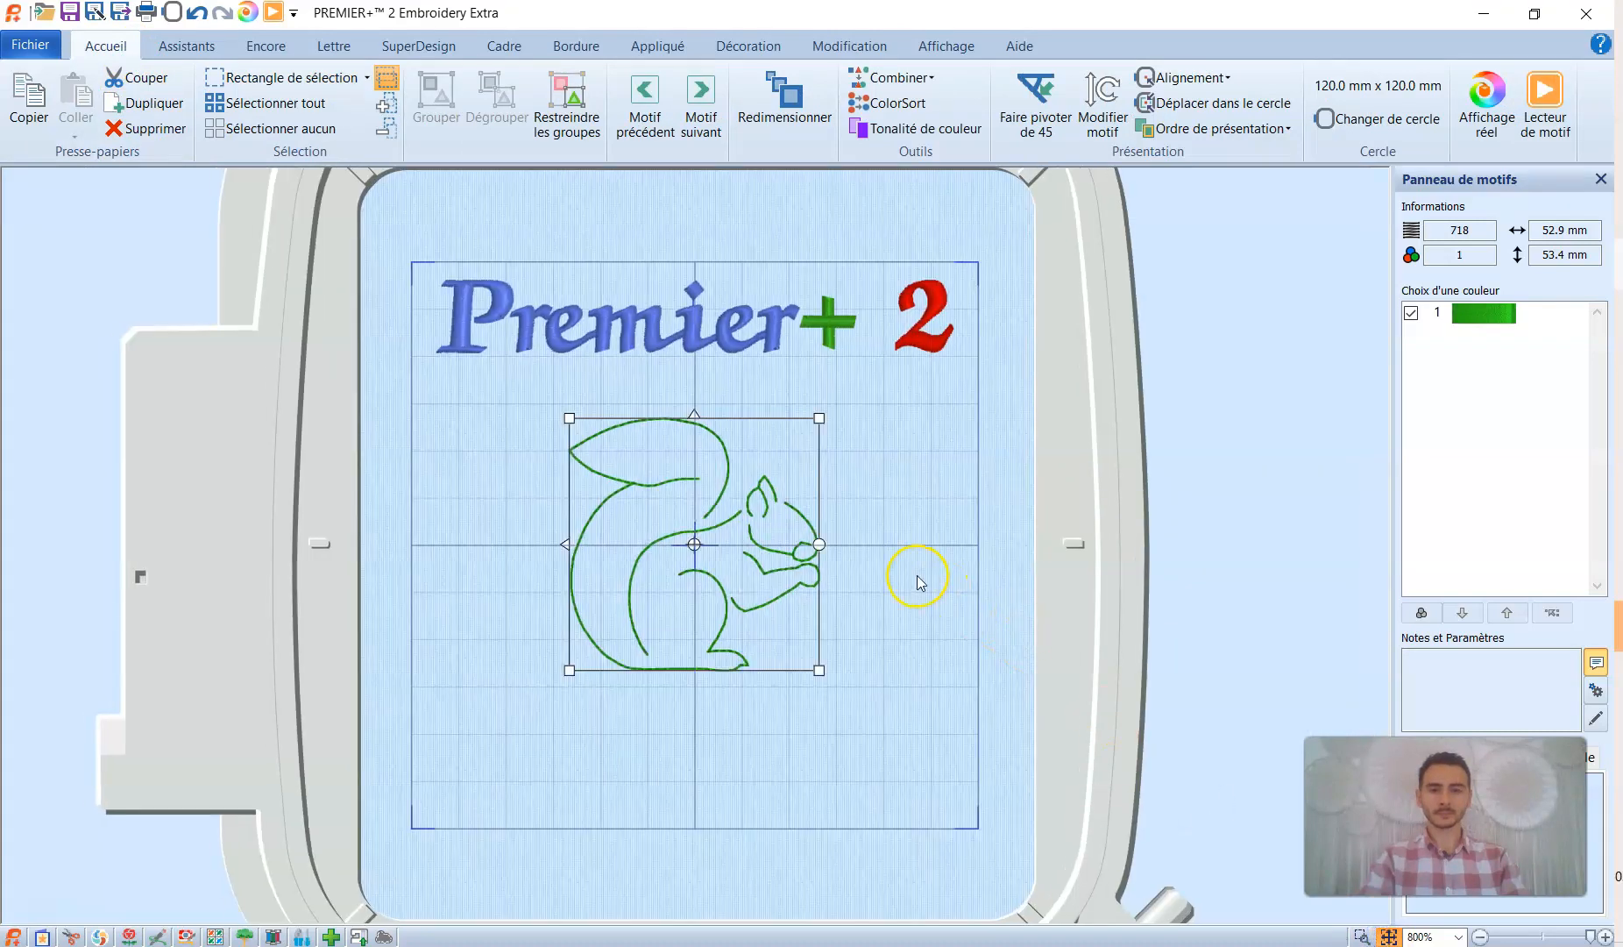
click(885, 480)
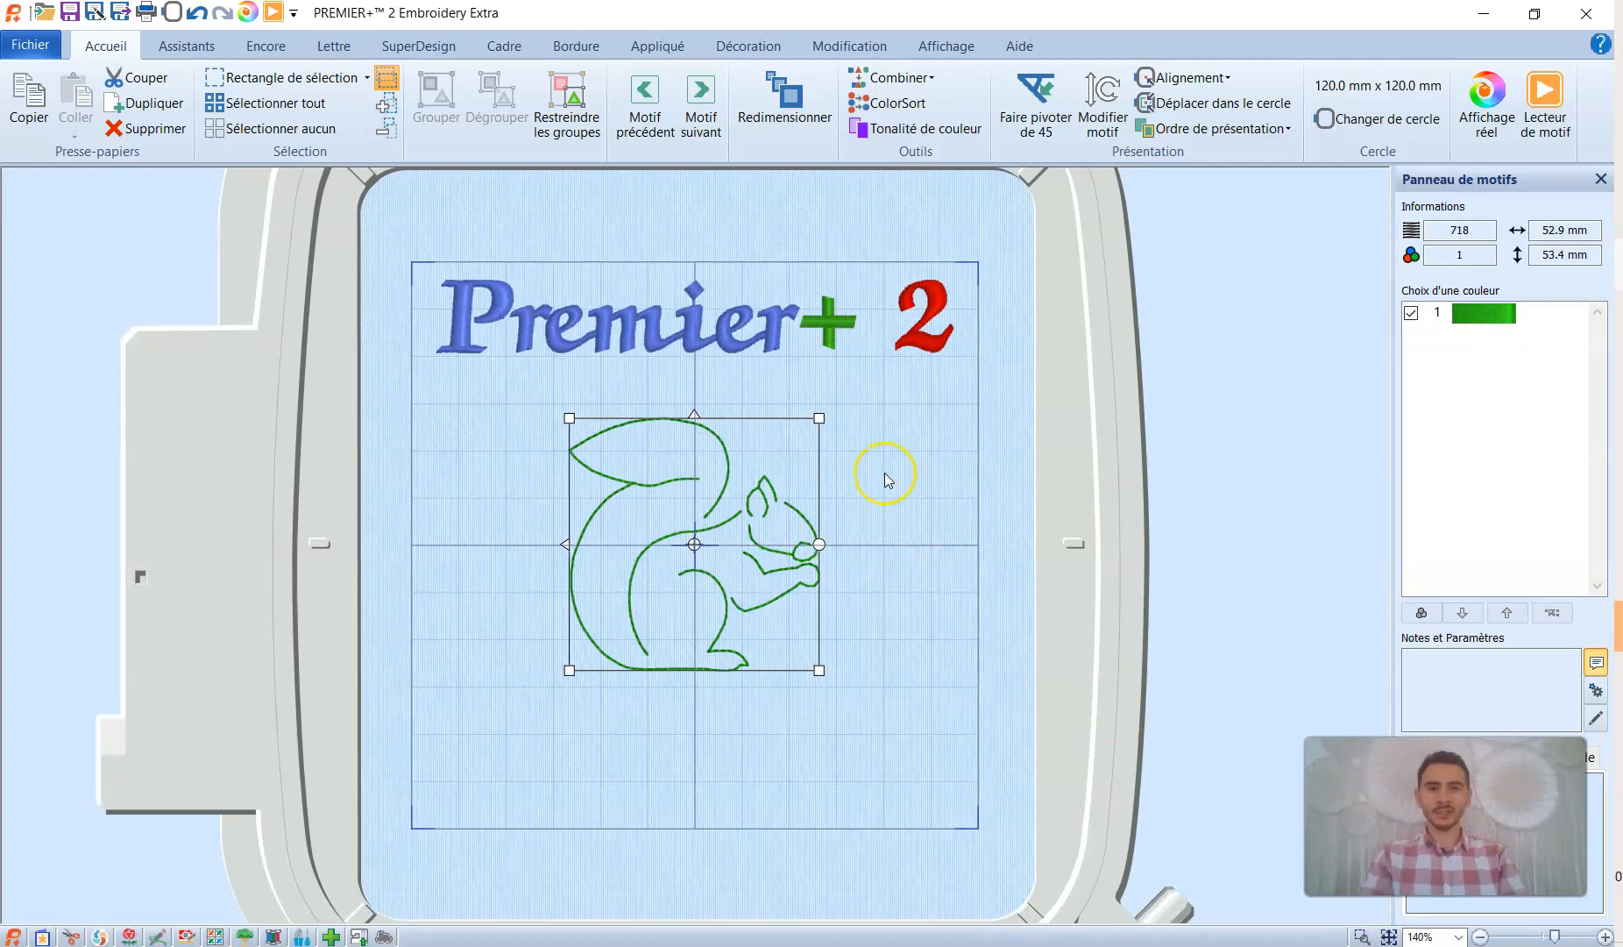